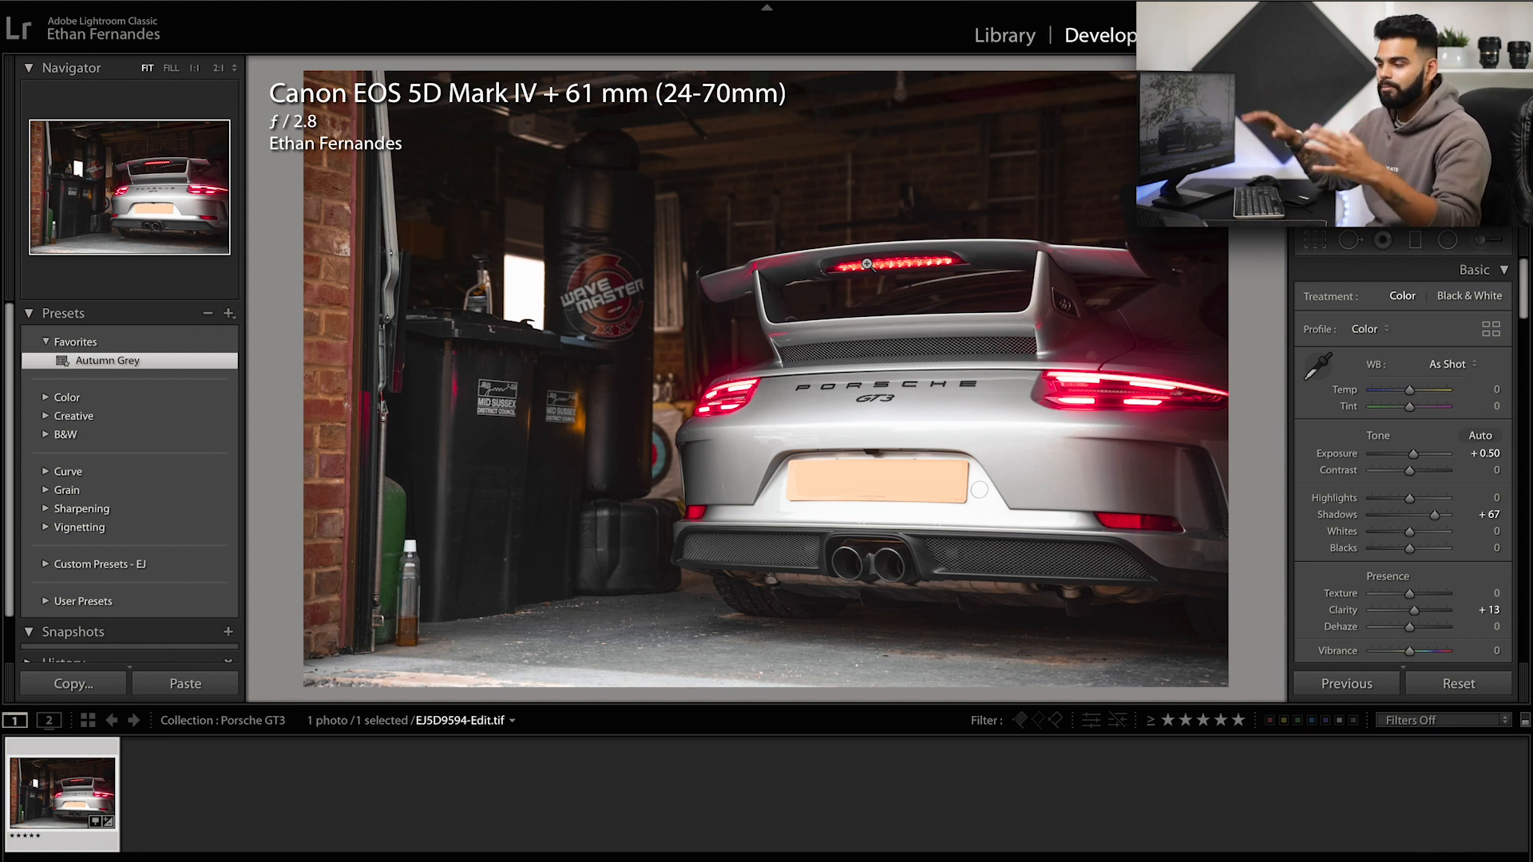
Step: Compare the photo's before and after versions side by side, examining the car's rear light up close
{"action": "key", "text": "y"}
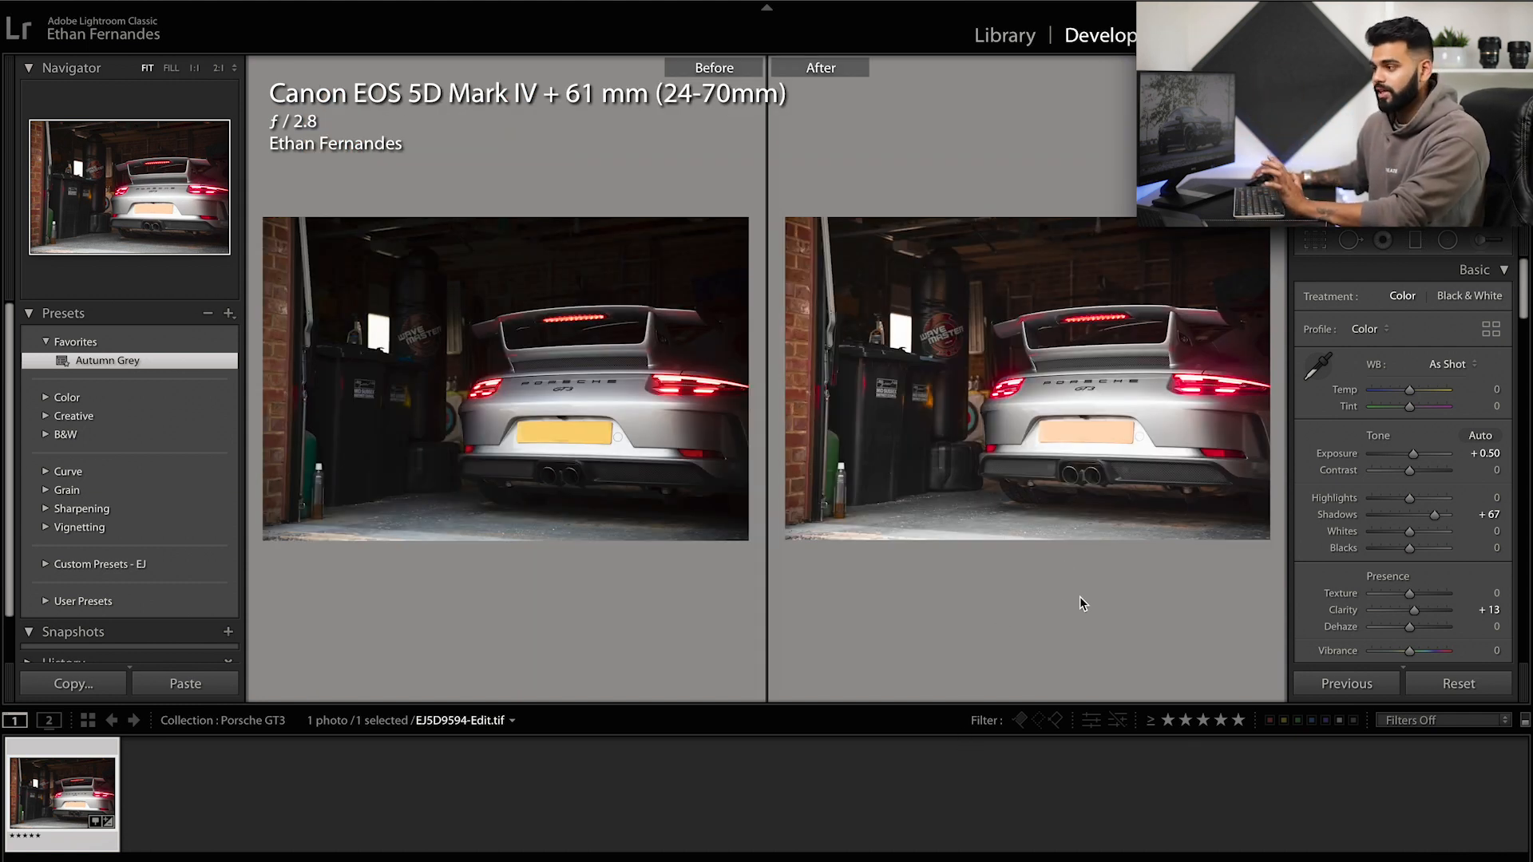
{"action": "left_click", "coordinate": [1179, 403]}
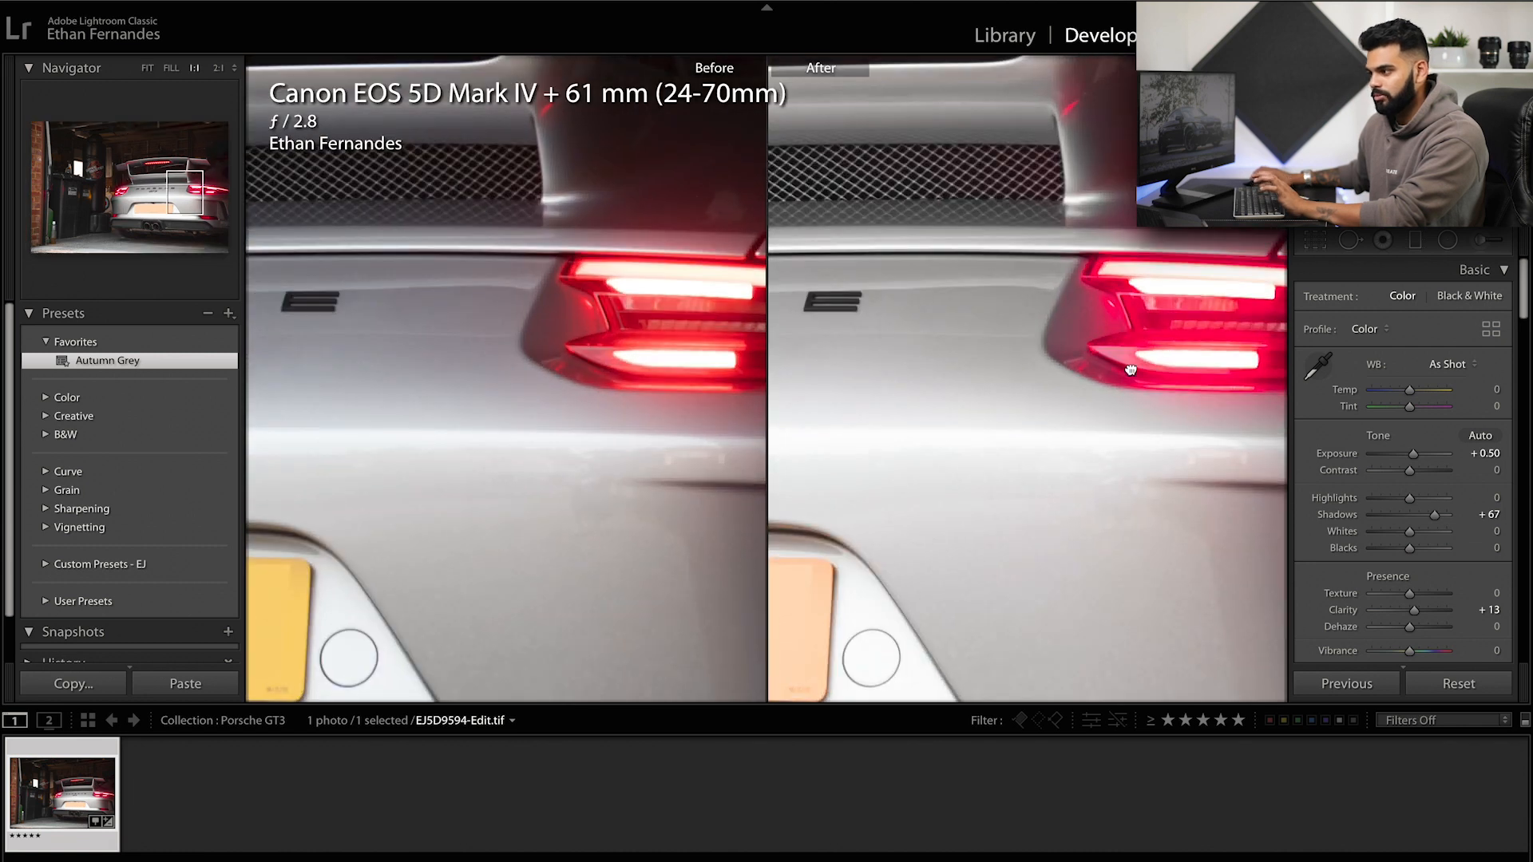
{"action": "left_click_drag", "start_coordinate": [1040, 316], "coordinate": [1040, 419]}
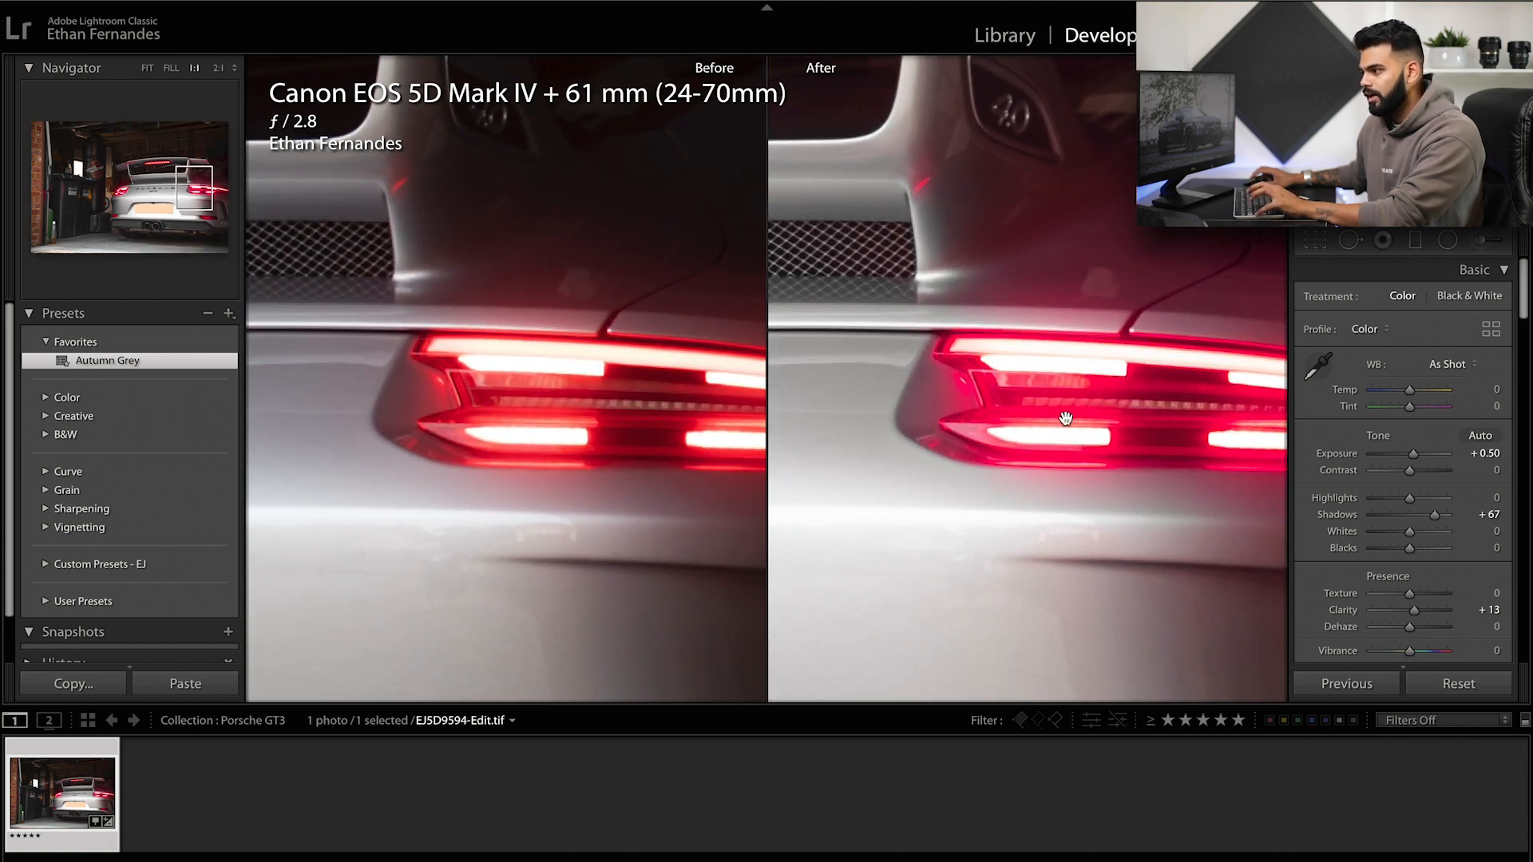
{"action": "left_click", "coordinate": [1058, 427]}
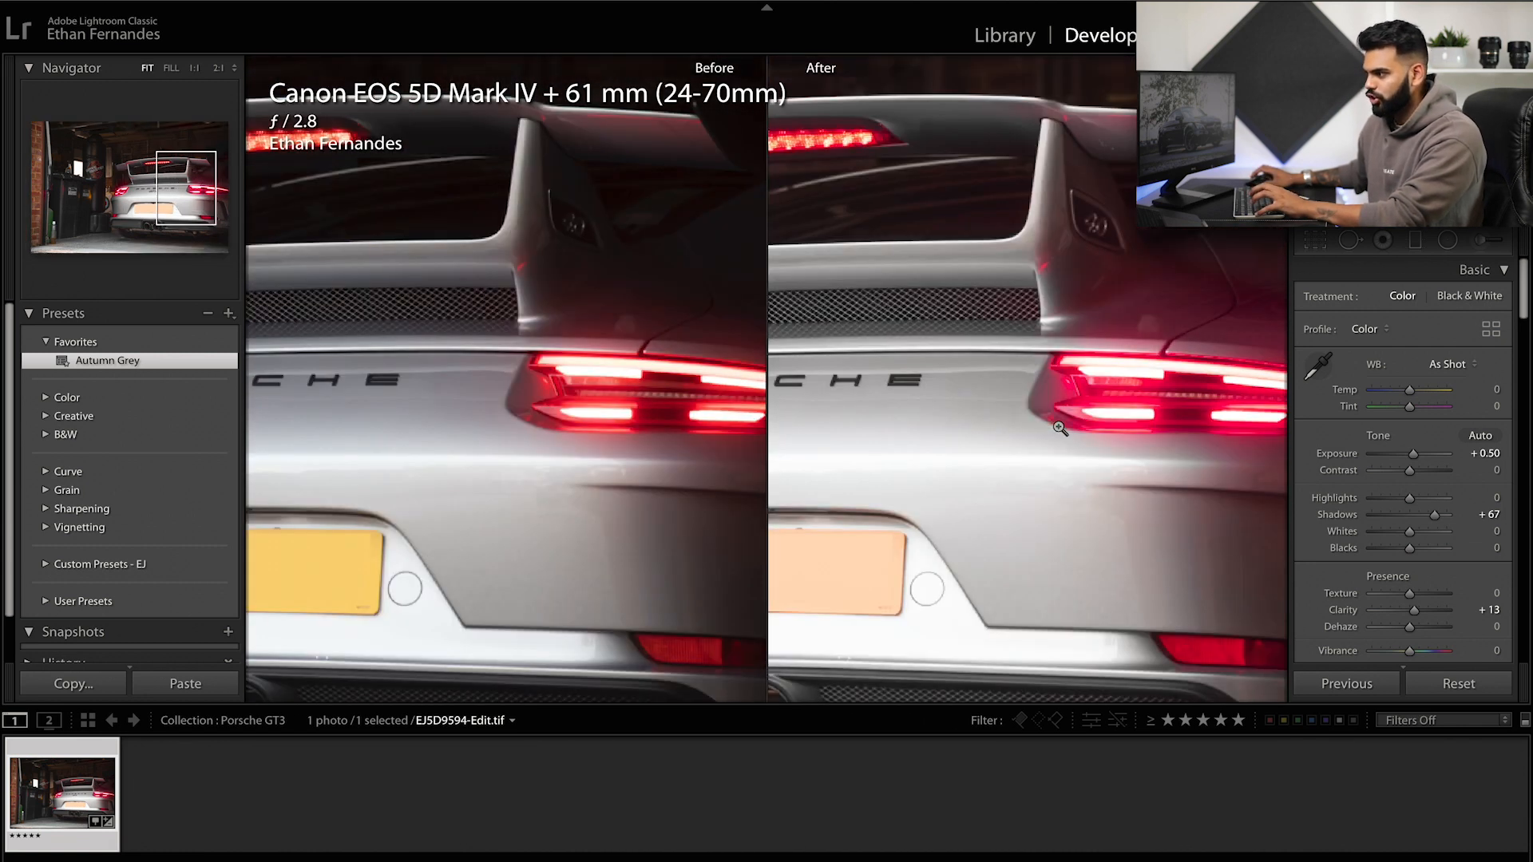
{"action": "scroll", "coordinate": [1349, 570], "scroll_direction": "down", "scroll_amount": 7}
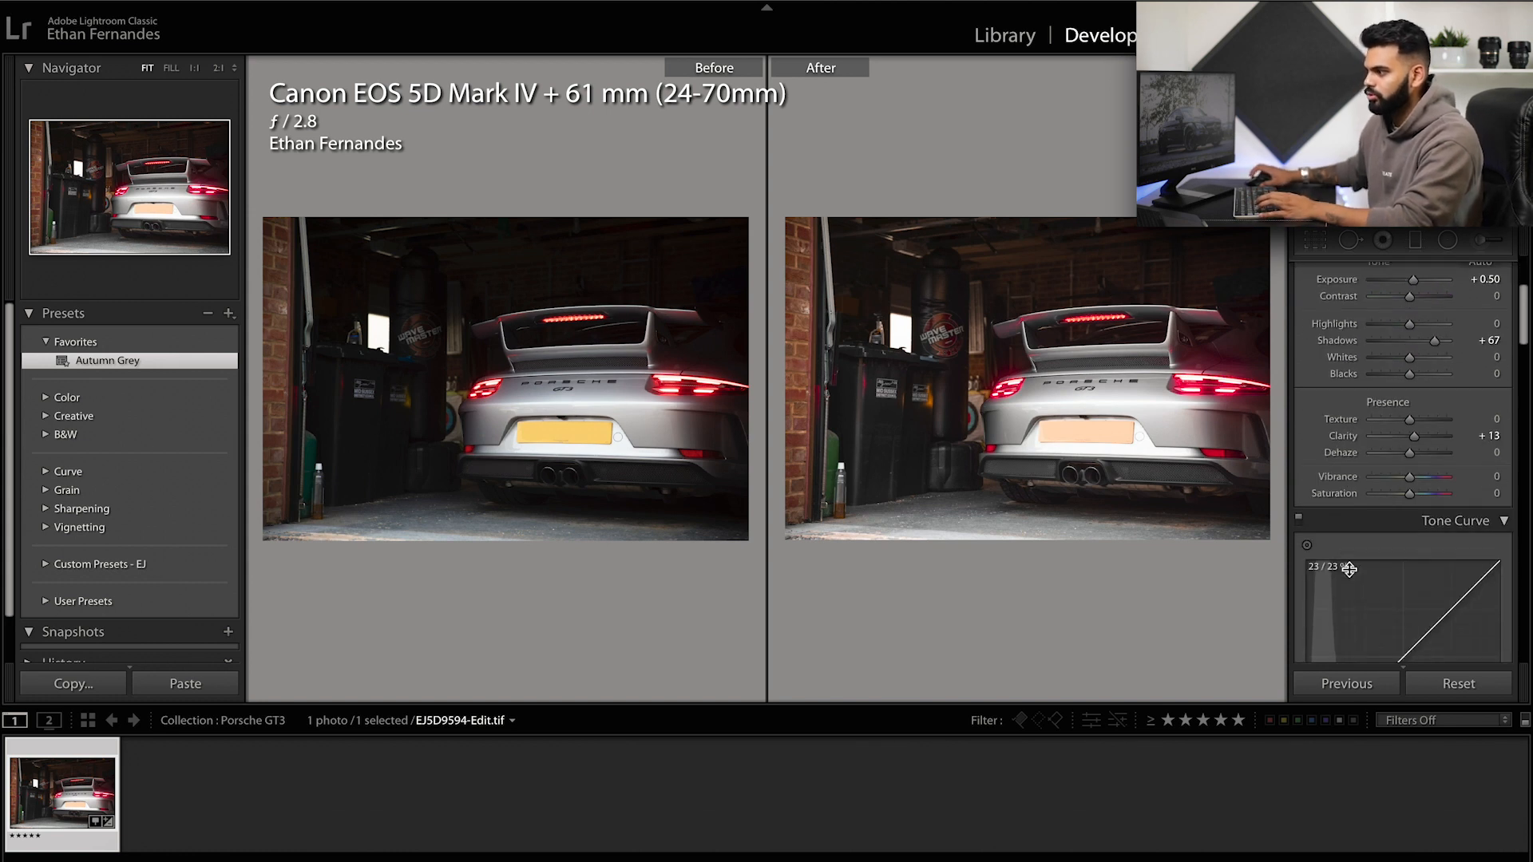
Step: Set the HSL red hue to -8 and check the result closely on the car's rear light
{"action": "left_click", "coordinate": [1349, 571]}
{"action": "scroll", "coordinate": [1349, 570], "scroll_direction": "down", "scroll_amount": 1}
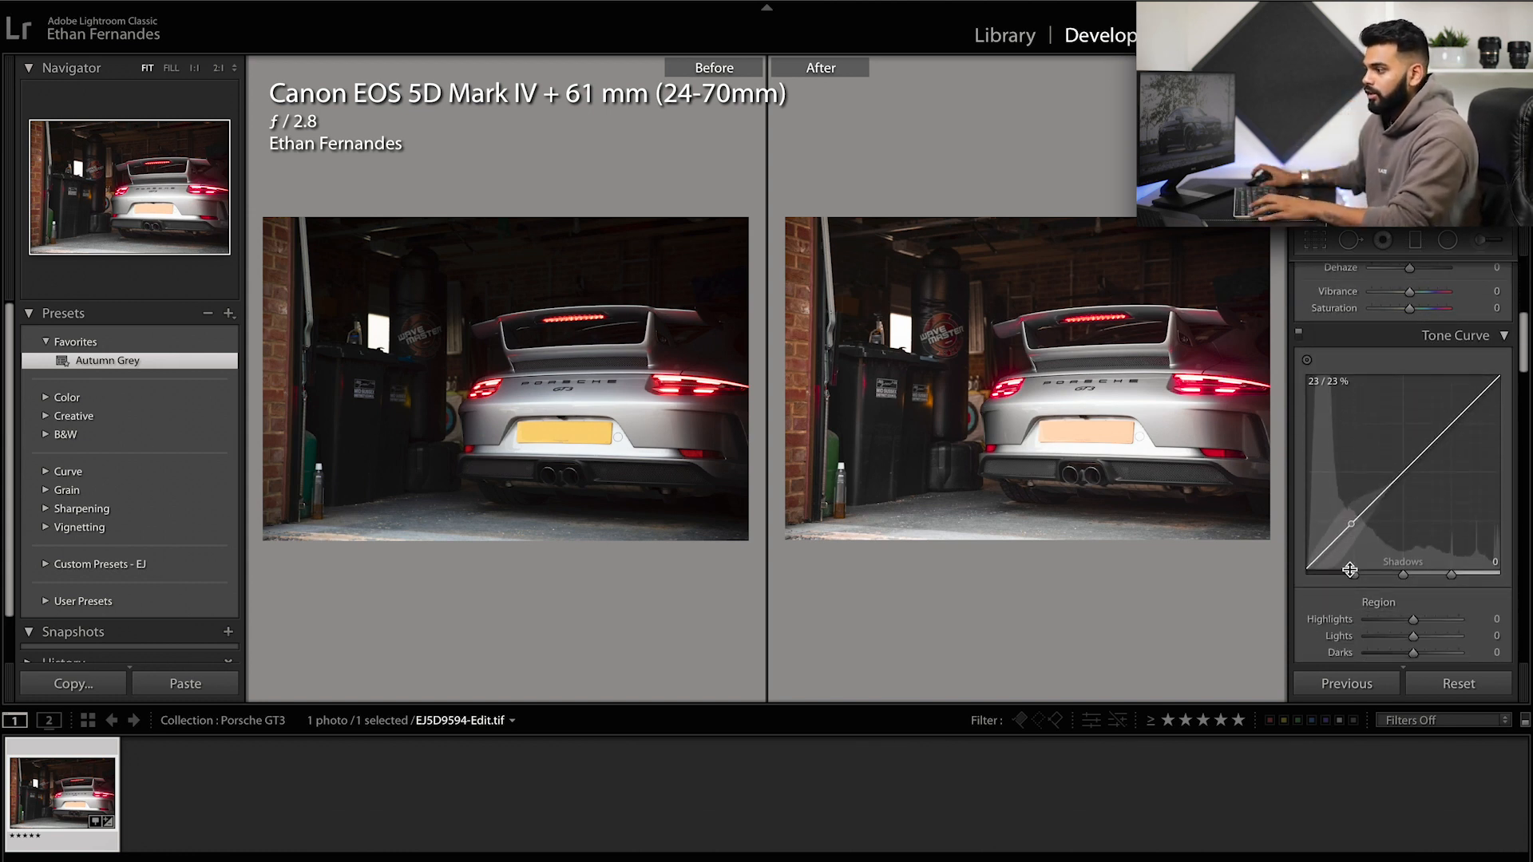
{"action": "scroll", "coordinate": [1378, 588], "scroll_direction": "down", "scroll_amount": 6}
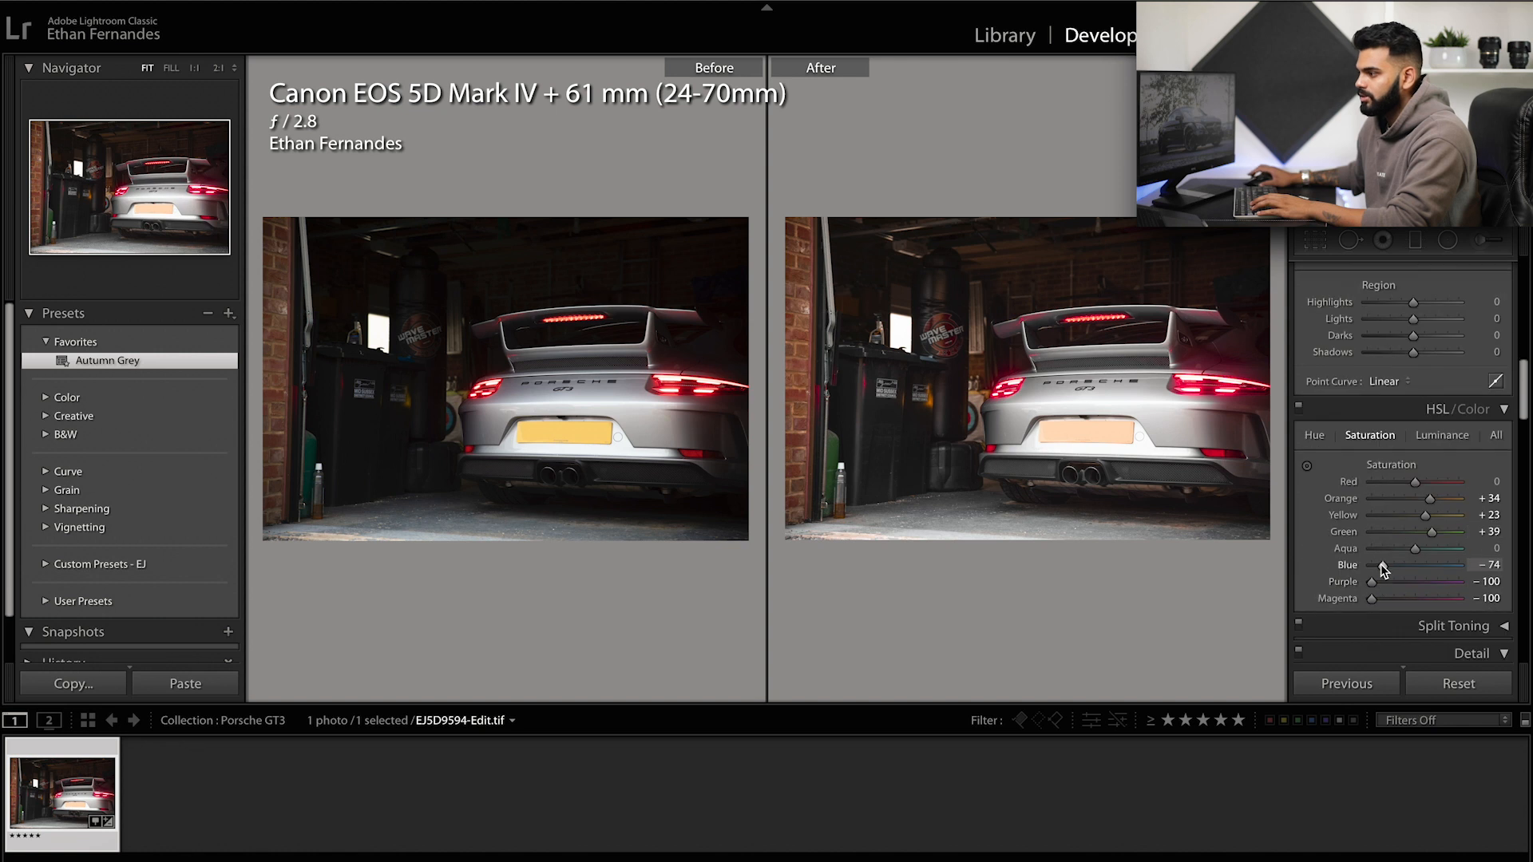
{"action": "left_click", "coordinate": [1184, 381]}
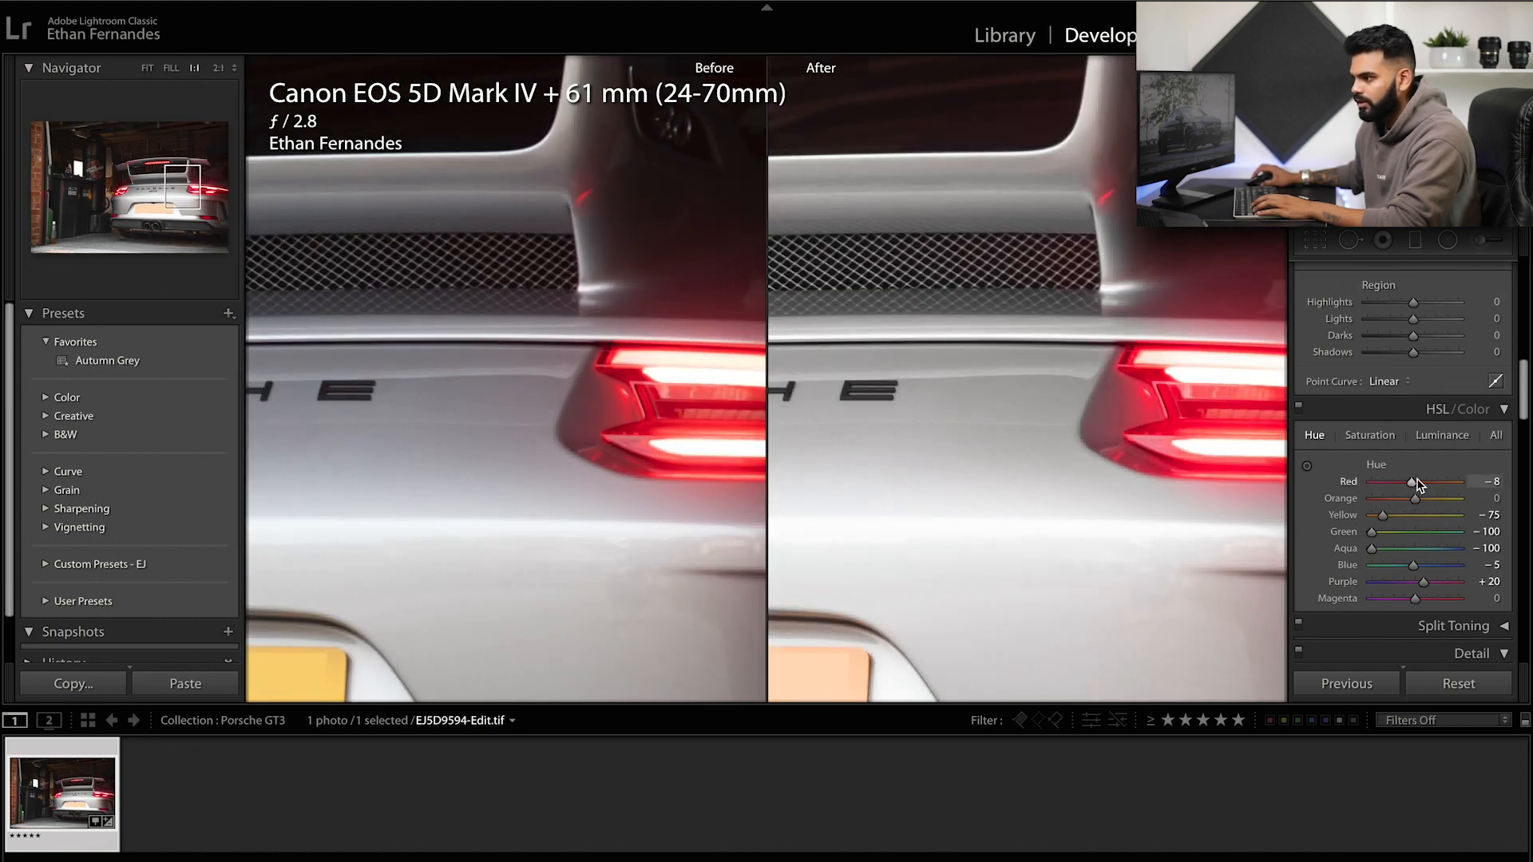
{"action": "left_click_drag", "start_coordinate": [1196, 442], "coordinate": [1002, 443]}
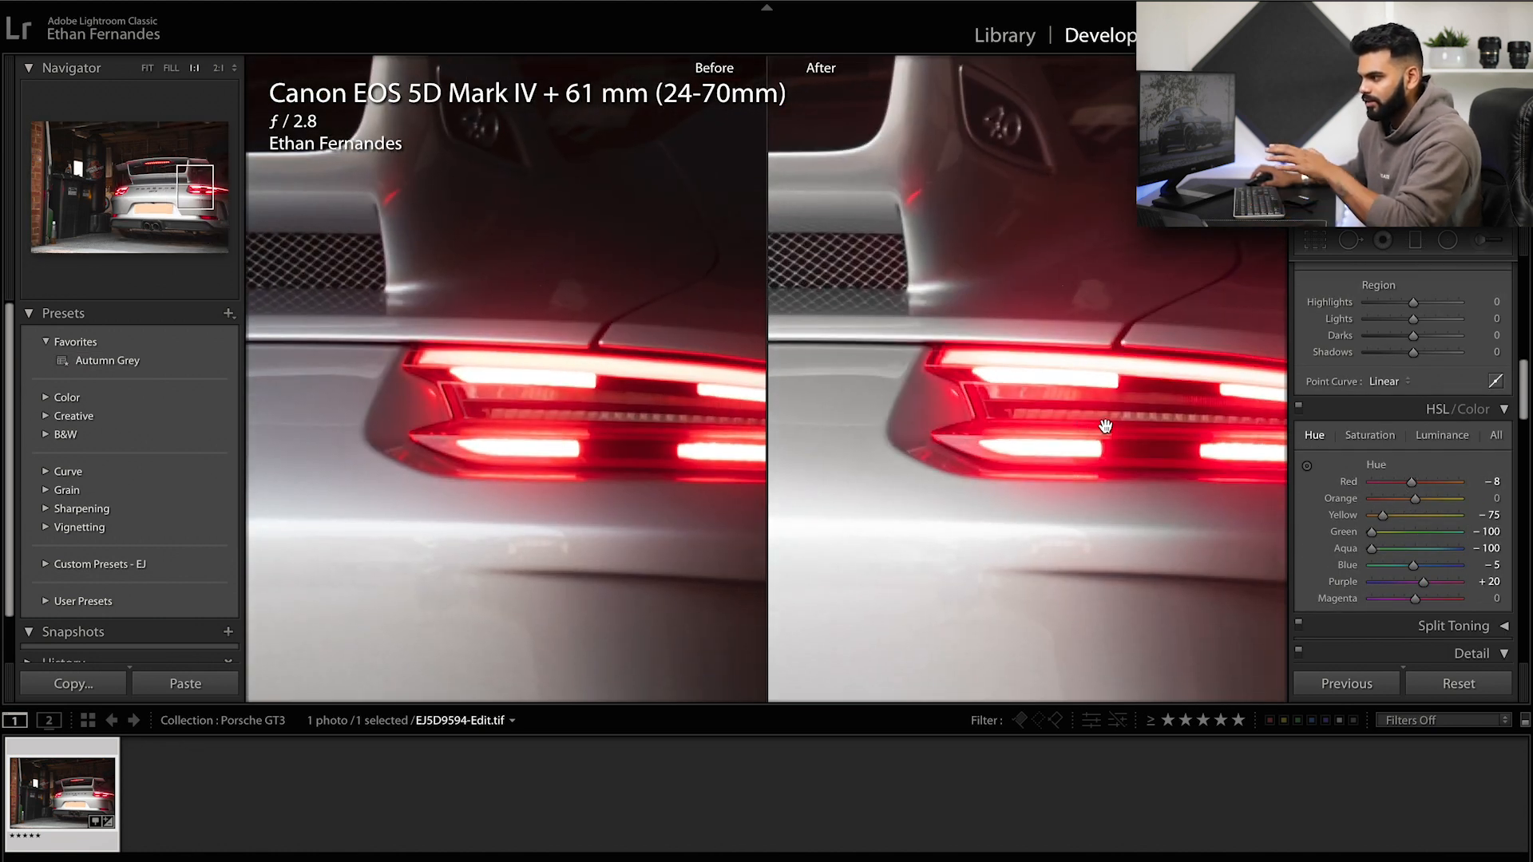
{"action": "left_click", "coordinate": [1128, 432]}
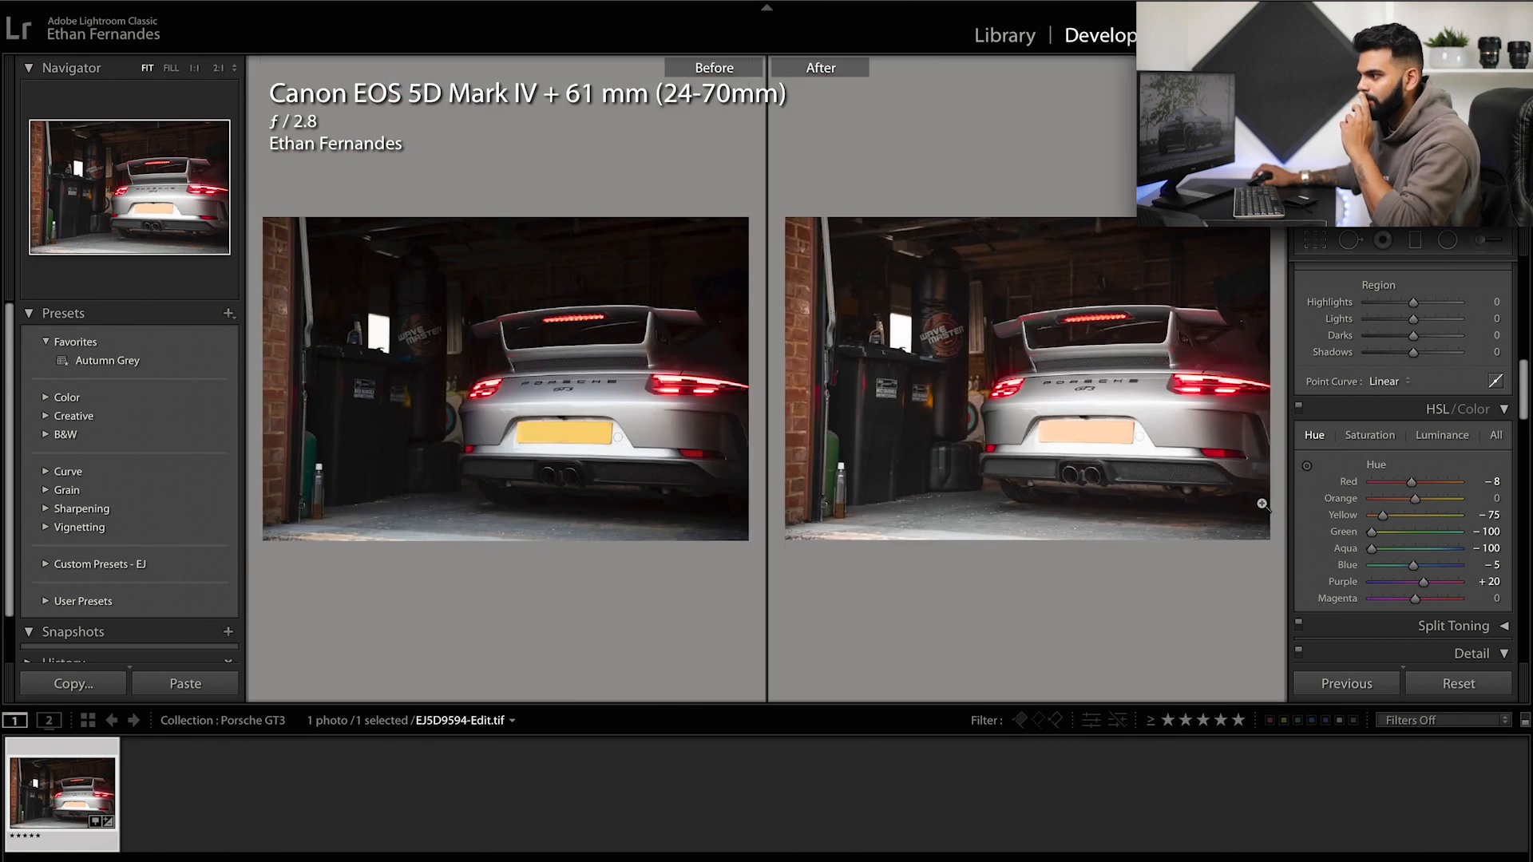
Step: Raise the HSL red saturation to +50 and check the rear light up close
{"action": "left_click", "coordinate": [1369, 435]}
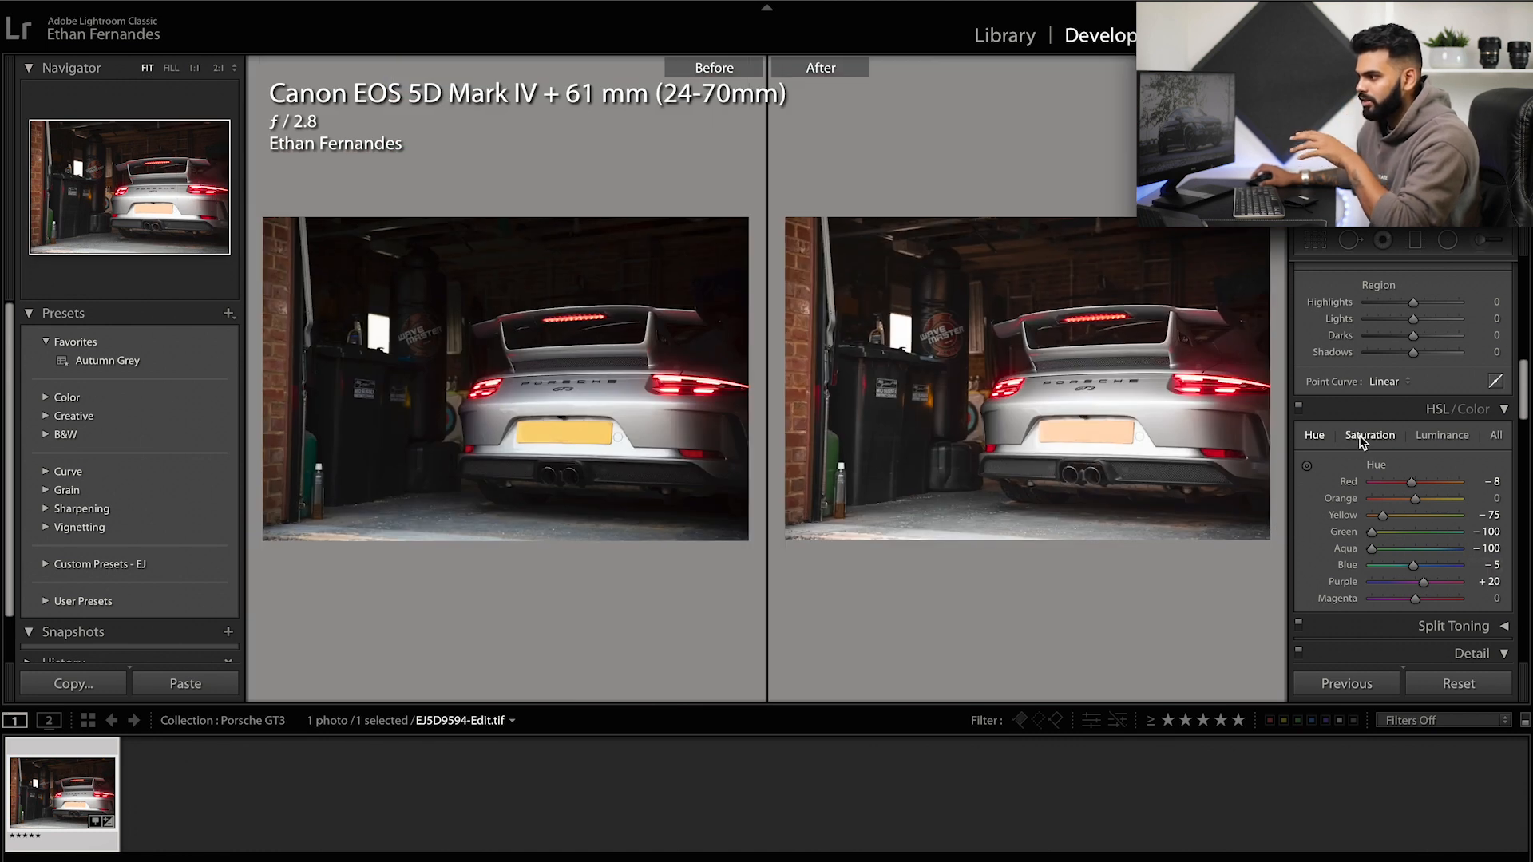
{"action": "left_click_drag", "start_coordinate": [1419, 484], "coordinate": [1437, 484]}
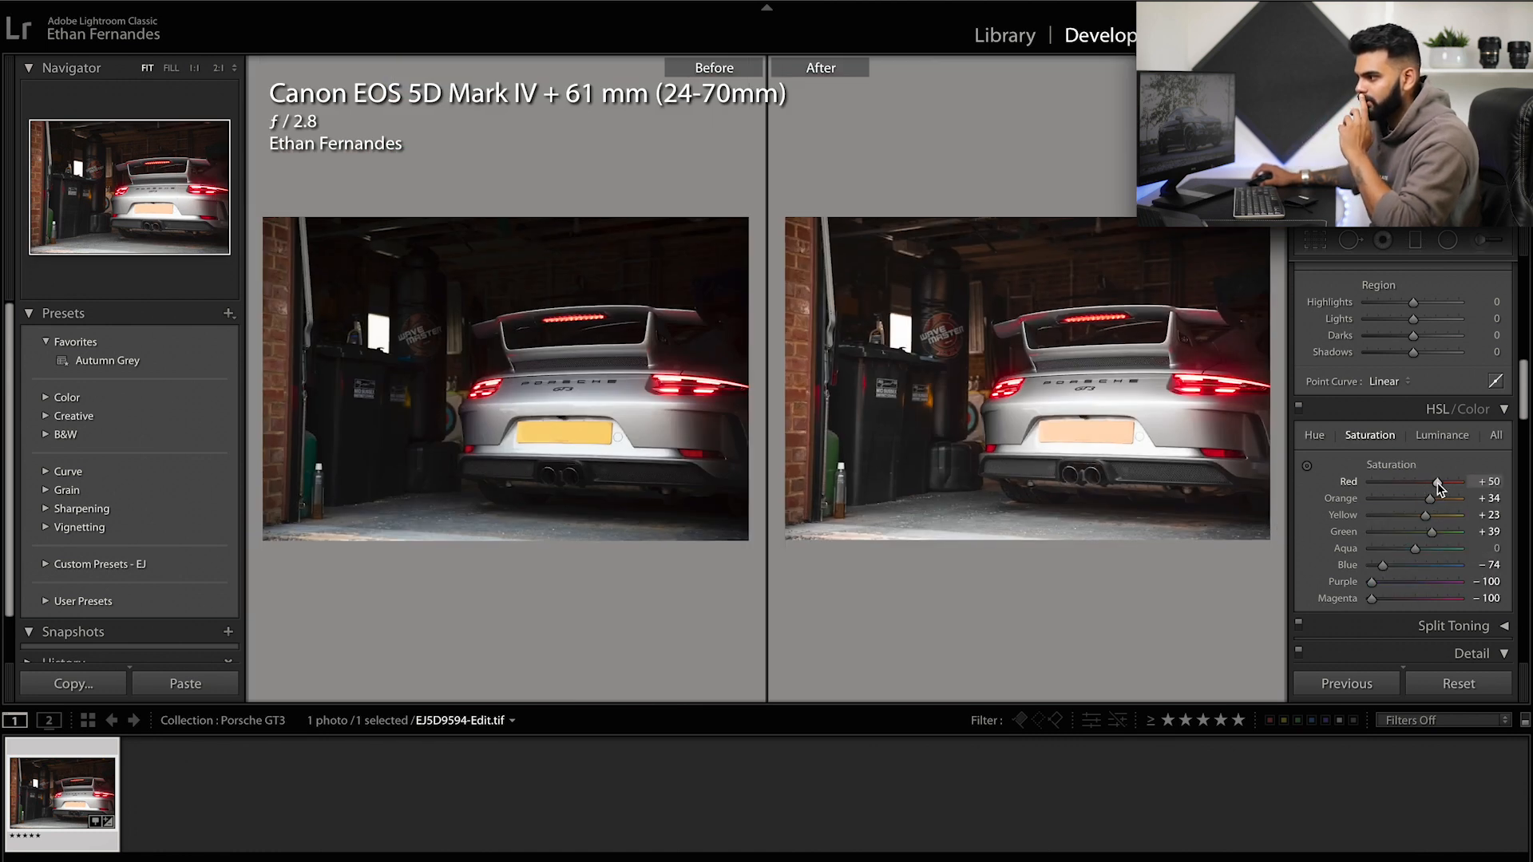
{"action": "left_click", "coordinate": [1214, 397]}
{"action": "left_click_drag", "start_coordinate": [1139, 400], "coordinate": [1022, 478]}
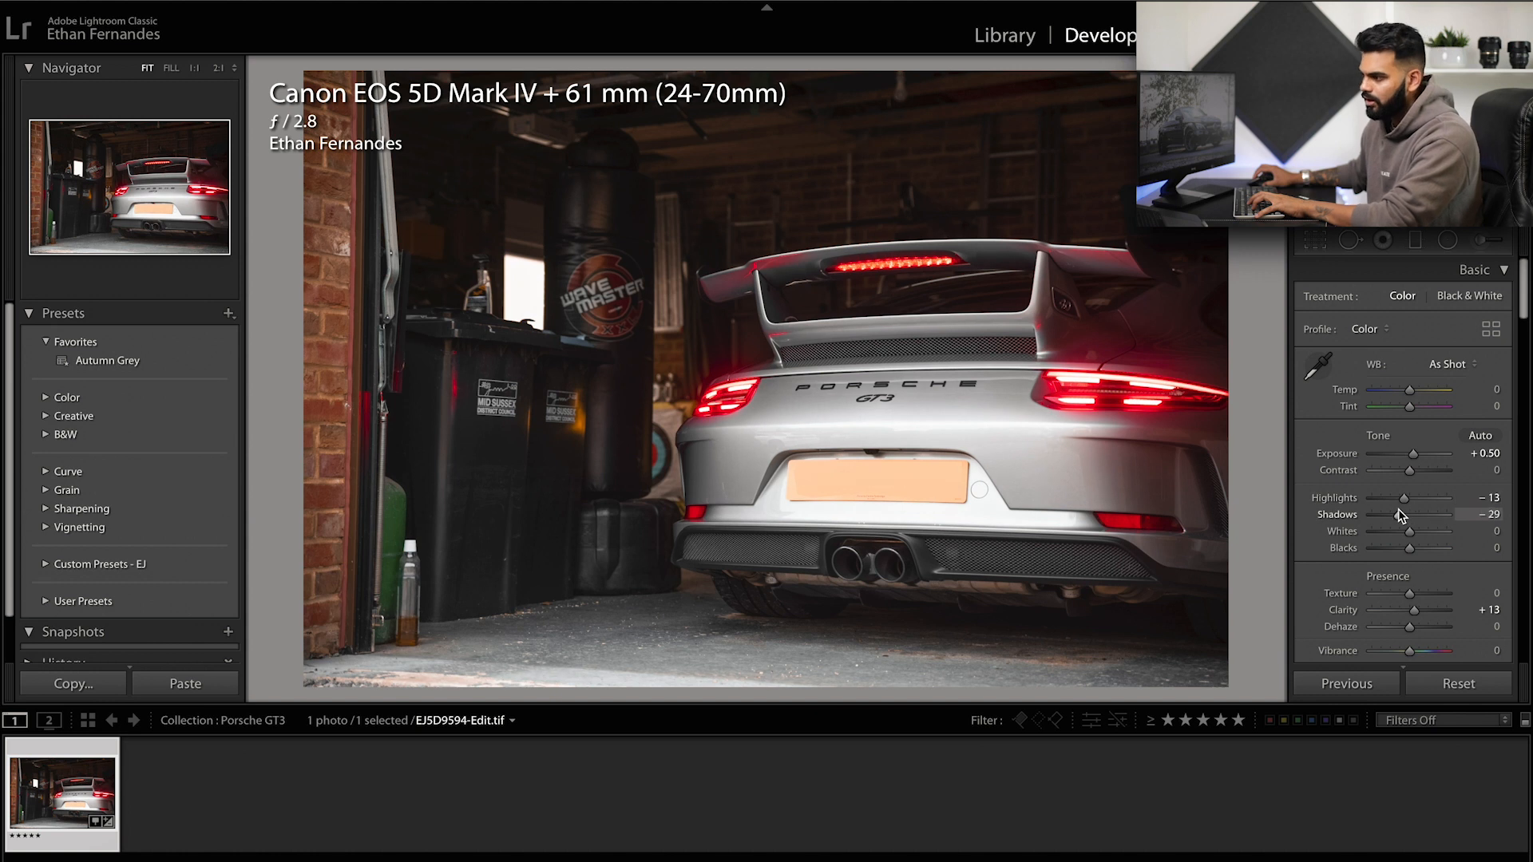
Step: Adjust the basic tone by setting Highlights to -25, Whites to -30 and Shadows to +15
{"action": "left_click_drag", "start_coordinate": [1401, 515], "coordinate": [1399, 500]}
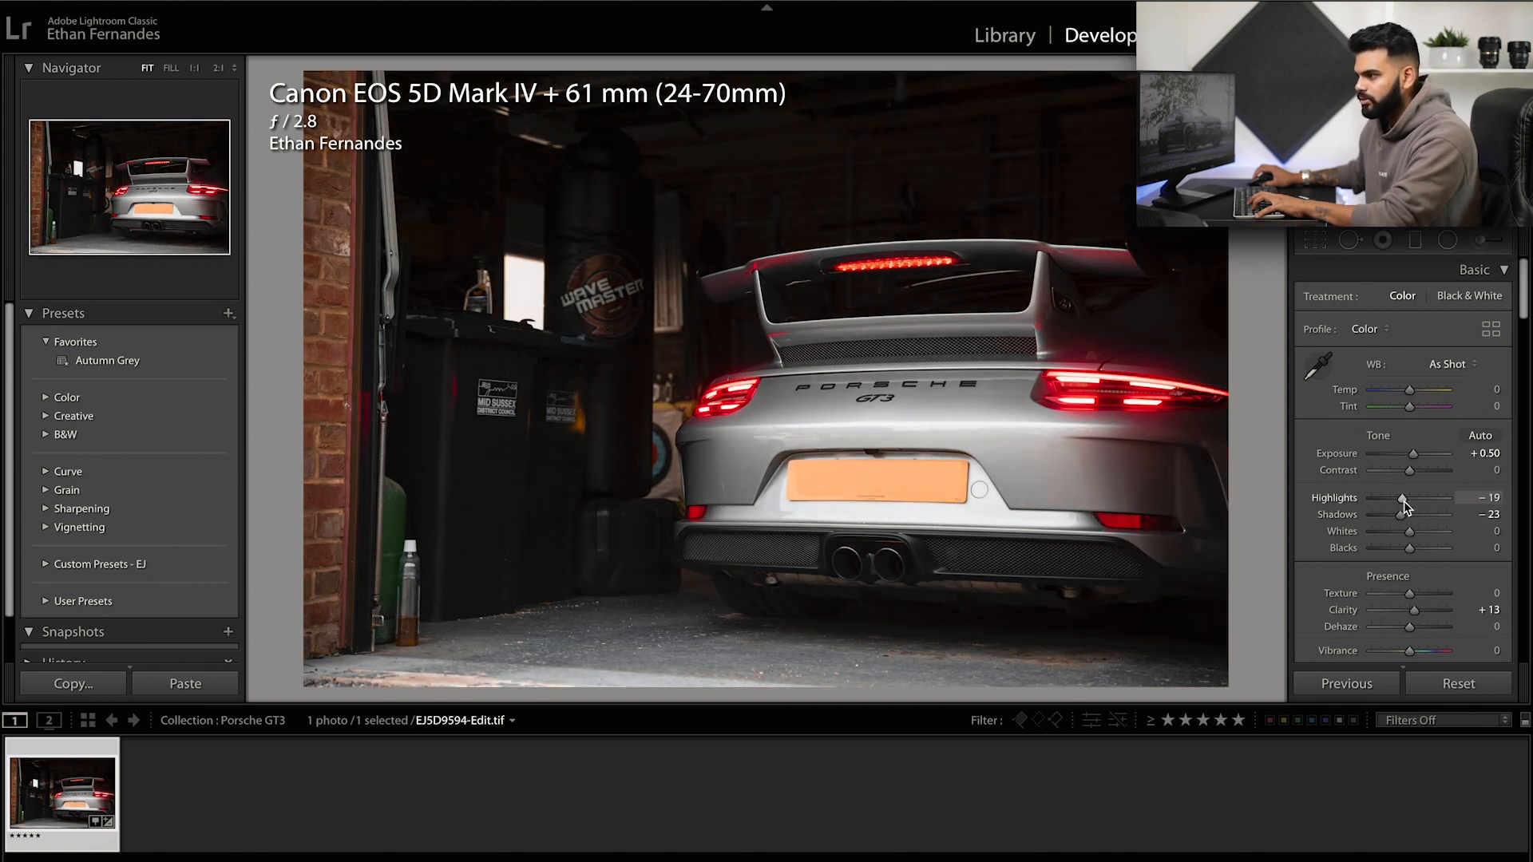
{"action": "left_click_drag", "start_coordinate": [1404, 505], "coordinate": [1399, 512]}
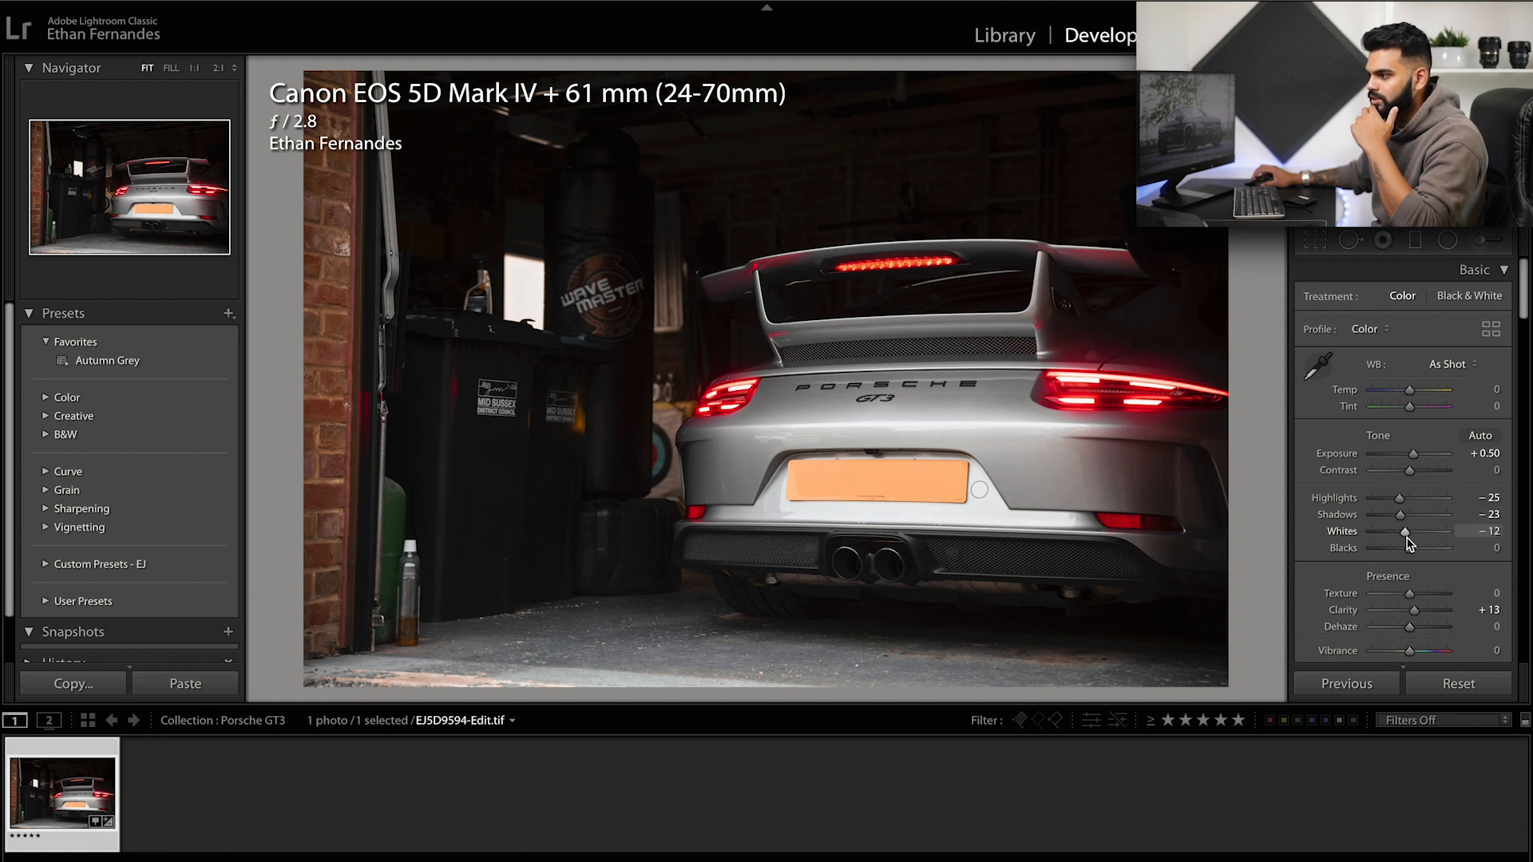
{"action": "left_click_drag", "start_coordinate": [1406, 538], "coordinate": [1402, 538]}
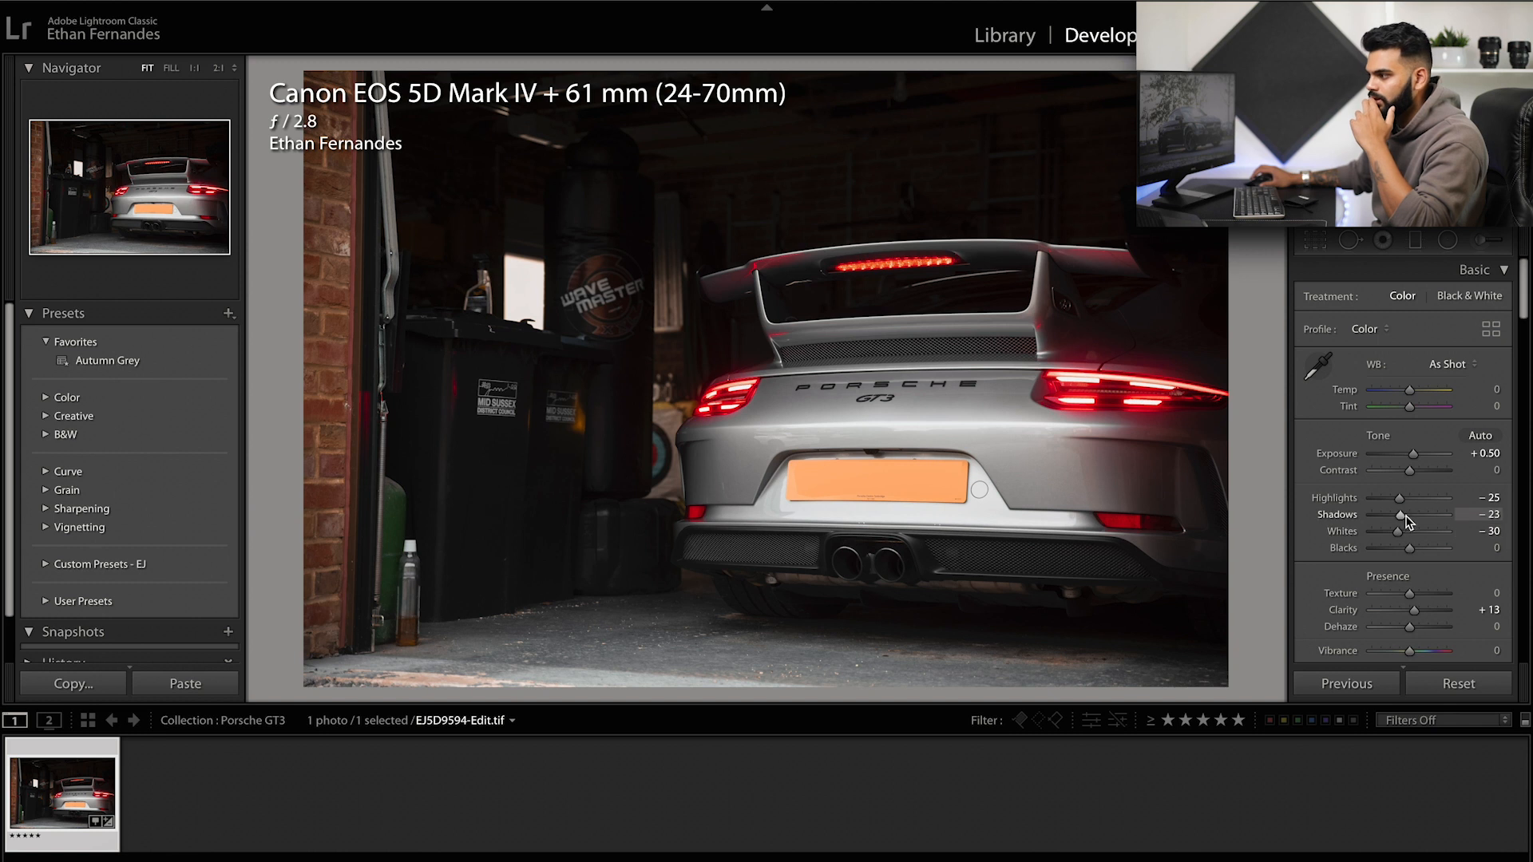
{"action": "left_click_drag", "start_coordinate": [1400, 520], "coordinate": [1410, 520]}
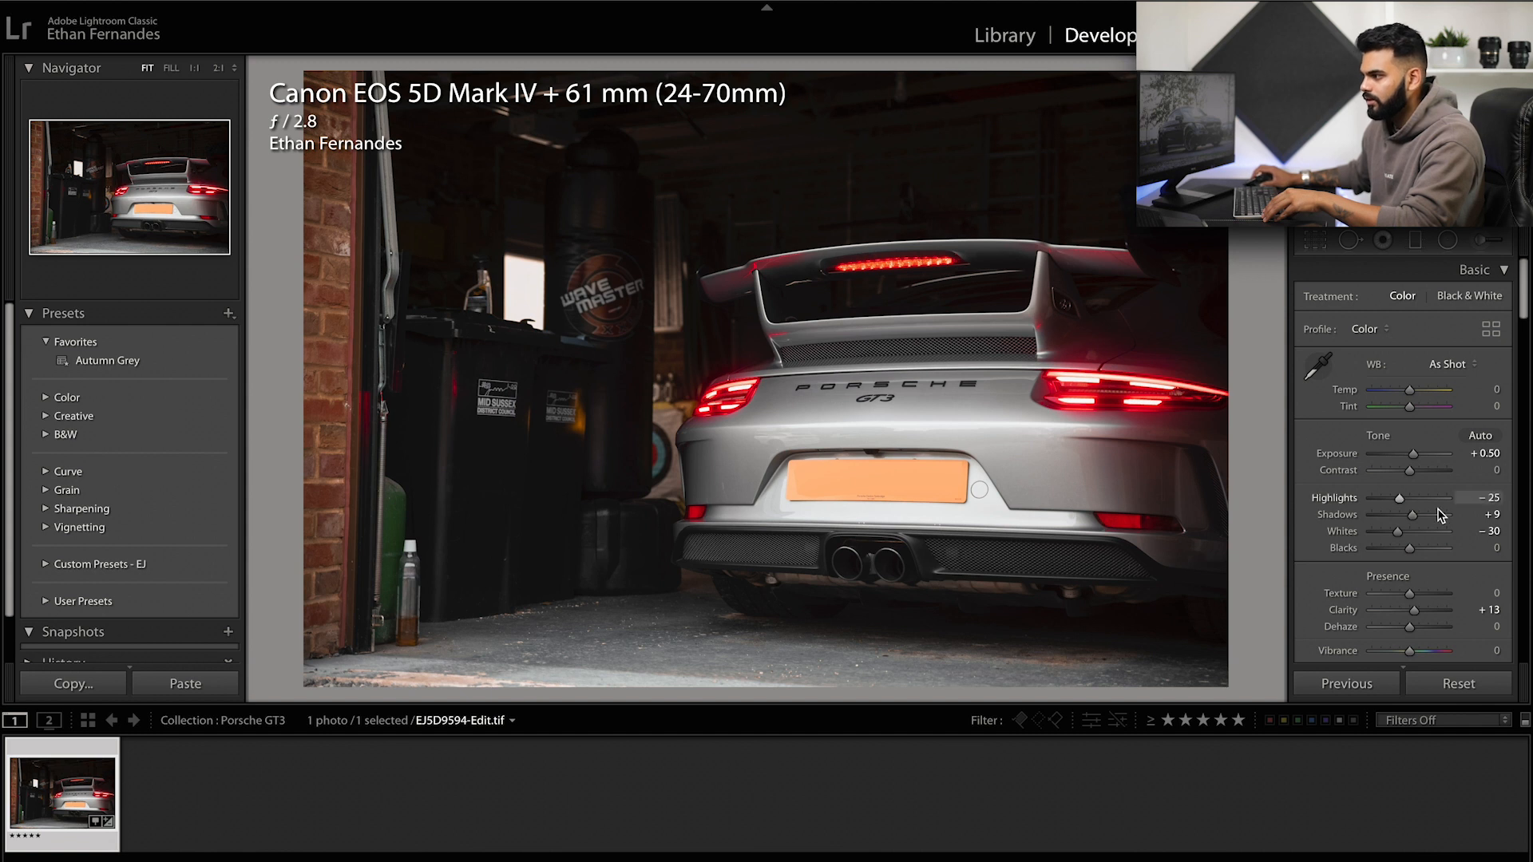
{"action": "left_click", "coordinate": [1496, 517]}
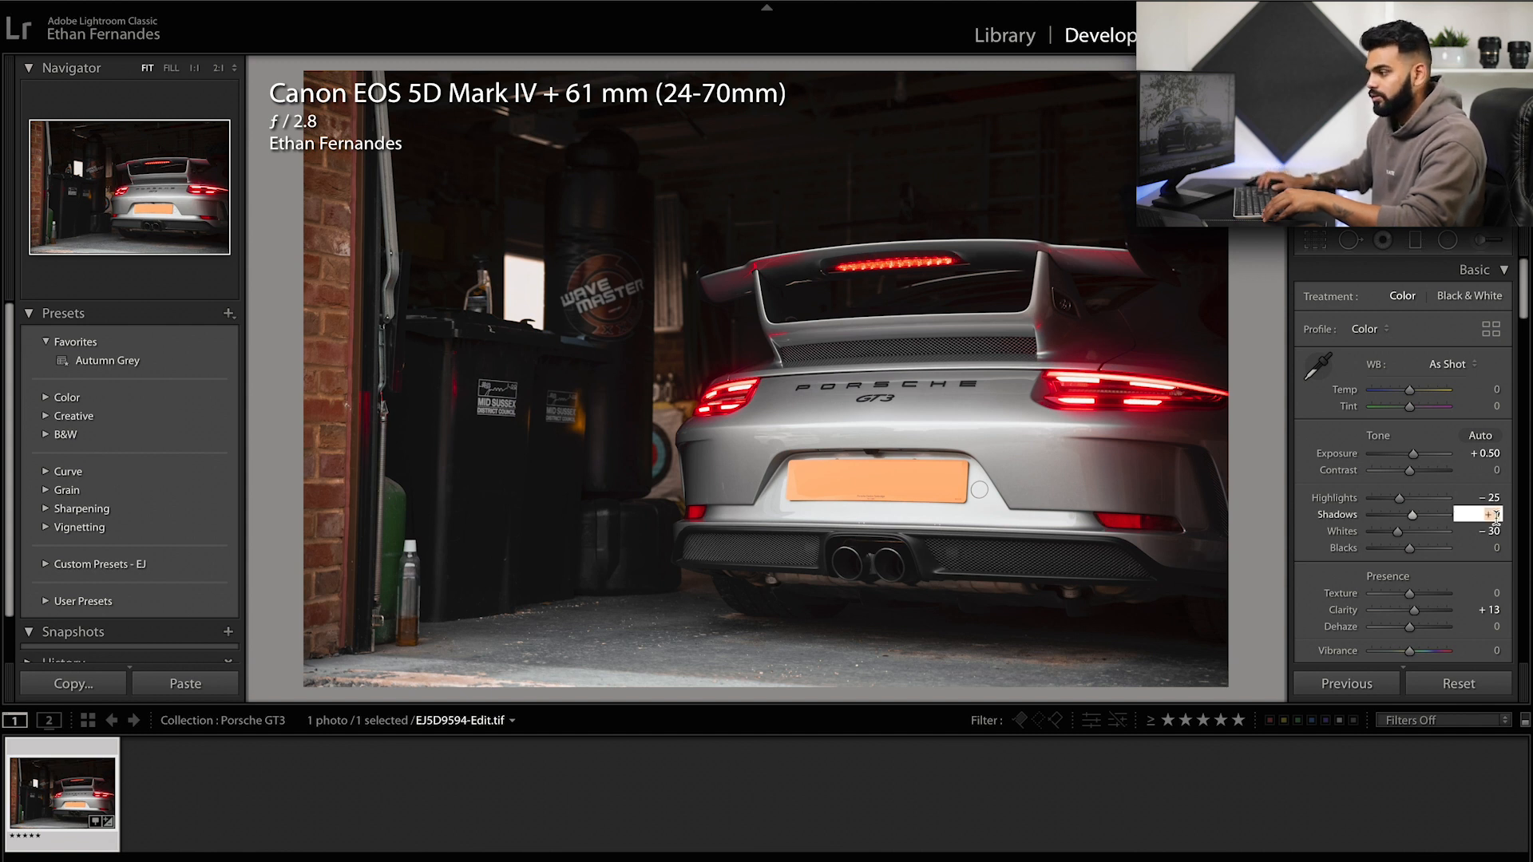
{"action": "key", "text": "Return"}
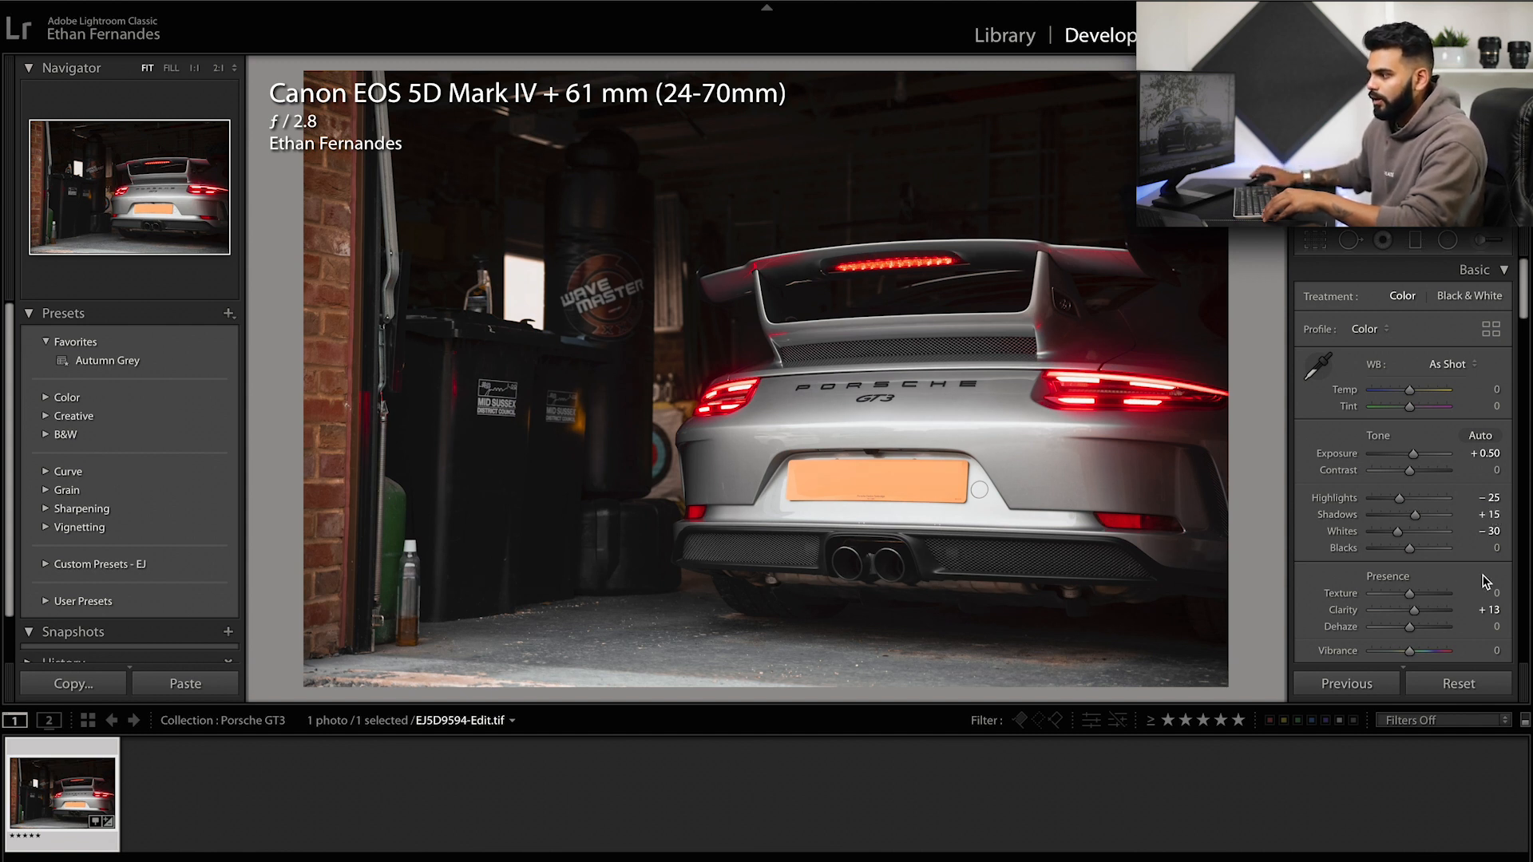
Step: Set Clarity to +20 and inspect the detail around the Porsche GT3 badge
{"action": "scroll", "coordinate": [1475, 584], "scroll_direction": "down", "scroll_amount": 1}
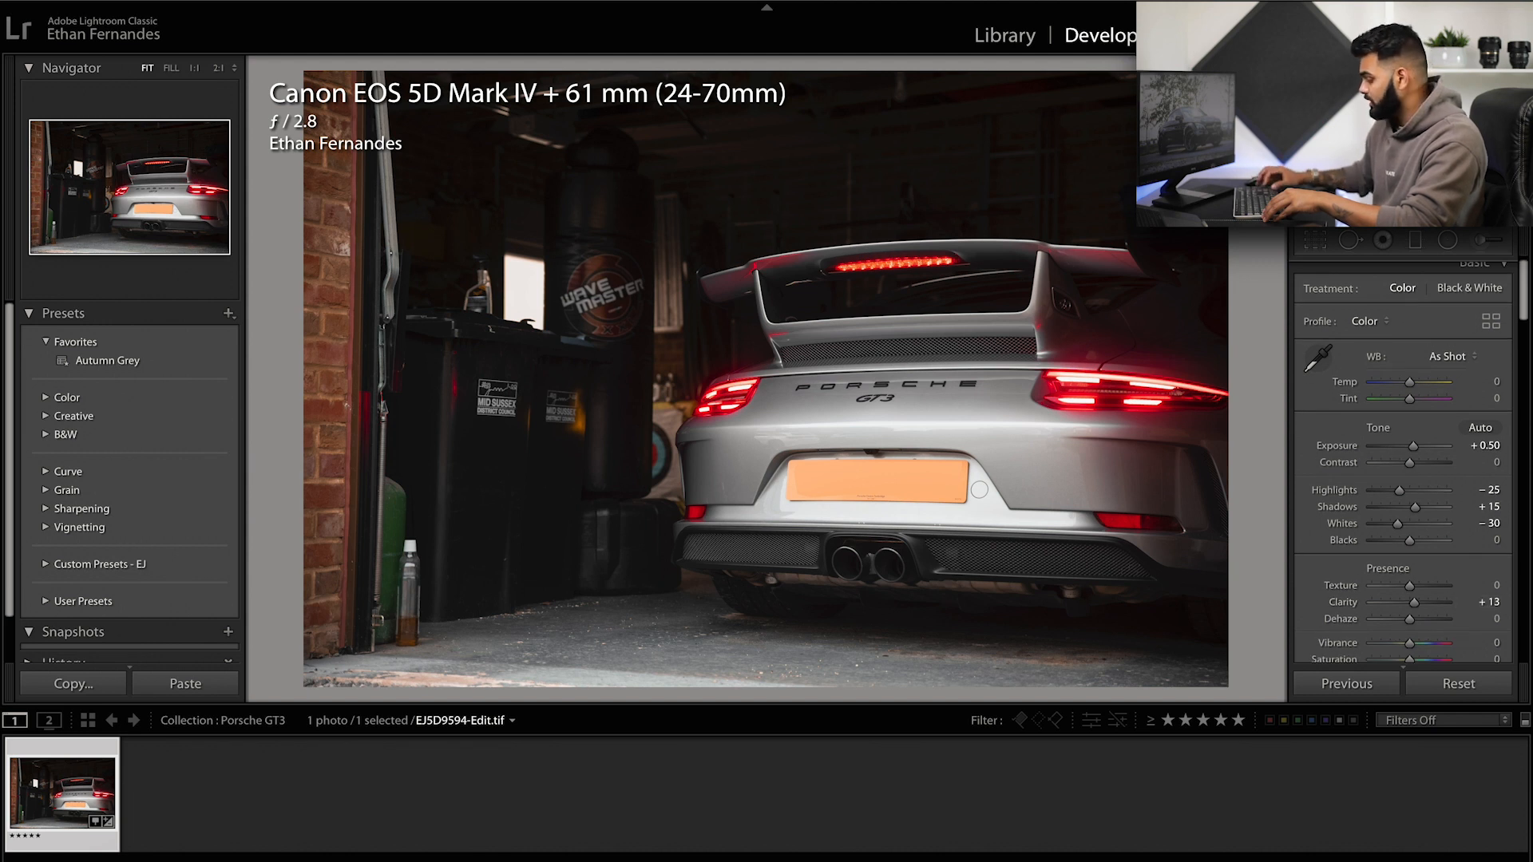
{"action": "left_click", "coordinate": [1486, 601]}
{"action": "type", "text": "20"}
{"action": "key", "text": "Return"}
{"action": "left_click", "coordinate": [902, 411]}
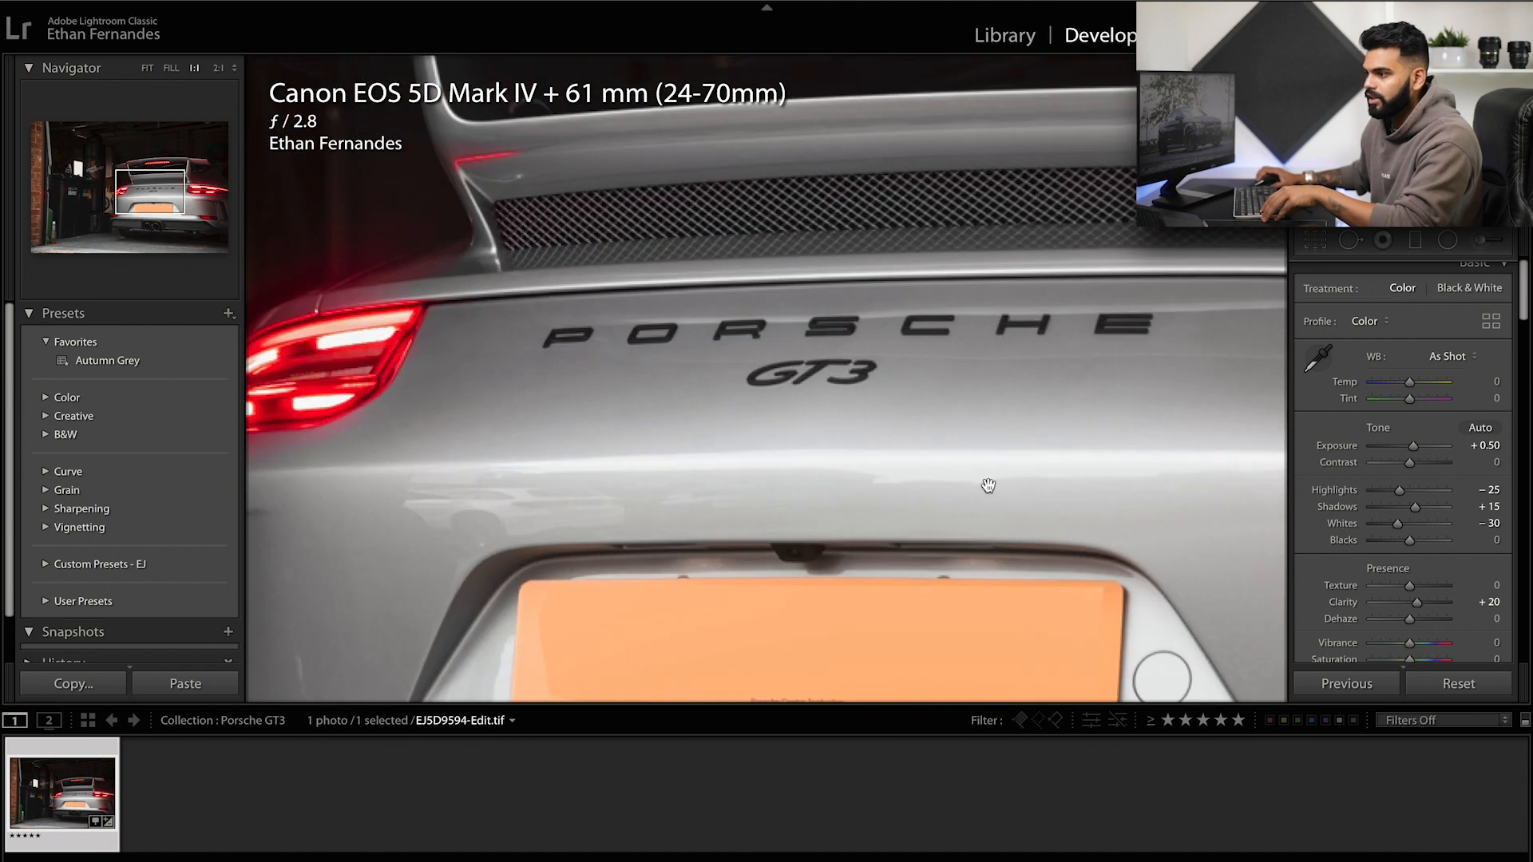
{"action": "left_click_drag", "start_coordinate": [794, 483], "coordinate": [1187, 295]}
Step: In Calibration, set the red primary hue to +10 and the green primary hue to -10, and adjust the blue primary
{"action": "scroll", "coordinate": [1017, 285], "scroll_direction": "down", "scroll_amount": 10}
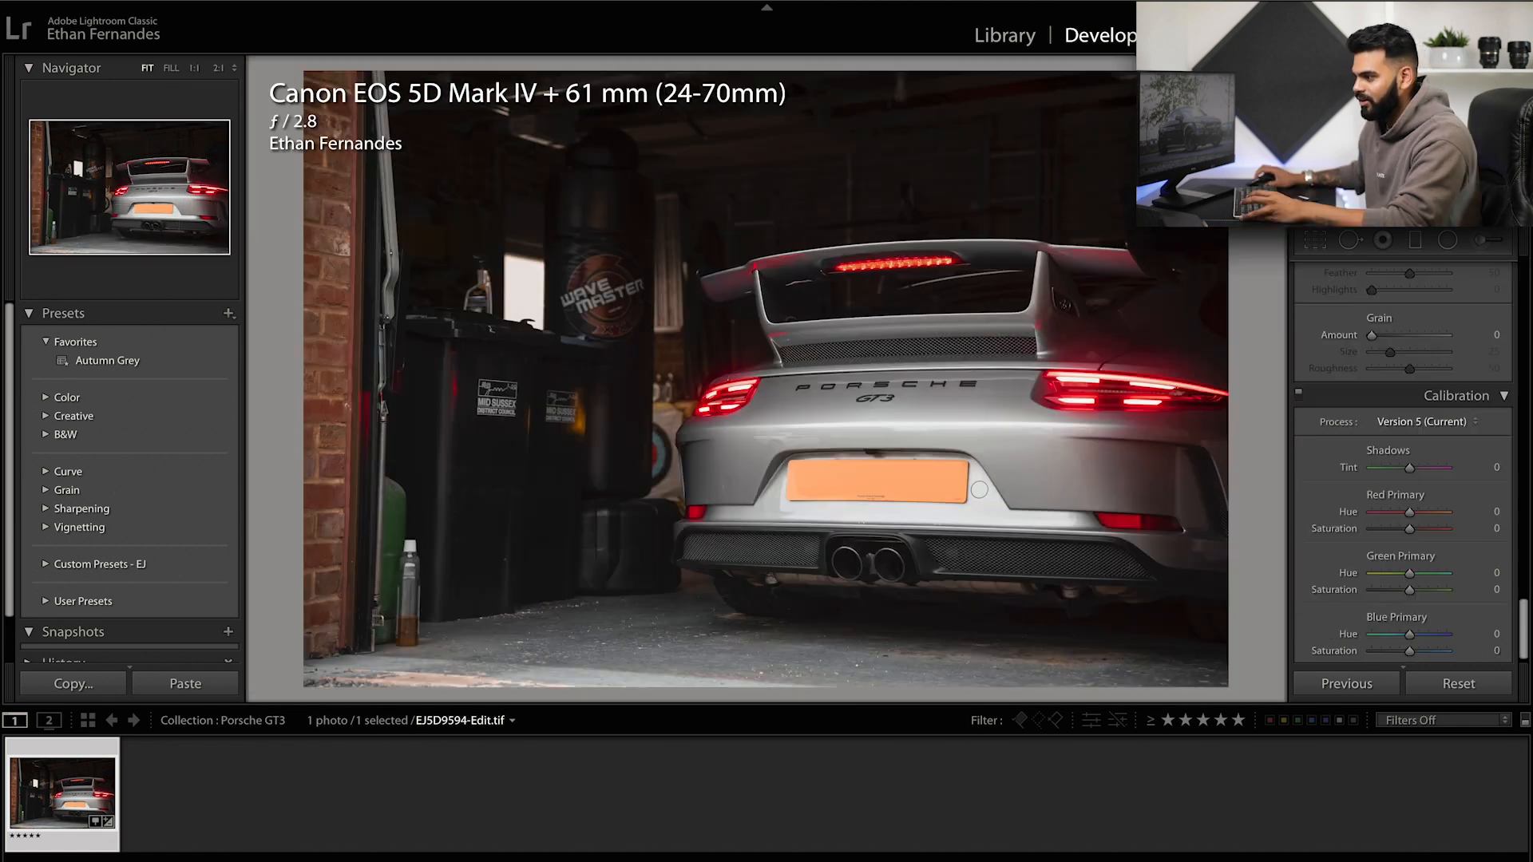
{"action": "scroll", "coordinate": [1402, 462], "scroll_direction": "down", "scroll_amount": 1}
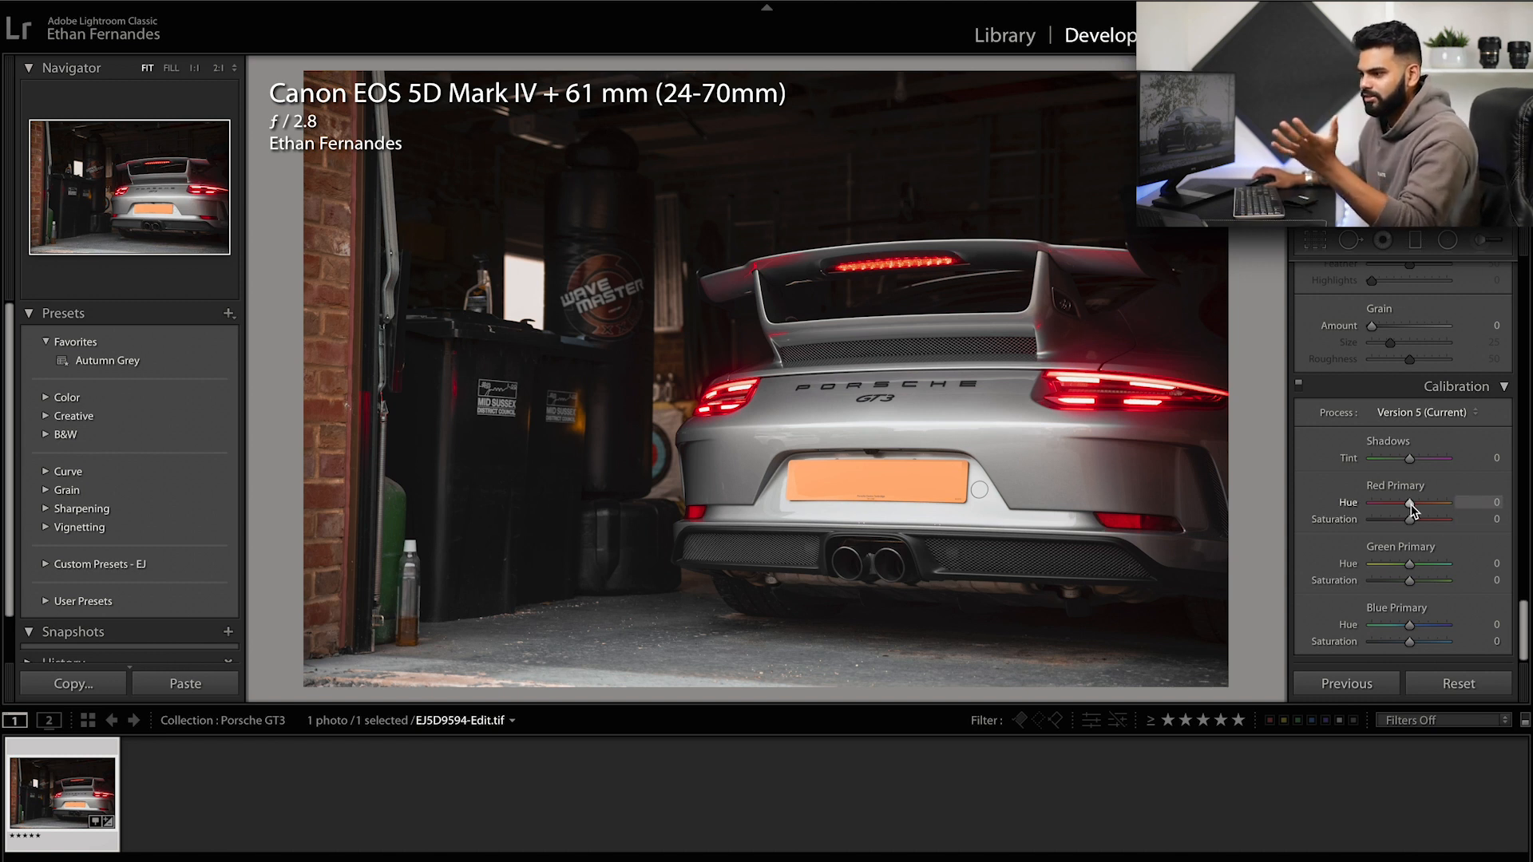
{"action": "left_click_drag", "start_coordinate": [1410, 504], "coordinate": [1415, 506]}
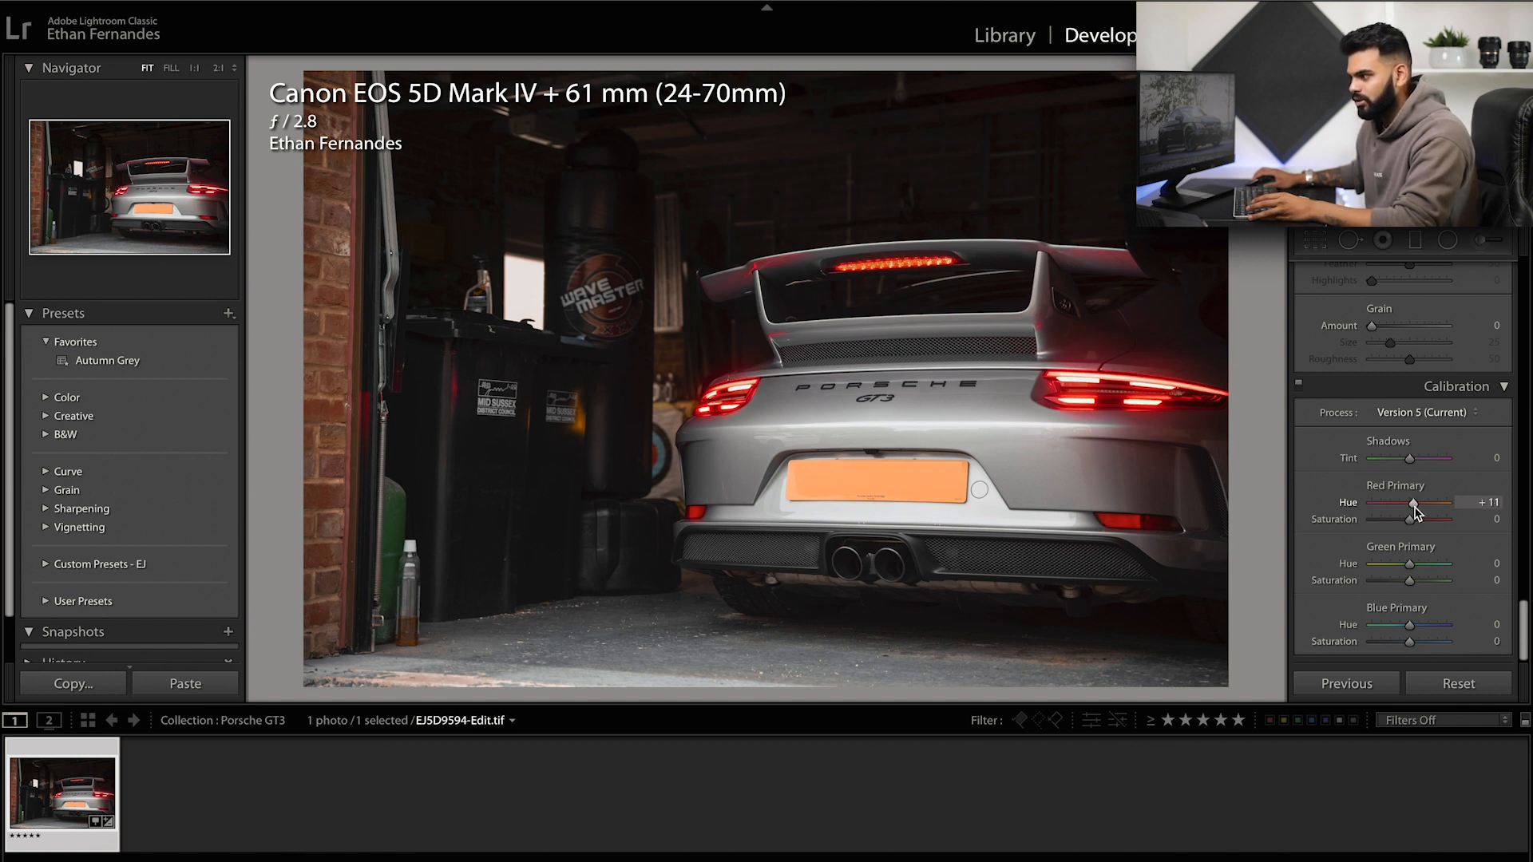
{"action": "left_click_drag", "start_coordinate": [1408, 568], "coordinate": [1407, 568]}
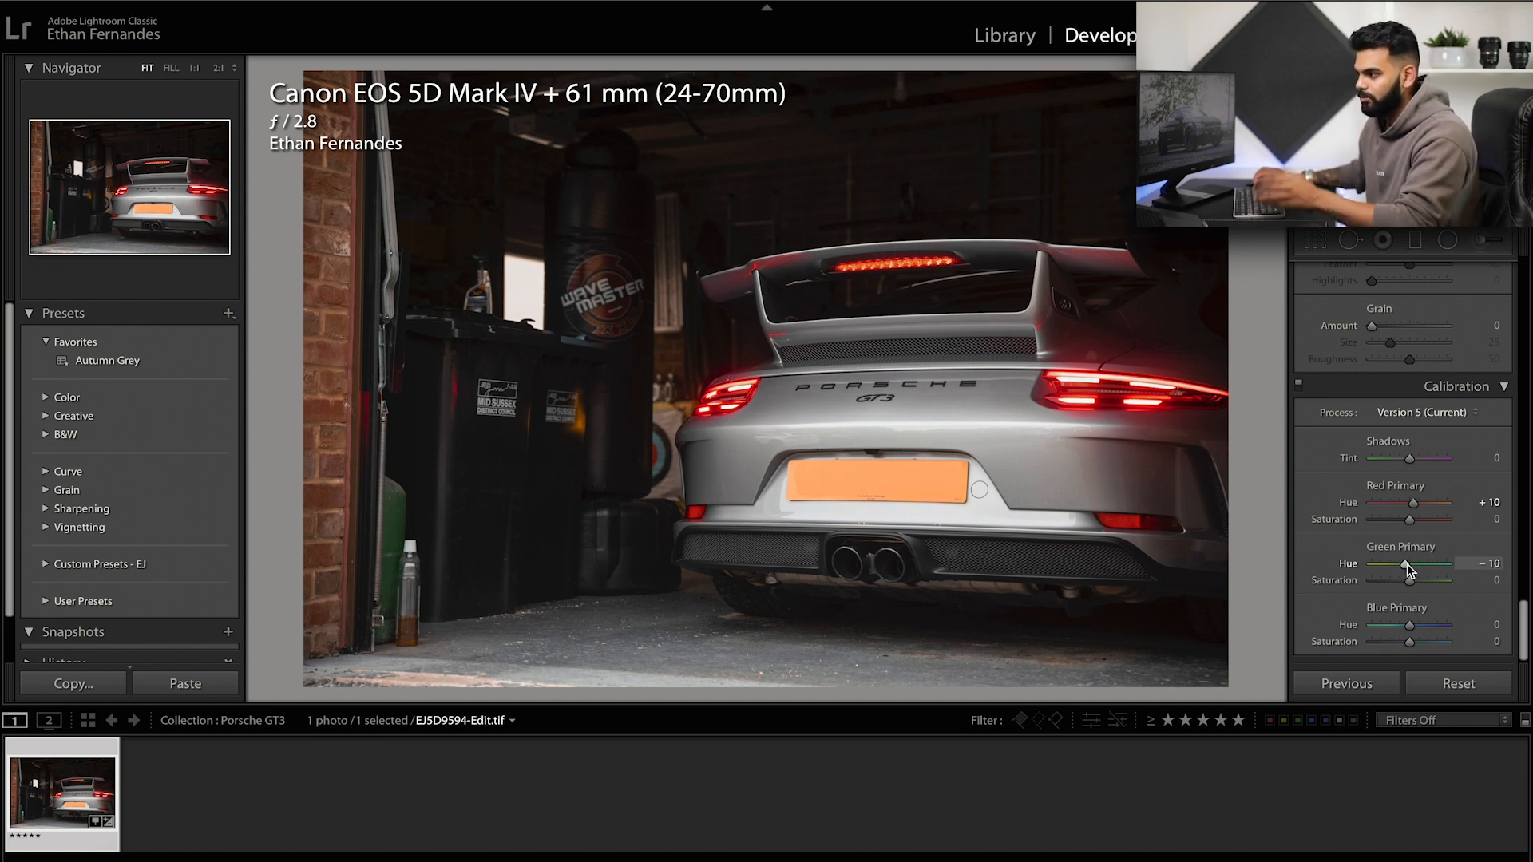
{"action": "mouse_move", "coordinate": [1415, 624]}
{"action": "left_mouse_down"}
{"action": "mouse_move", "coordinate": [1395, 626]}
{"action": "mouse_move", "coordinate": [1502, 638]}
{"action": "mouse_move", "coordinate": [1347, 639]}
{"action": "mouse_move", "coordinate": [1406, 645]}
{"action": "left_mouse_up"}
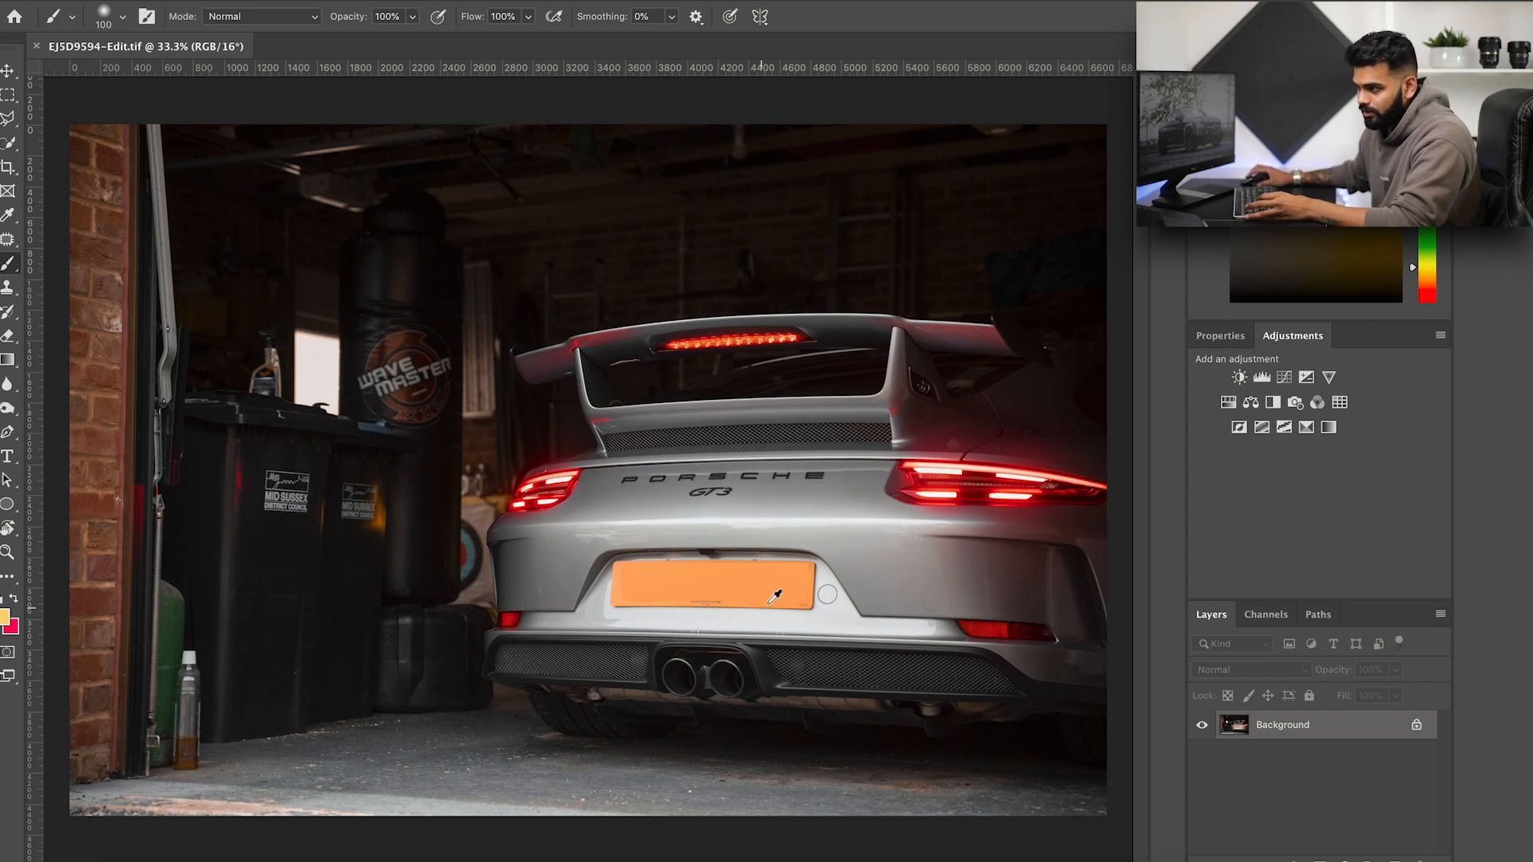
Step: Switch to Photoshop, inspect the number plate in EJ5D9594-Edit.tif, and duplicate the Background layer
{"action": "scroll", "coordinate": [774, 597], "scroll_direction": "up", "scroll_amount": 8}
{"action": "scroll", "coordinate": [636, 540], "scroll_direction": "down", "scroll_amount": 4}
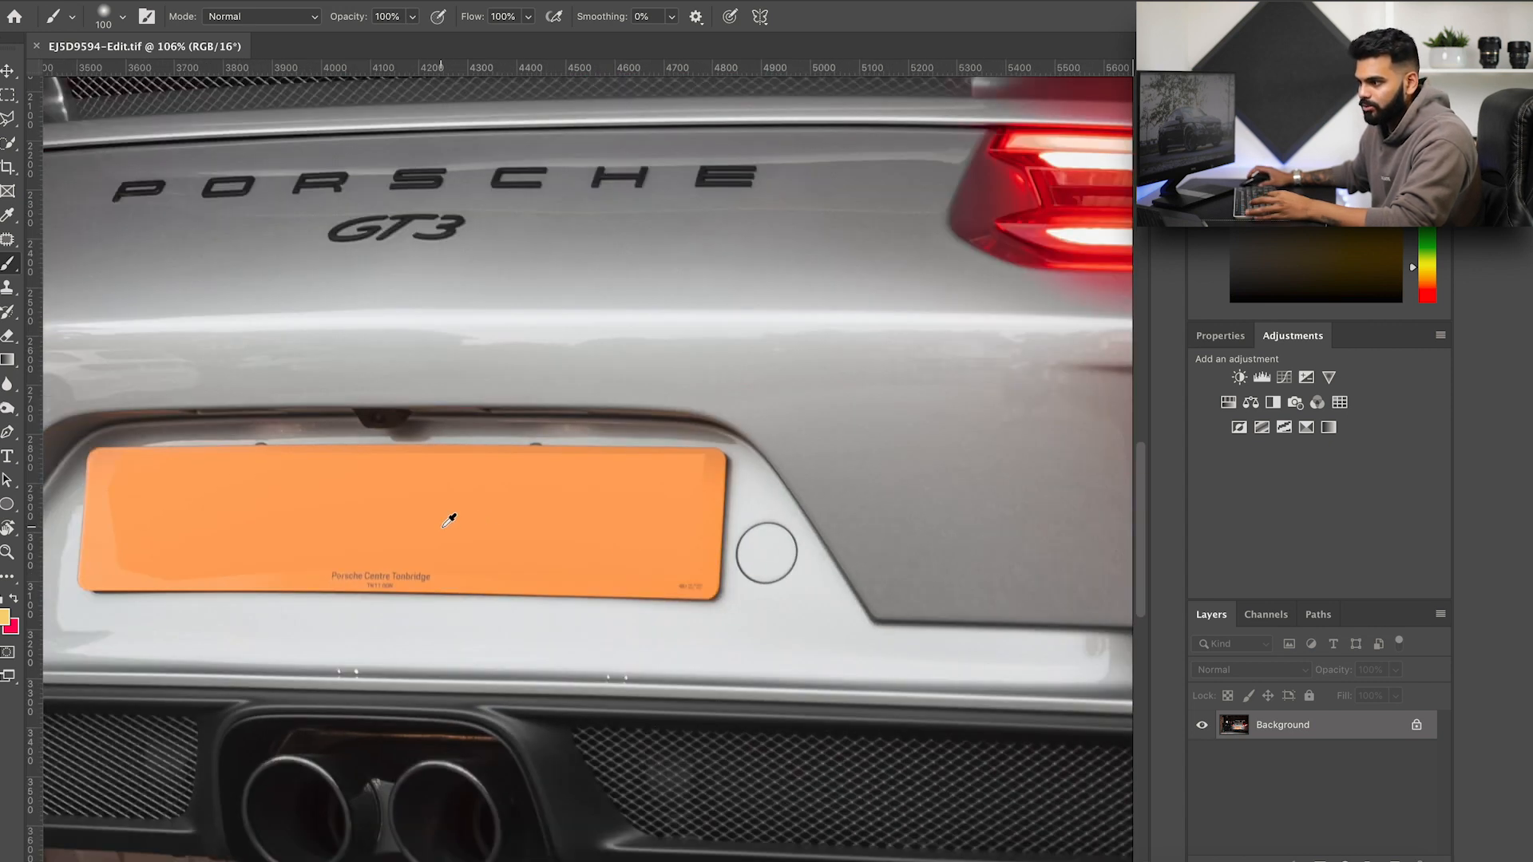
{"action": "scroll", "coordinate": [470, 558], "scroll_direction": "left", "scroll_amount": 5}
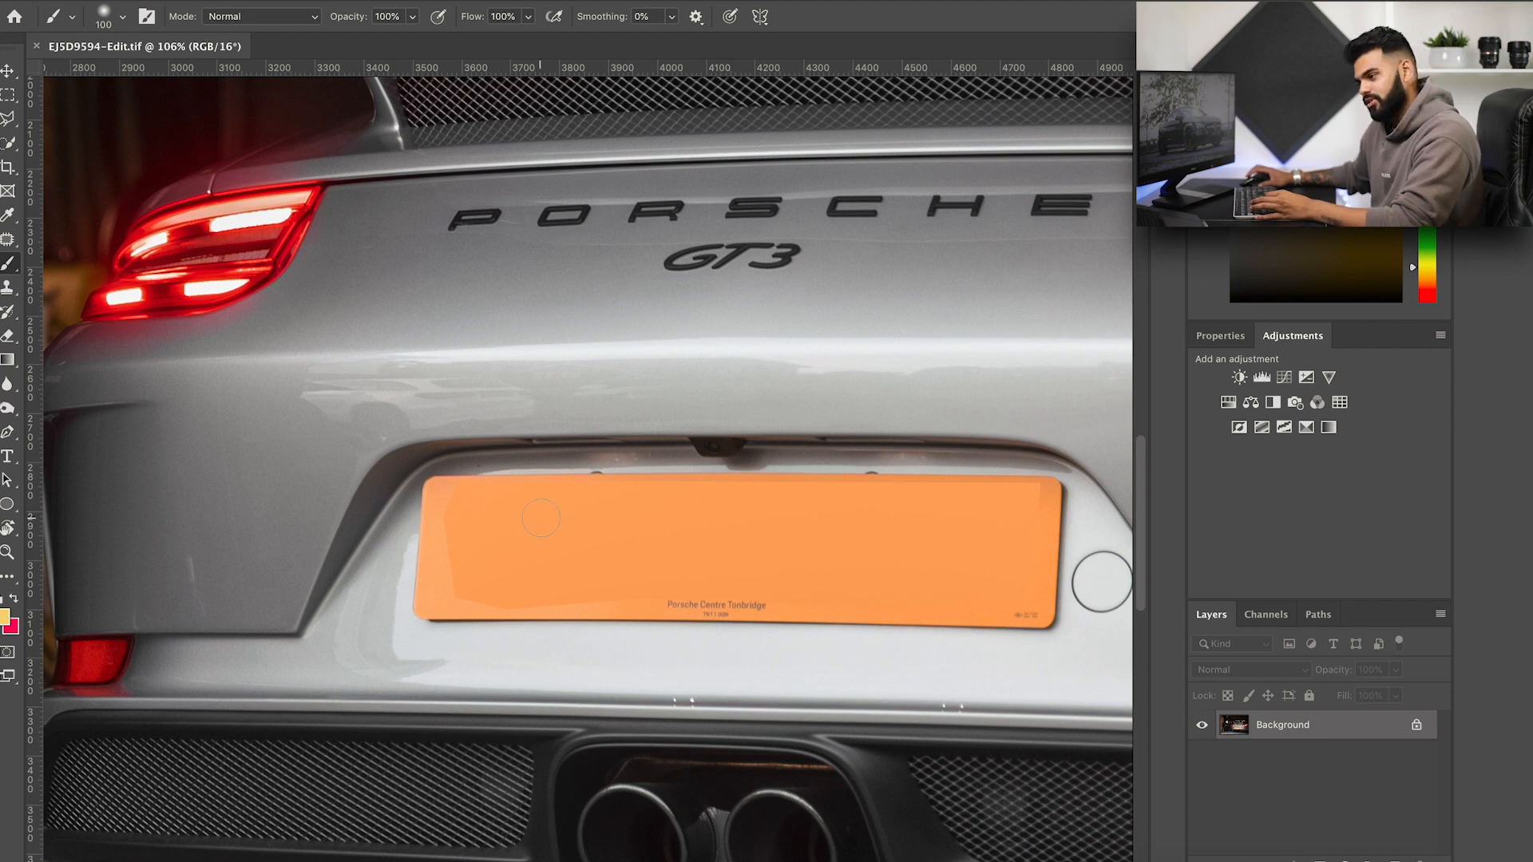
{"action": "key", "text": "v"}
{"action": "scroll", "coordinate": [548, 506], "scroll_direction": "down", "scroll_amount": 8}
{"action": "scroll", "coordinate": [564, 423], "scroll_direction": "up", "scroll_amount": 1}
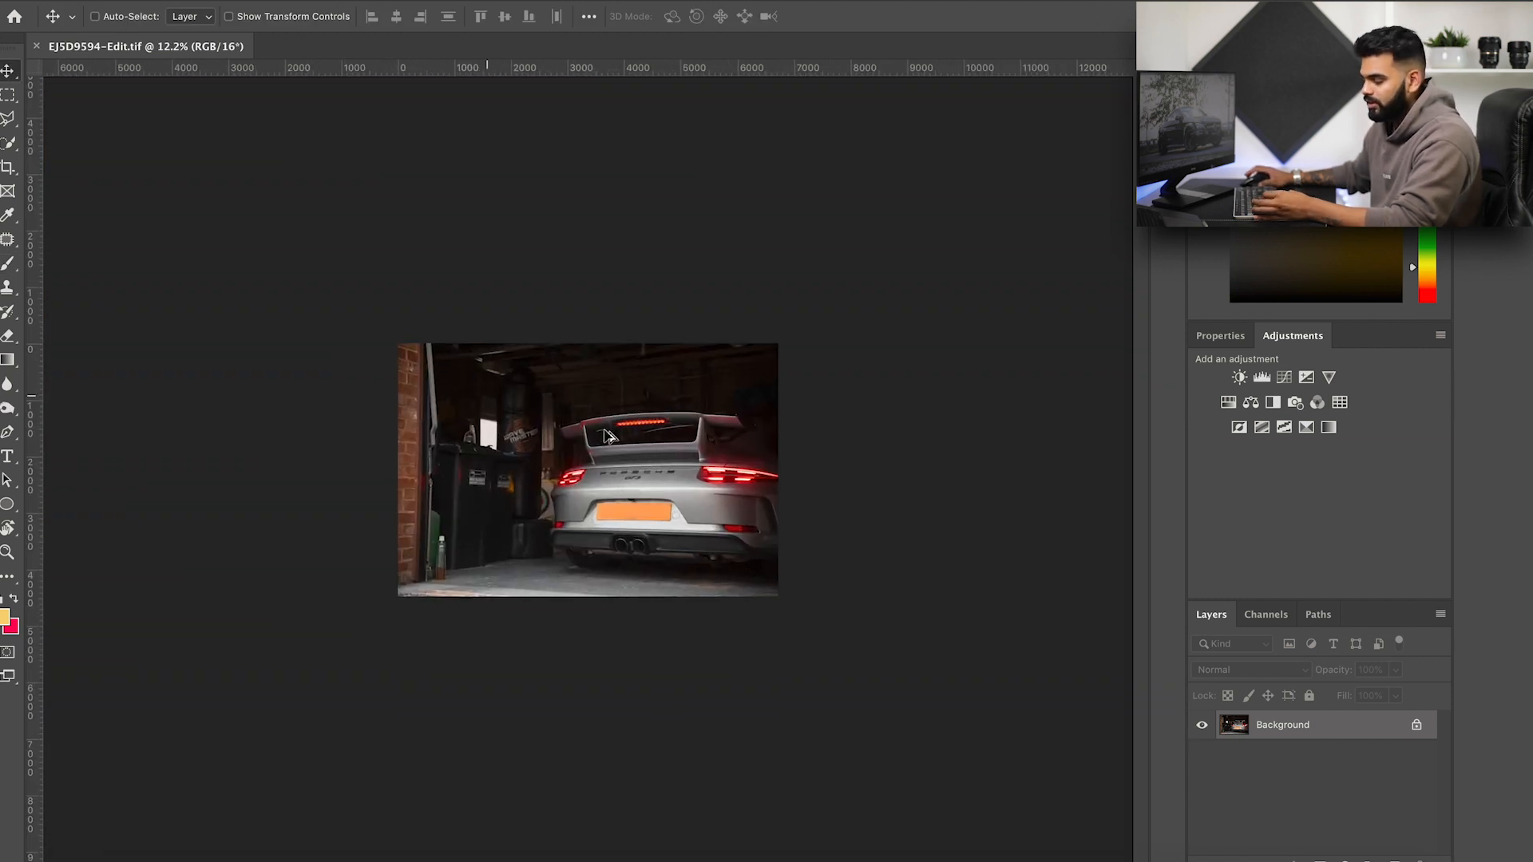
{"action": "key", "text": "ctrl+j"}
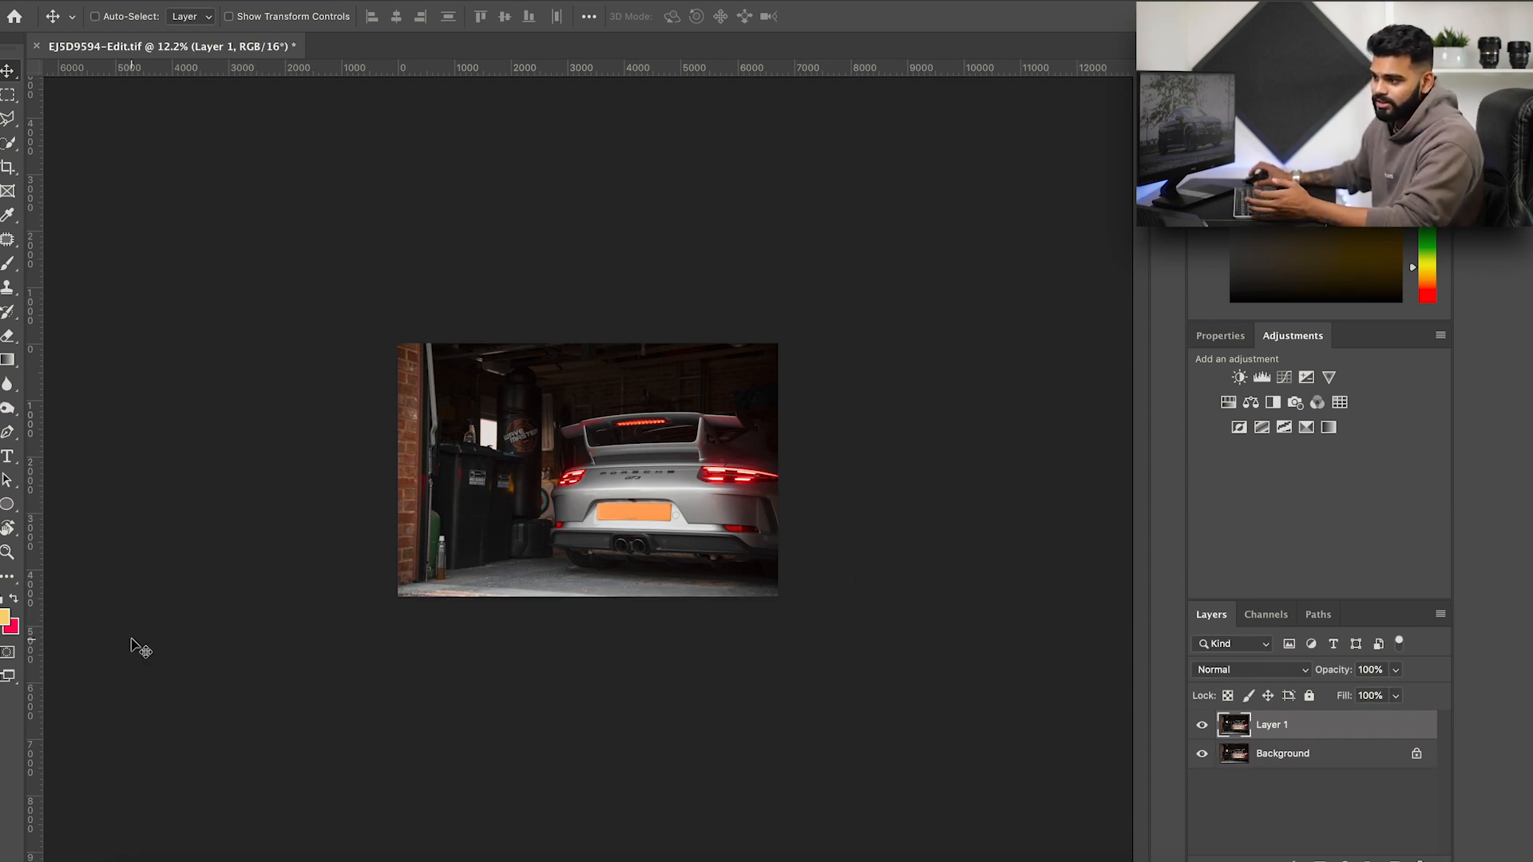
Step: Outline the orange number plate with a Pen tool path and convert it to a new selection with a 1-pixel feather
{"action": "scroll", "coordinate": [633, 533], "scroll_direction": "up", "scroll_amount": 10}
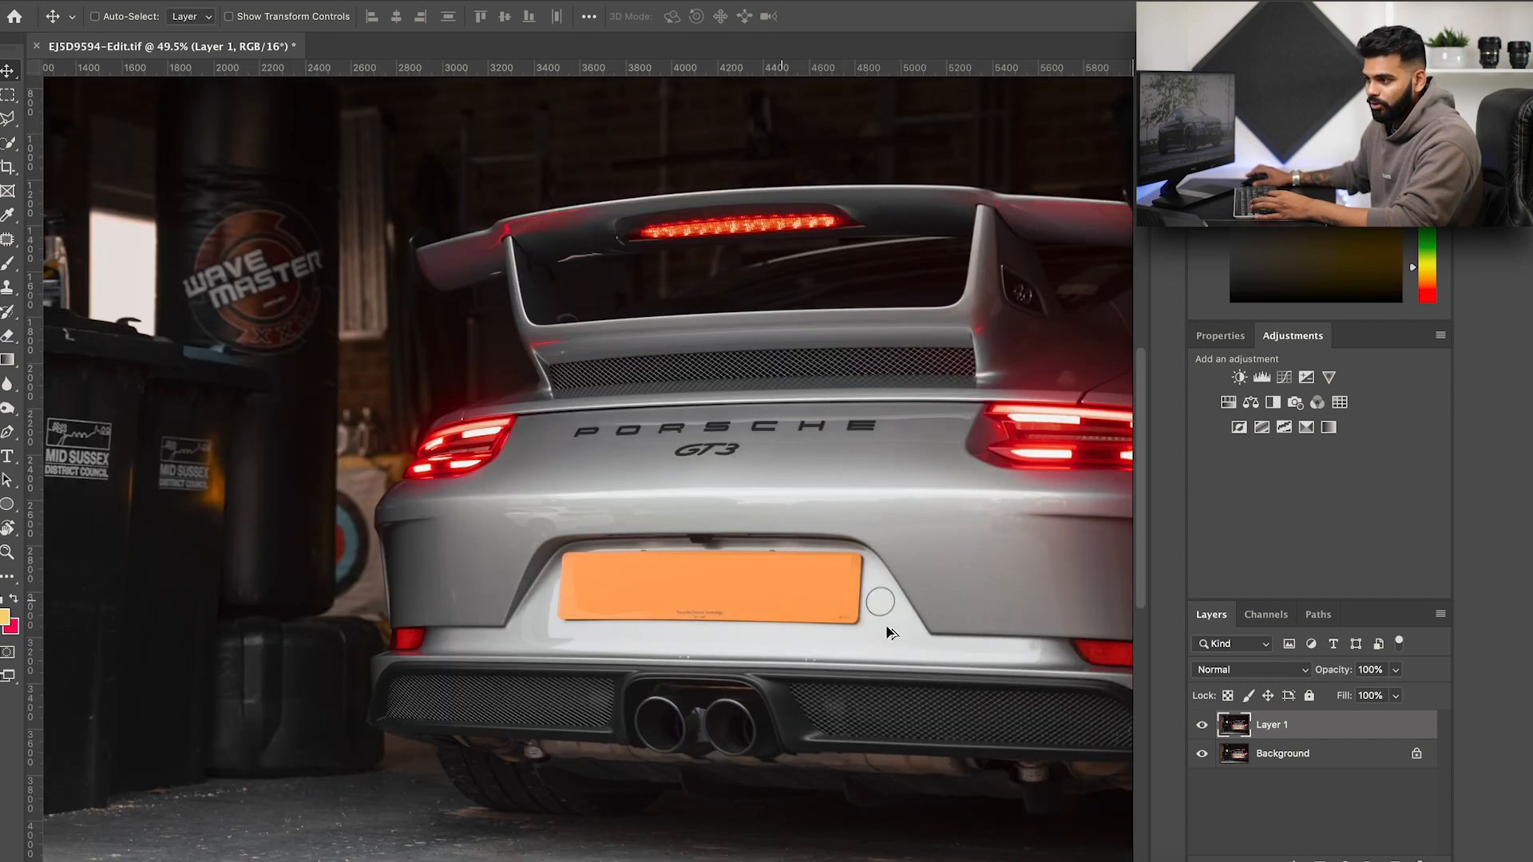
{"action": "scroll", "coordinate": [129, 498], "scroll_direction": "up", "scroll_amount": 6}
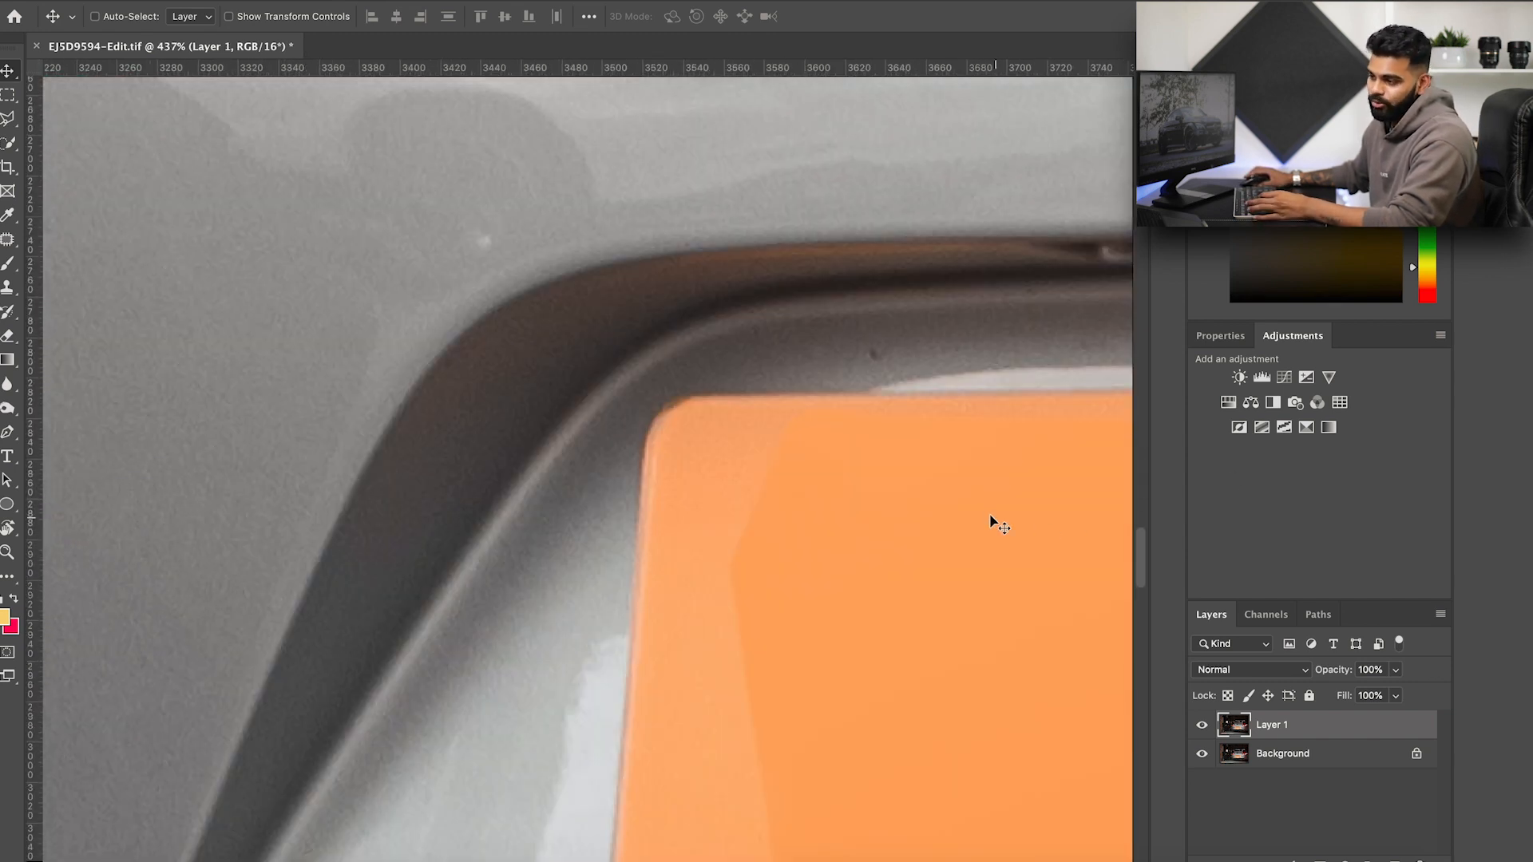
{"action": "scroll", "coordinate": [942, 521], "scroll_direction": "down", "scroll_amount": 8}
{"action": "left_click_drag", "start_coordinate": [949, 536], "coordinate": [403, 589]}
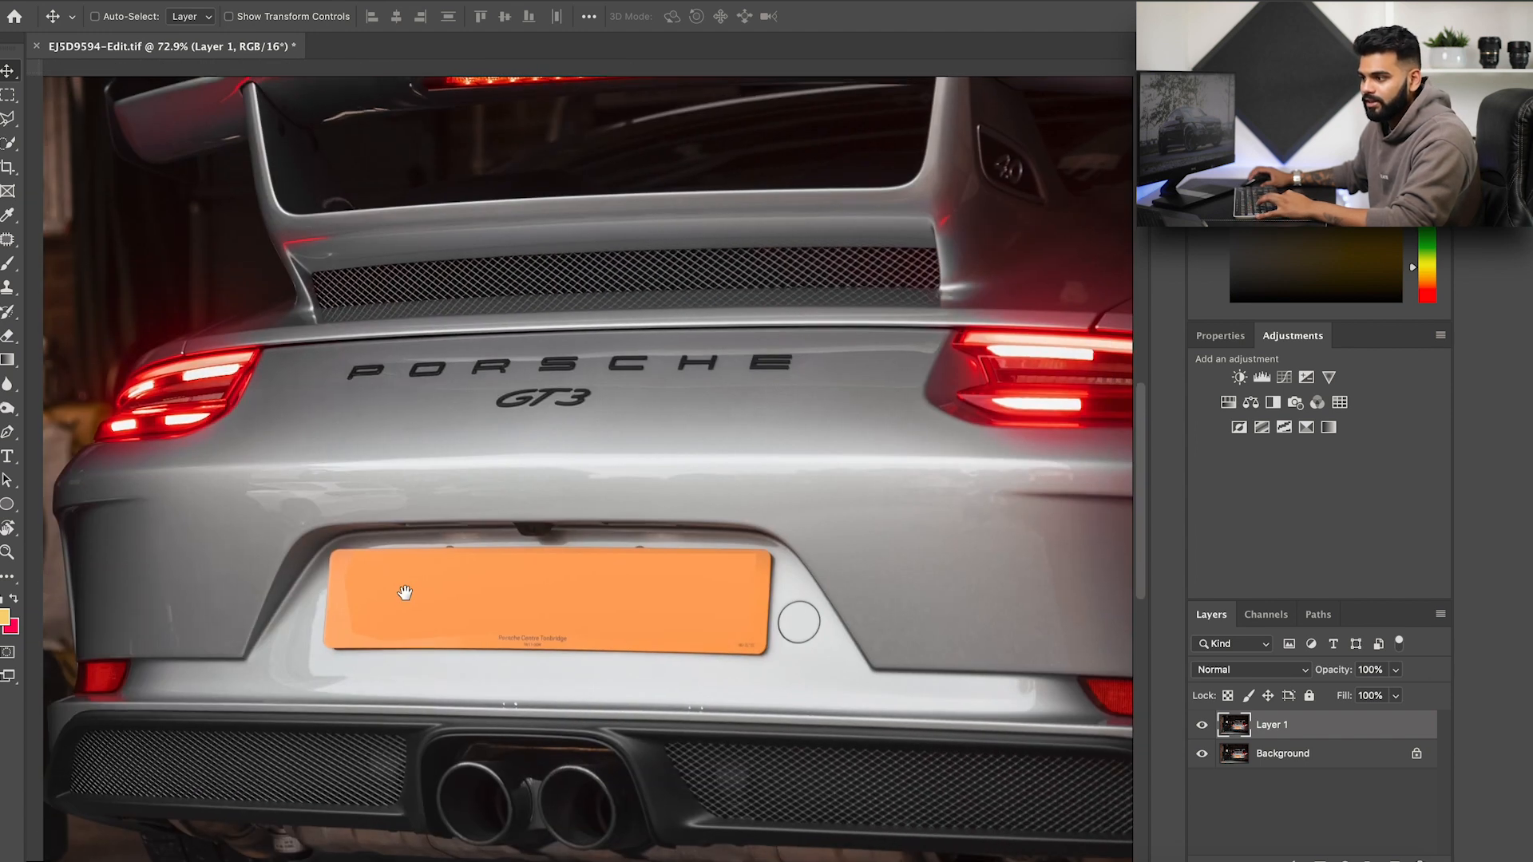
{"action": "scroll", "coordinate": [269, 582], "scroll_direction": "up", "scroll_amount": 2}
{"action": "scroll", "coordinate": [269, 581], "scroll_direction": "up", "scroll_amount": 1}
{"action": "key", "text": "p"}
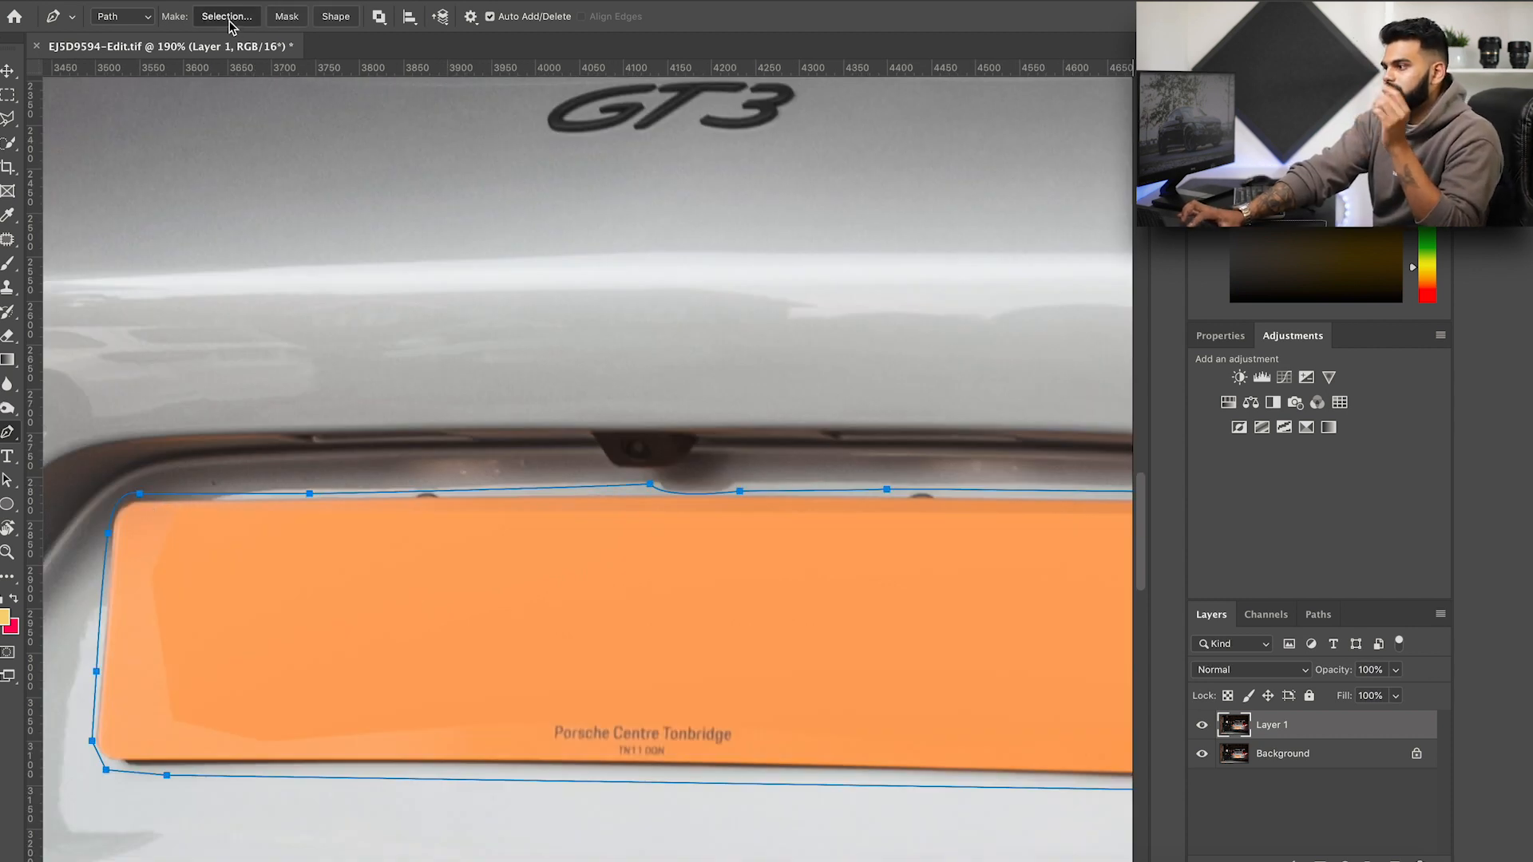
{"action": "left_click", "coordinate": [229, 17]}
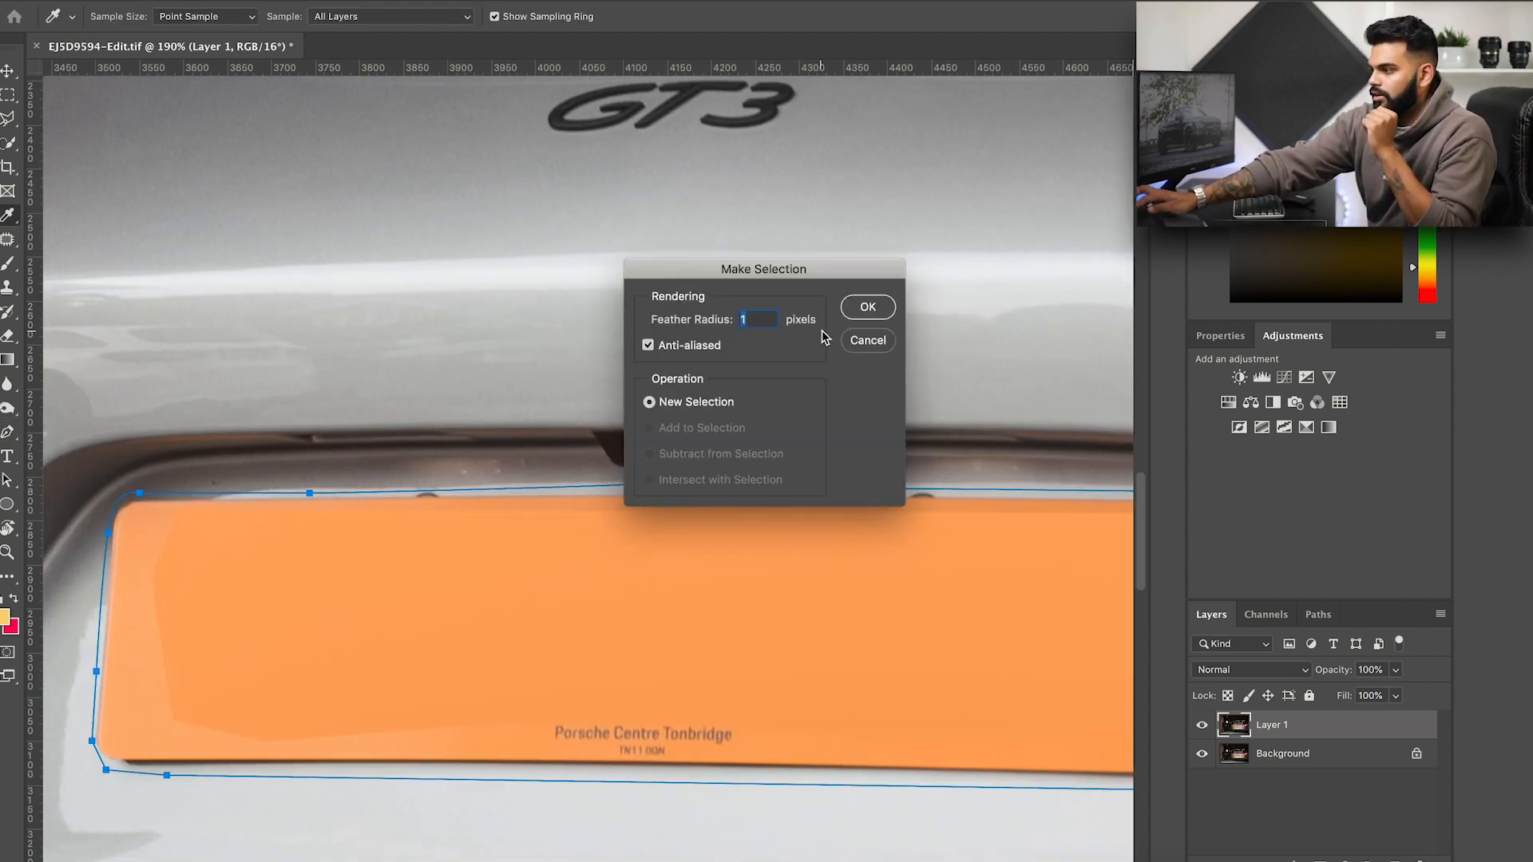
{"action": "key", "text": "Return"}
Step: Replace the selected number plate with the bodywork just below the GT3 badge using the Patch tool, and deselect
{"action": "key", "text": "j"}
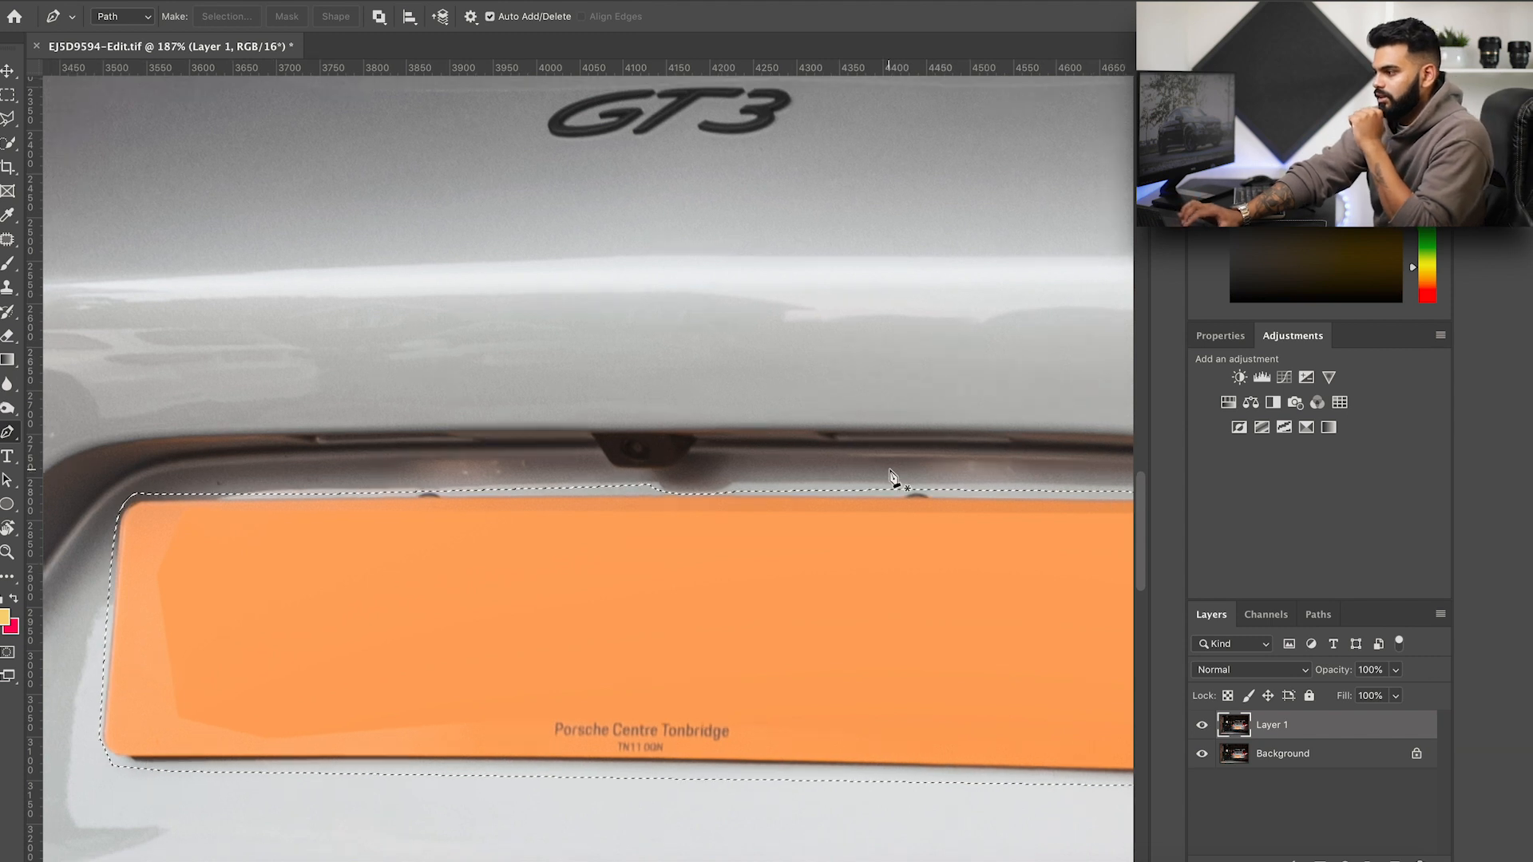
{"action": "scroll", "coordinate": [892, 477], "scroll_direction": "down", "scroll_amount": 3}
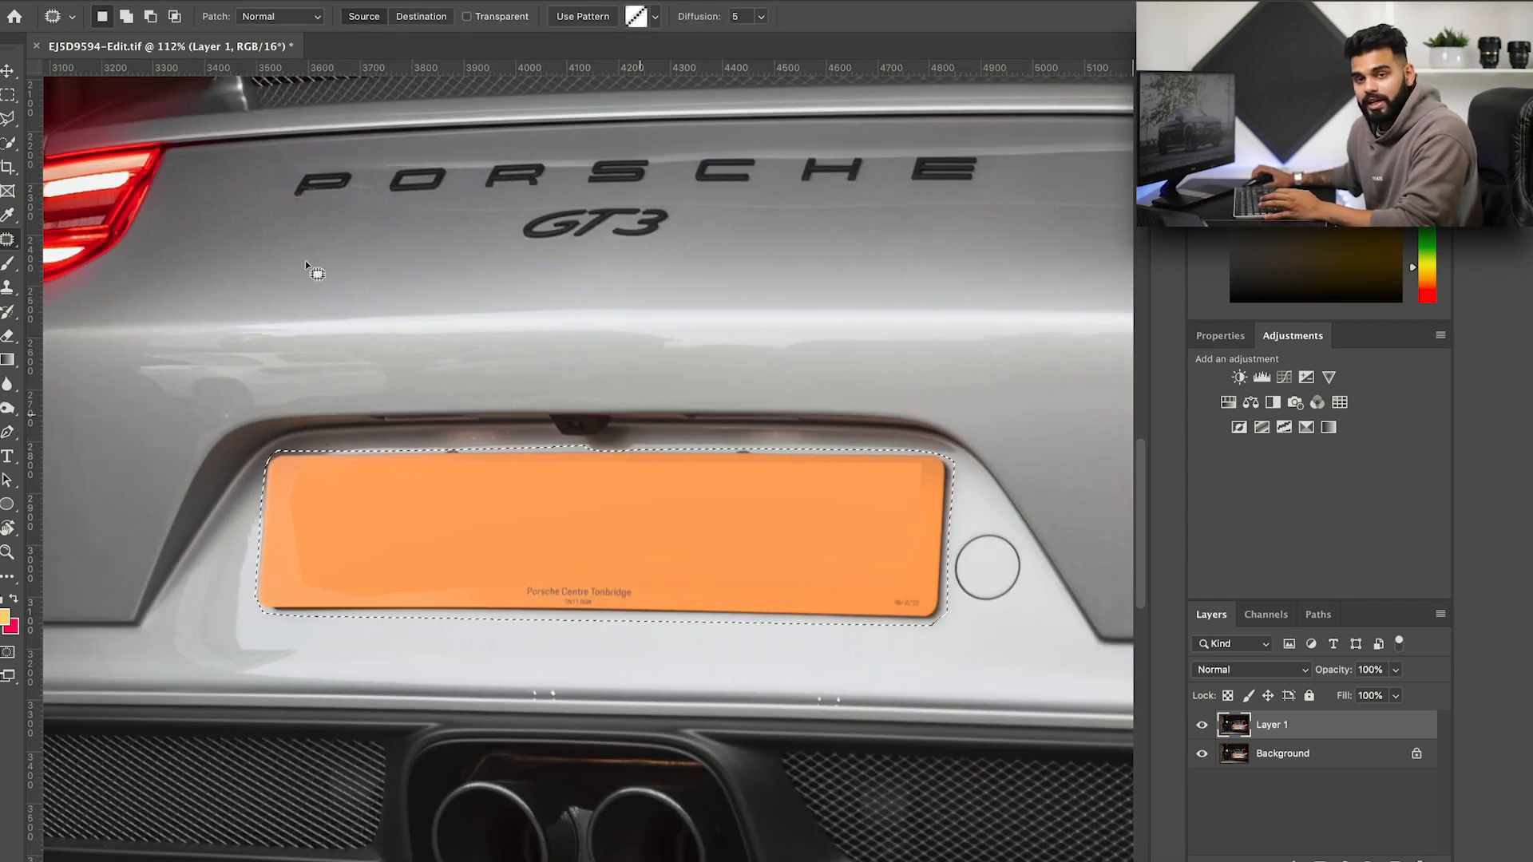
{"action": "right_click", "coordinate": [8, 245]}
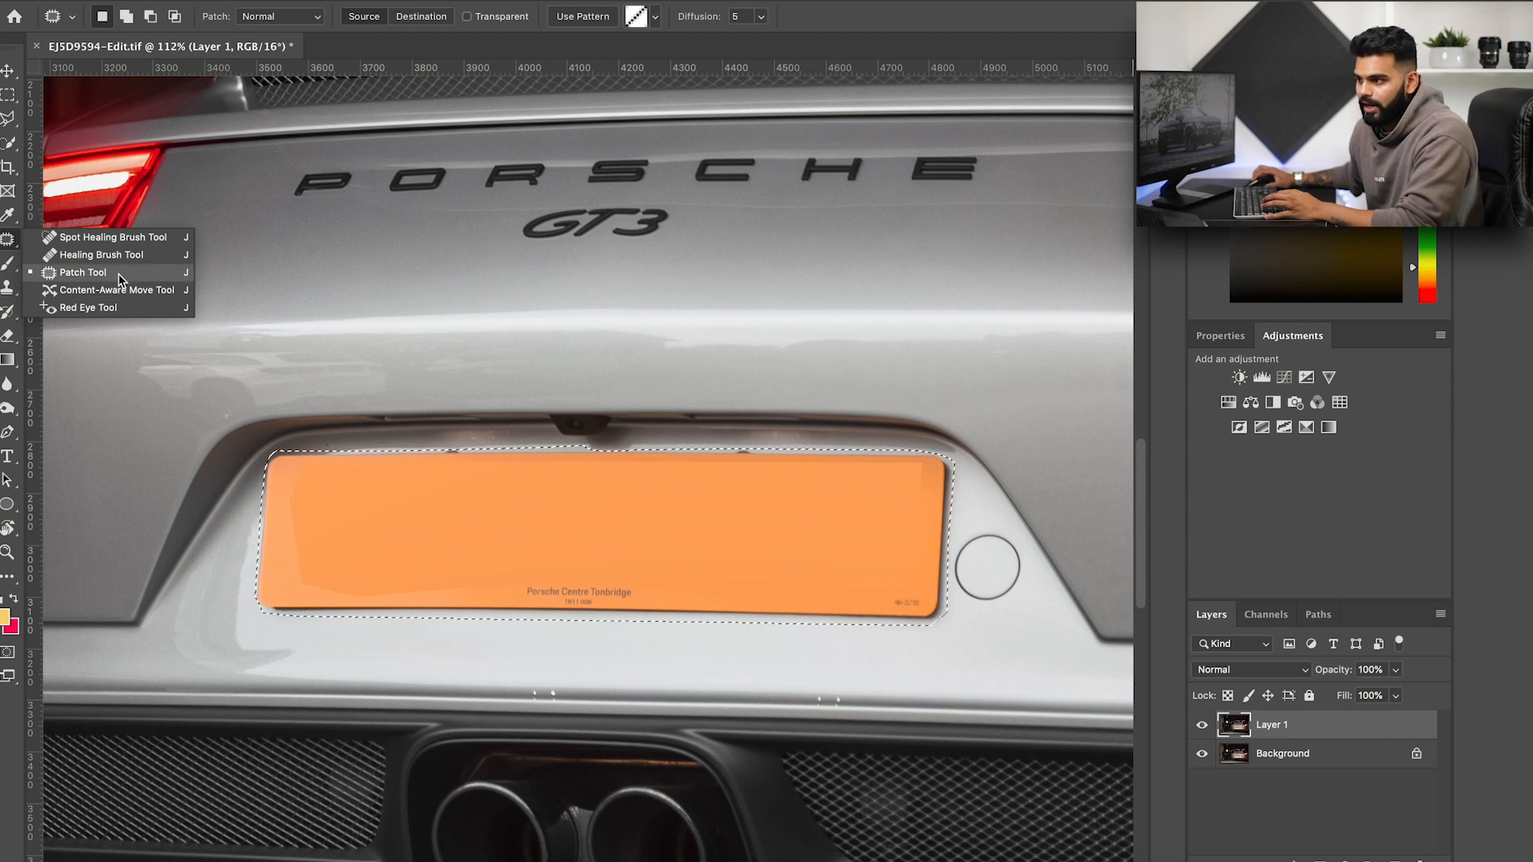
{"action": "left_click", "coordinate": [82, 272]}
{"action": "left_click_drag", "start_coordinate": [558, 548], "coordinate": [517, 369]}
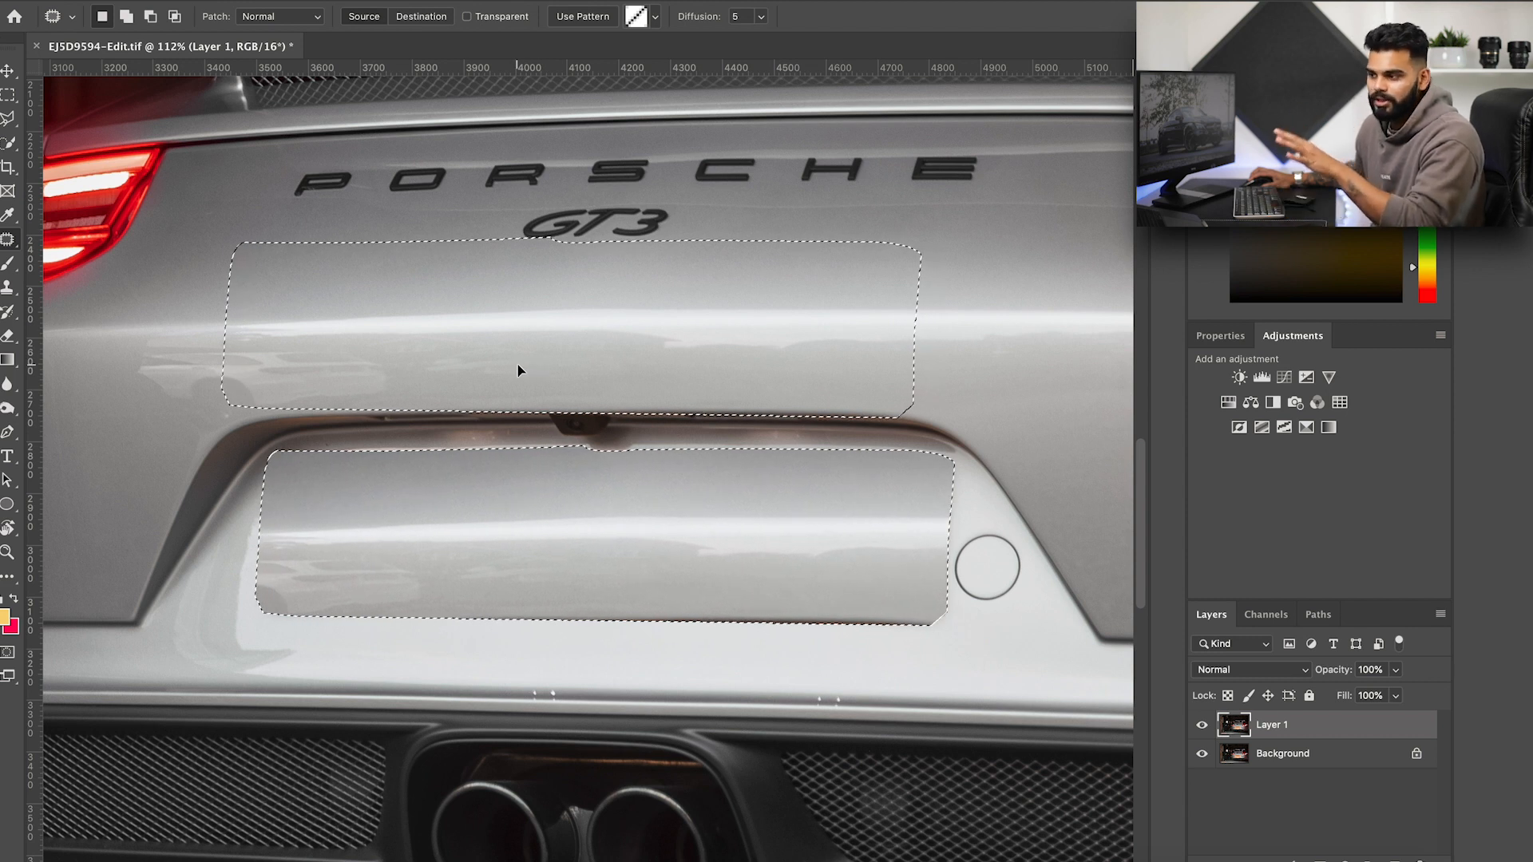
{"action": "left_click_drag", "start_coordinate": [517, 369], "coordinate": [490, 368]}
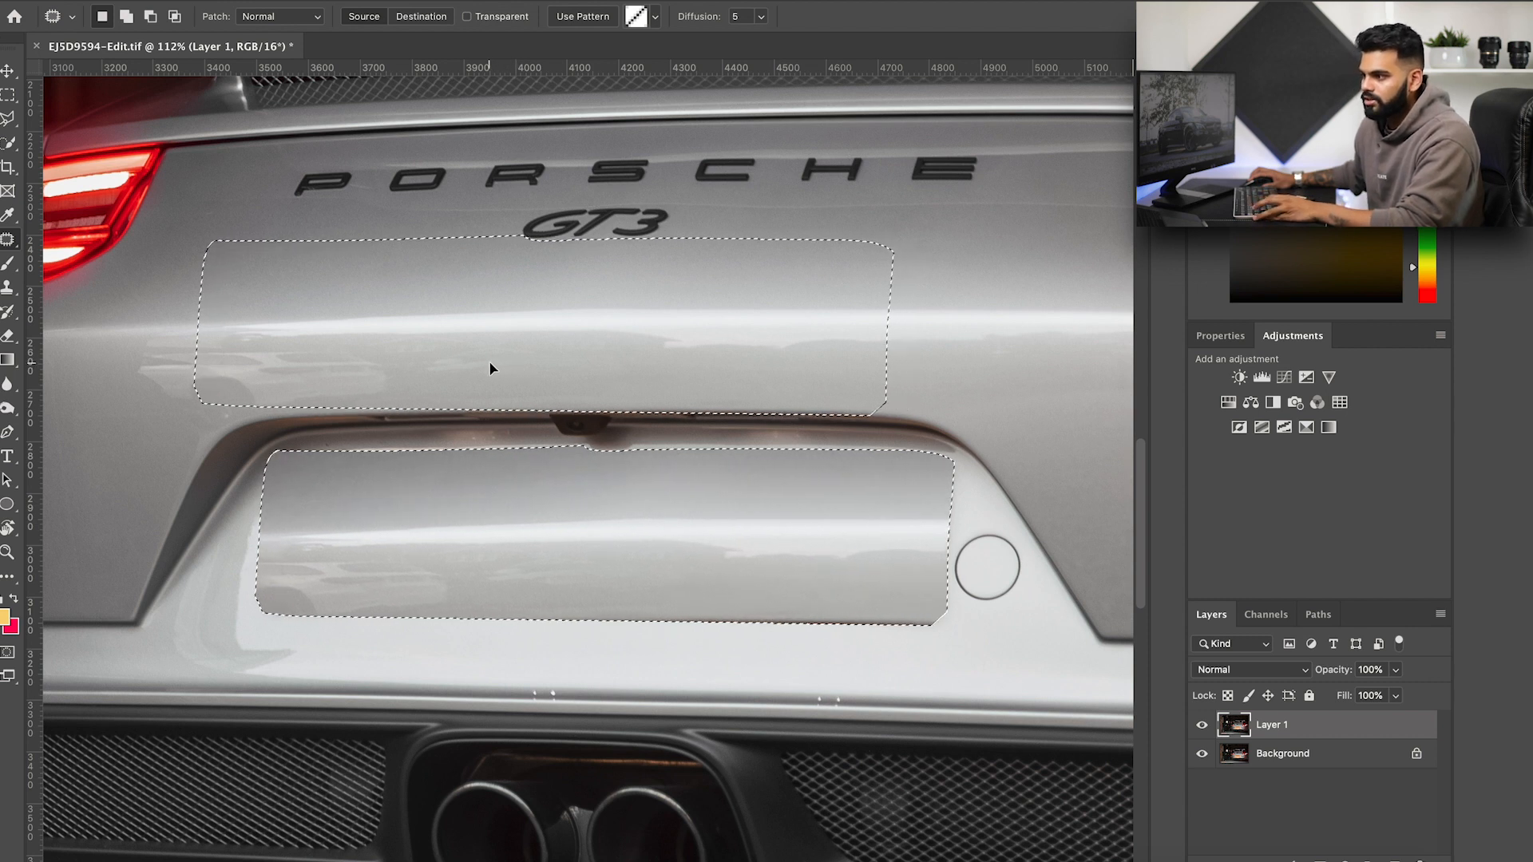
{"action": "left_click_drag", "start_coordinate": [490, 368], "coordinate": [492, 367]}
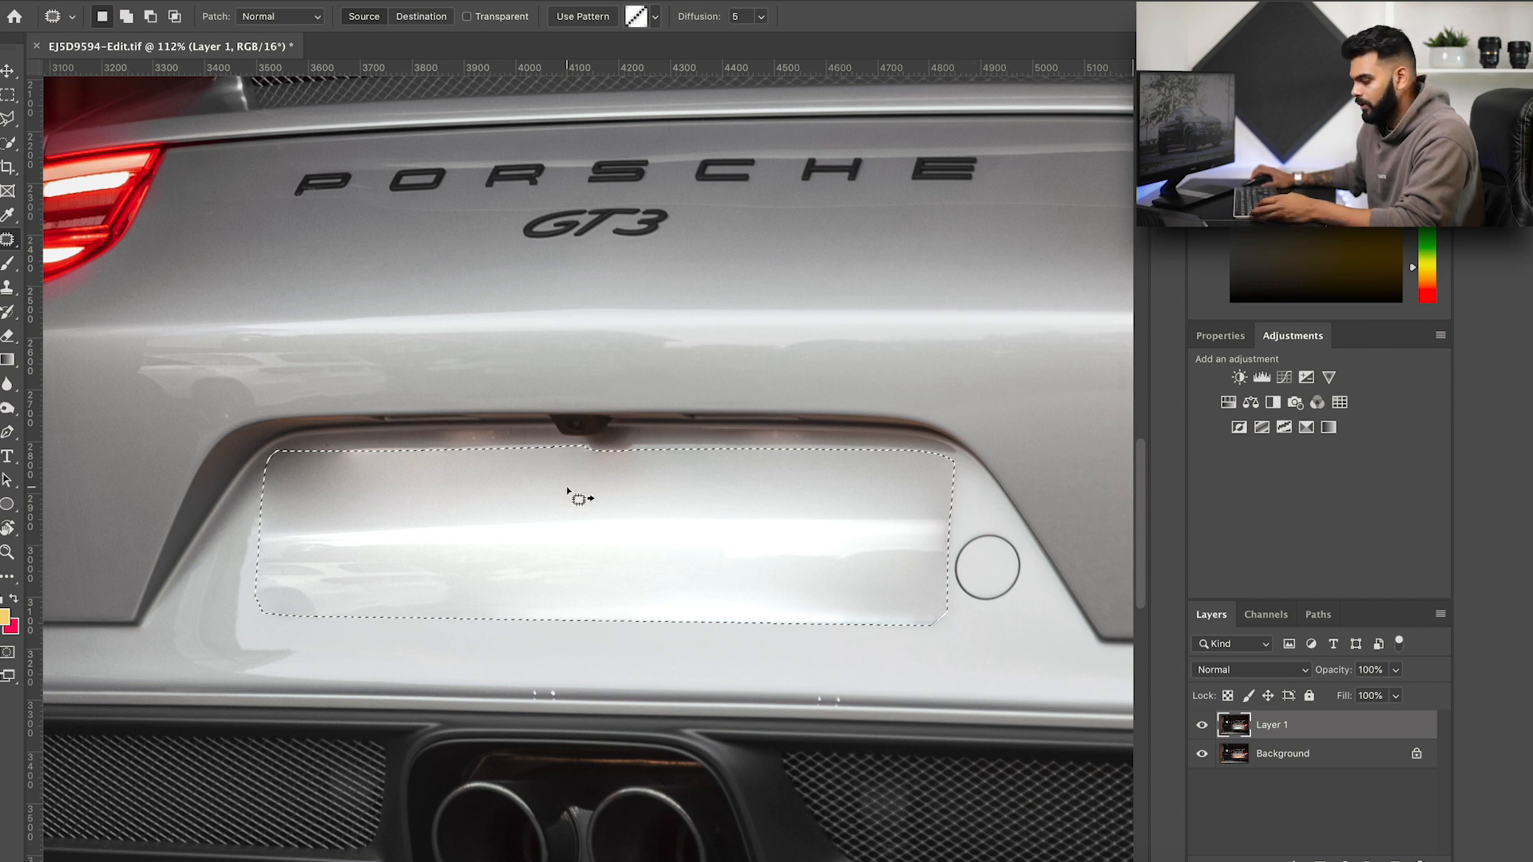
{"action": "key", "text": "ctrl+d"}
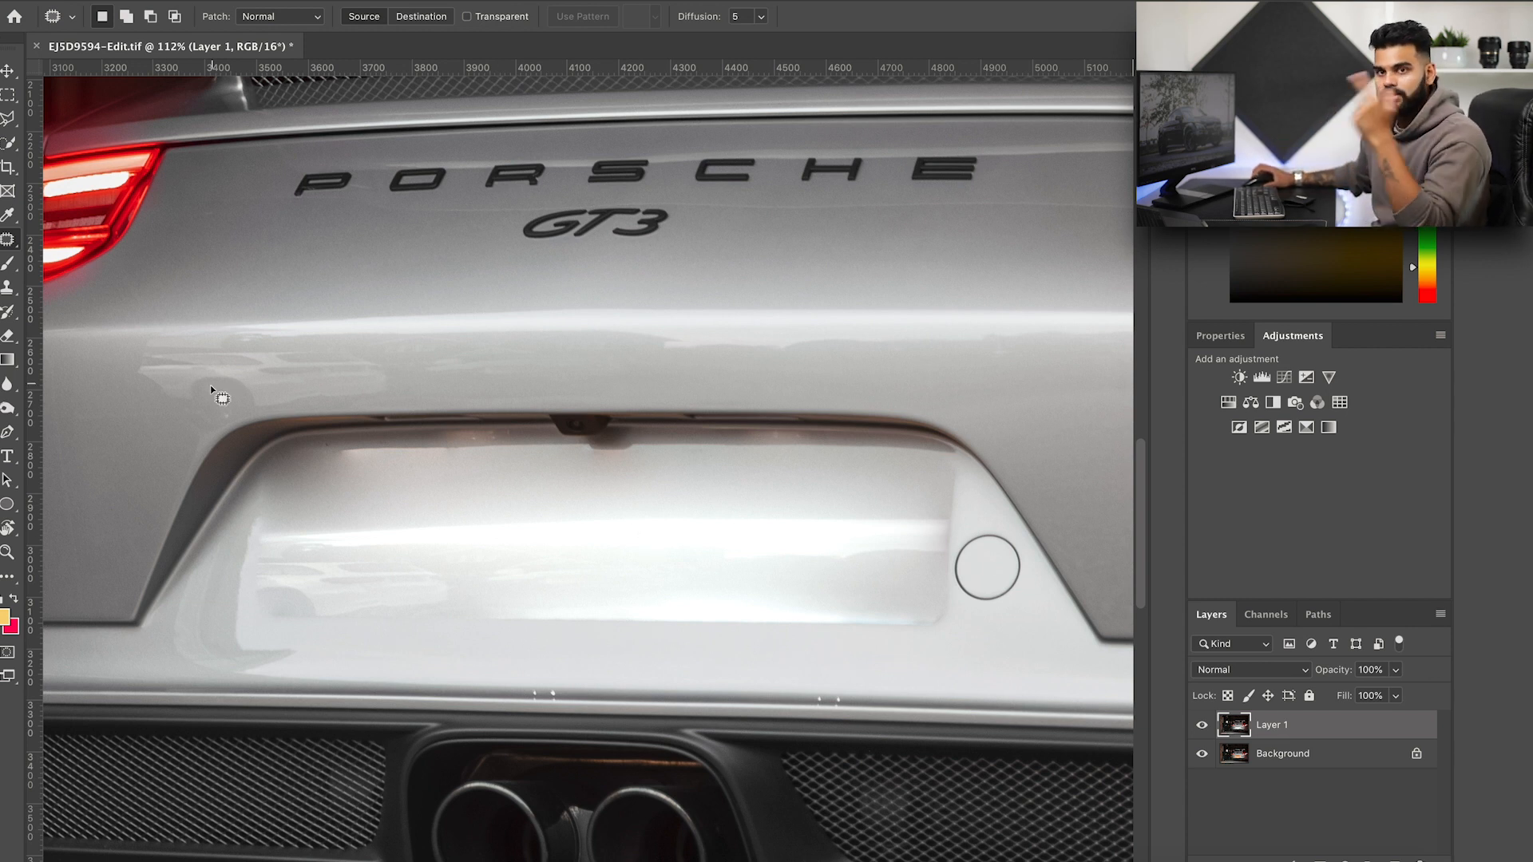
Step: Blend the lower edge and corner of the patched plate area into the clean bumper paint with the Clone Stamp
{"action": "left_click", "coordinate": [8, 291]}
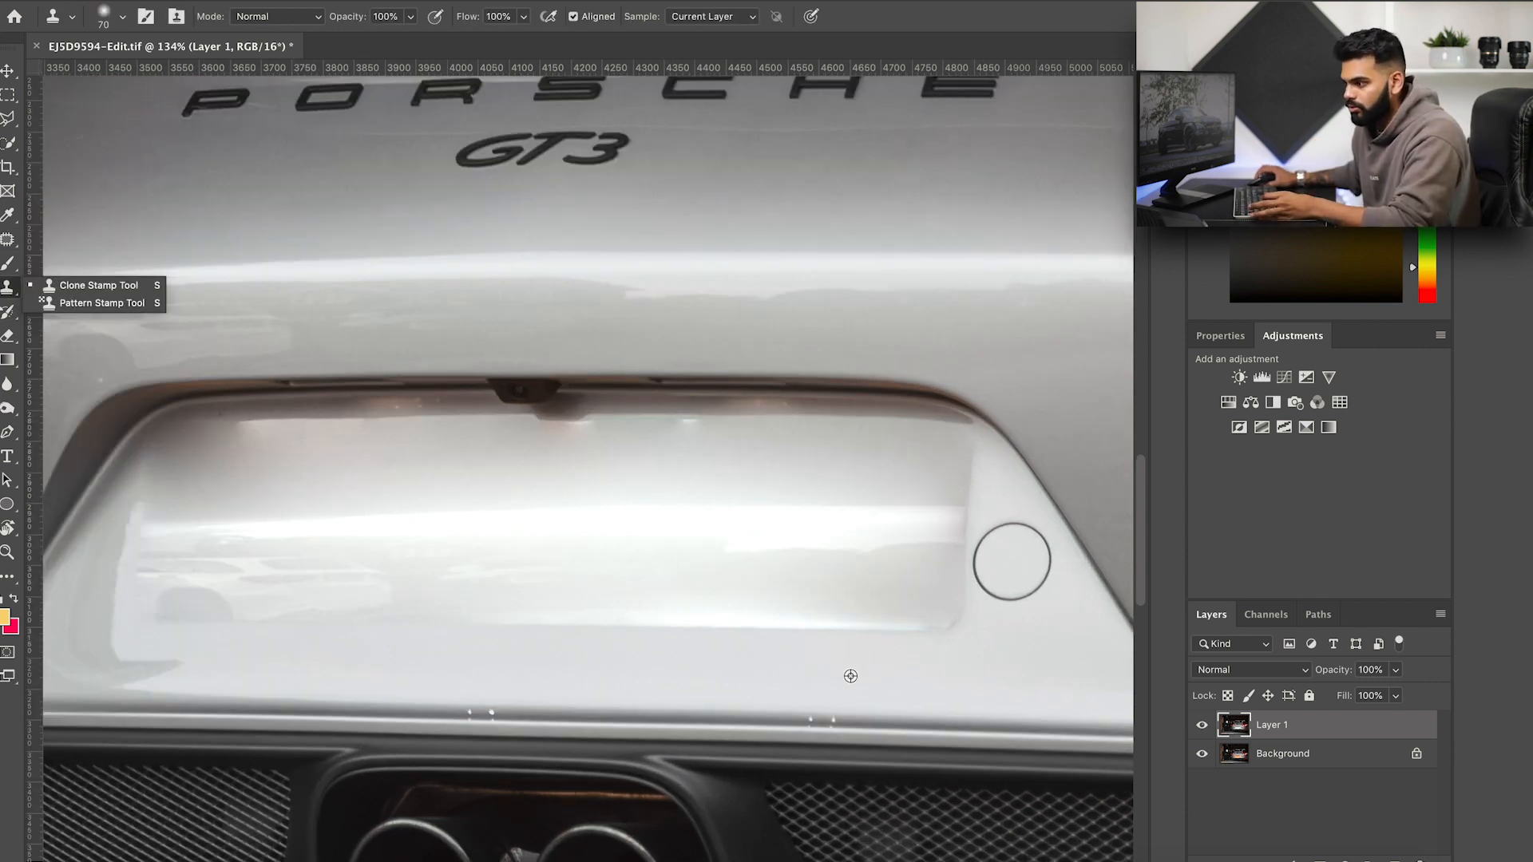
{"action": "left_click", "coordinate": [849, 677], "text": "alt"}
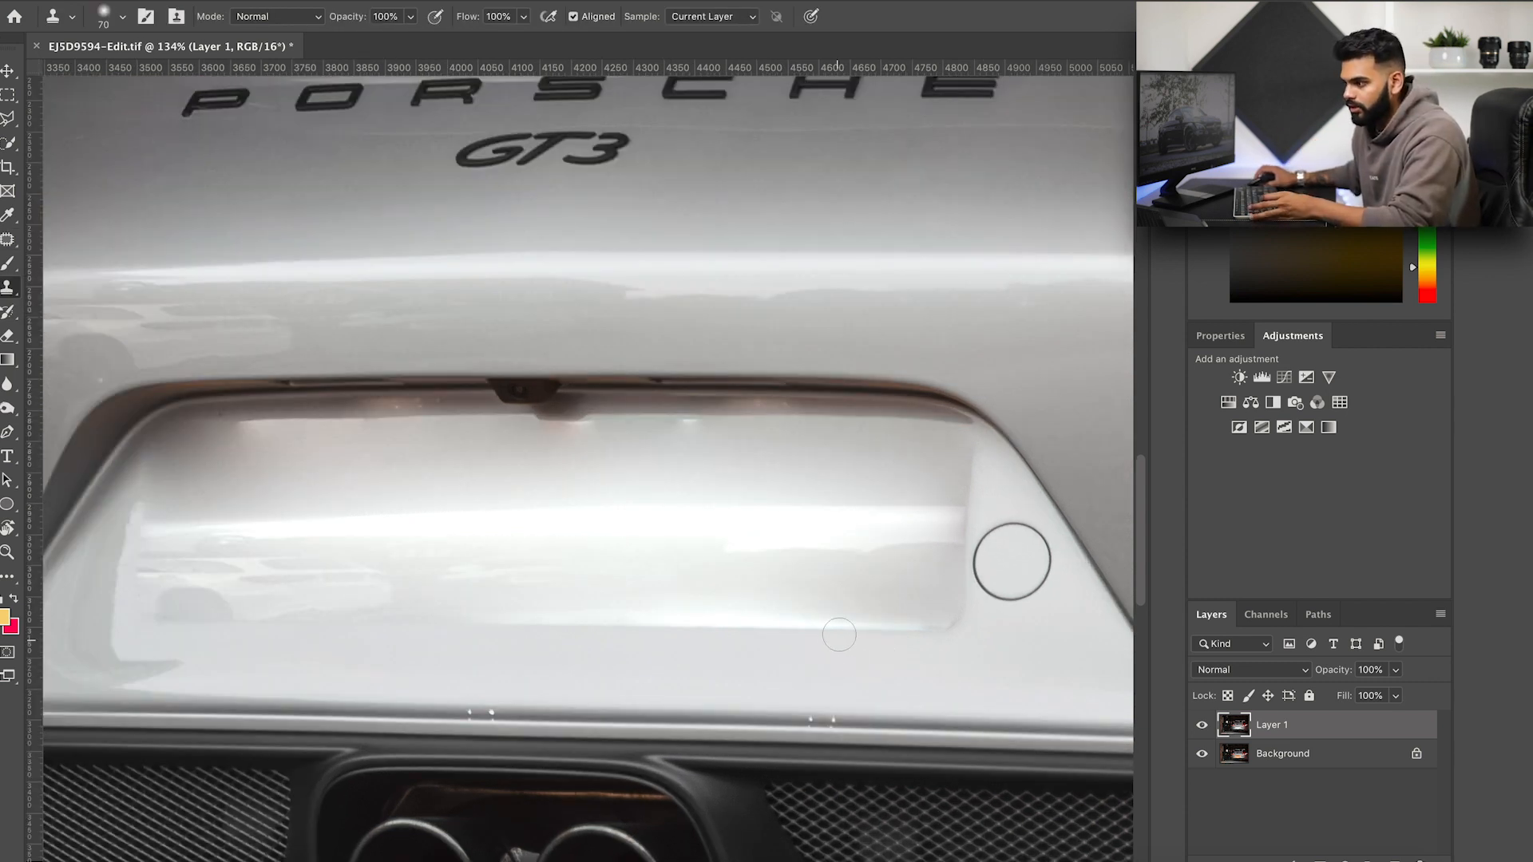
{"action": "mouse_move", "coordinate": [859, 629]}
{"action": "left_mouse_down"}
{"action": "mouse_move", "coordinate": [941, 626]}
{"action": "mouse_move", "coordinate": [944, 611]}
{"action": "left_mouse_up"}
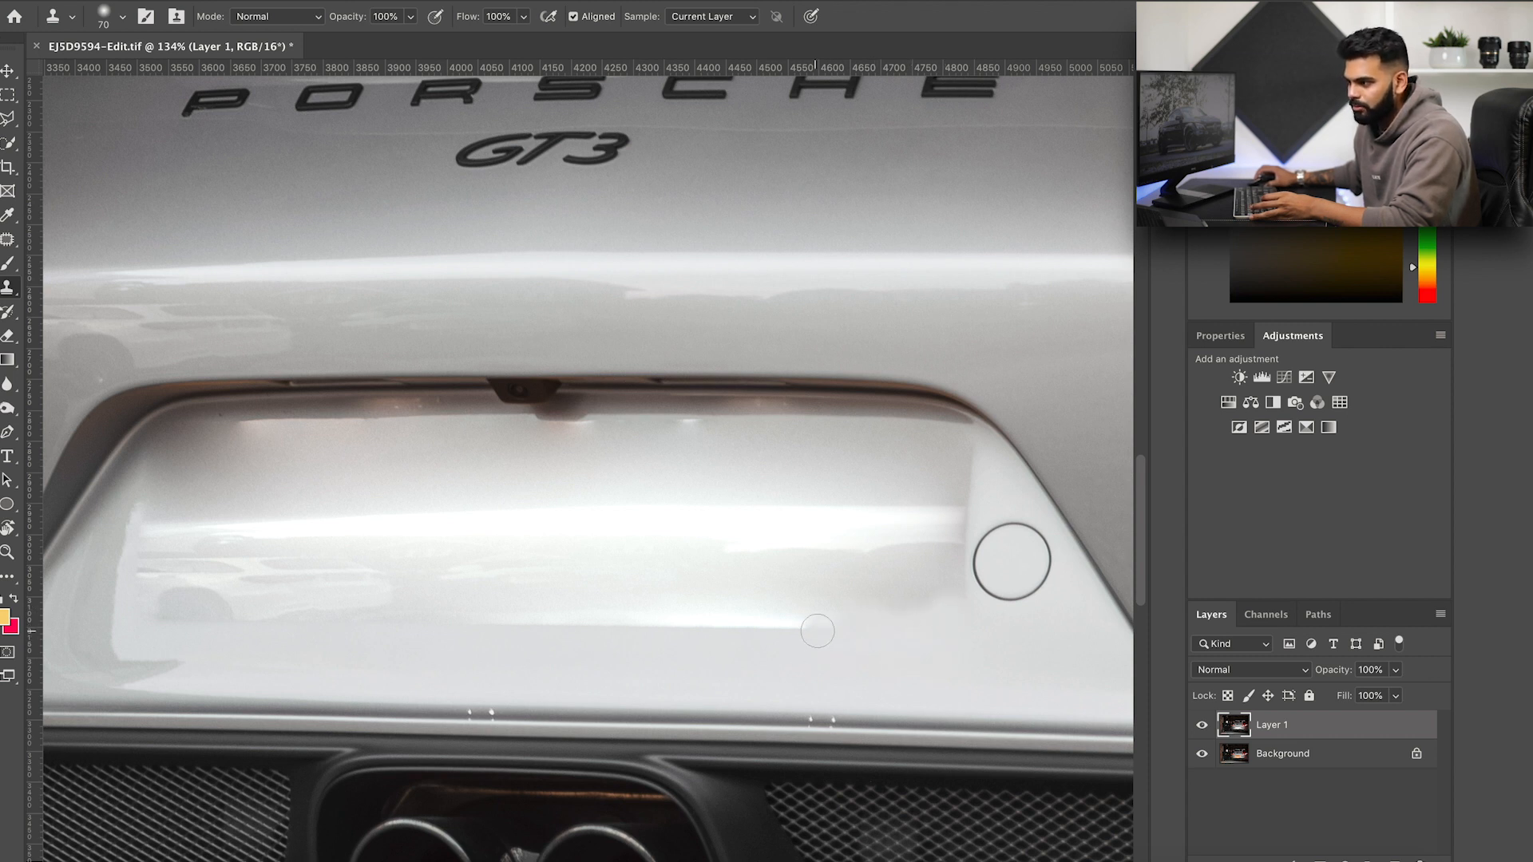
{"action": "left_click_drag", "start_coordinate": [817, 631], "coordinate": [471, 631]}
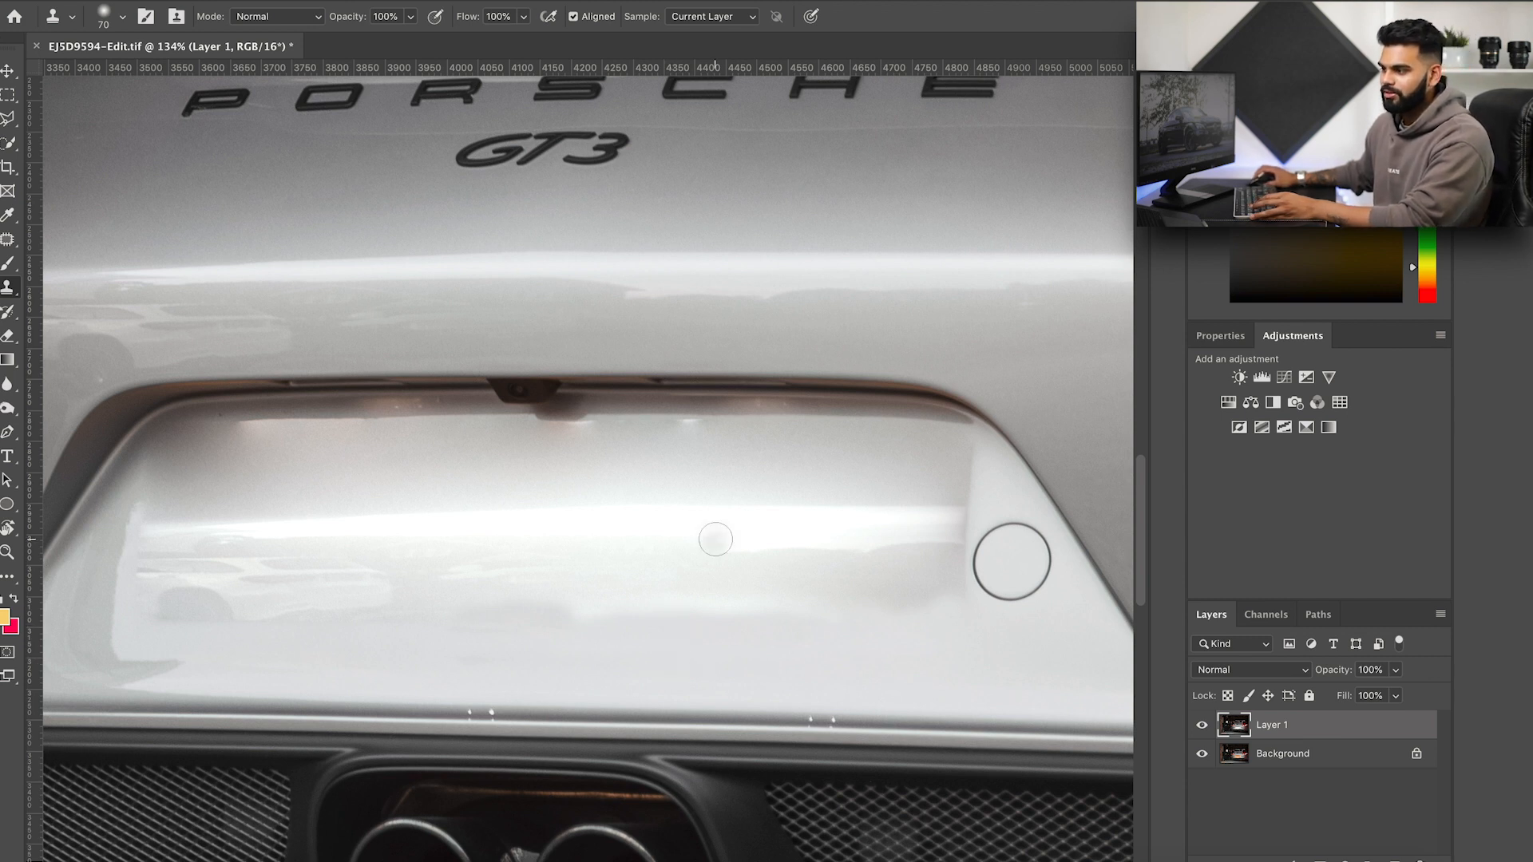
{"action": "left_click", "coordinate": [721, 540], "text": "alt"}
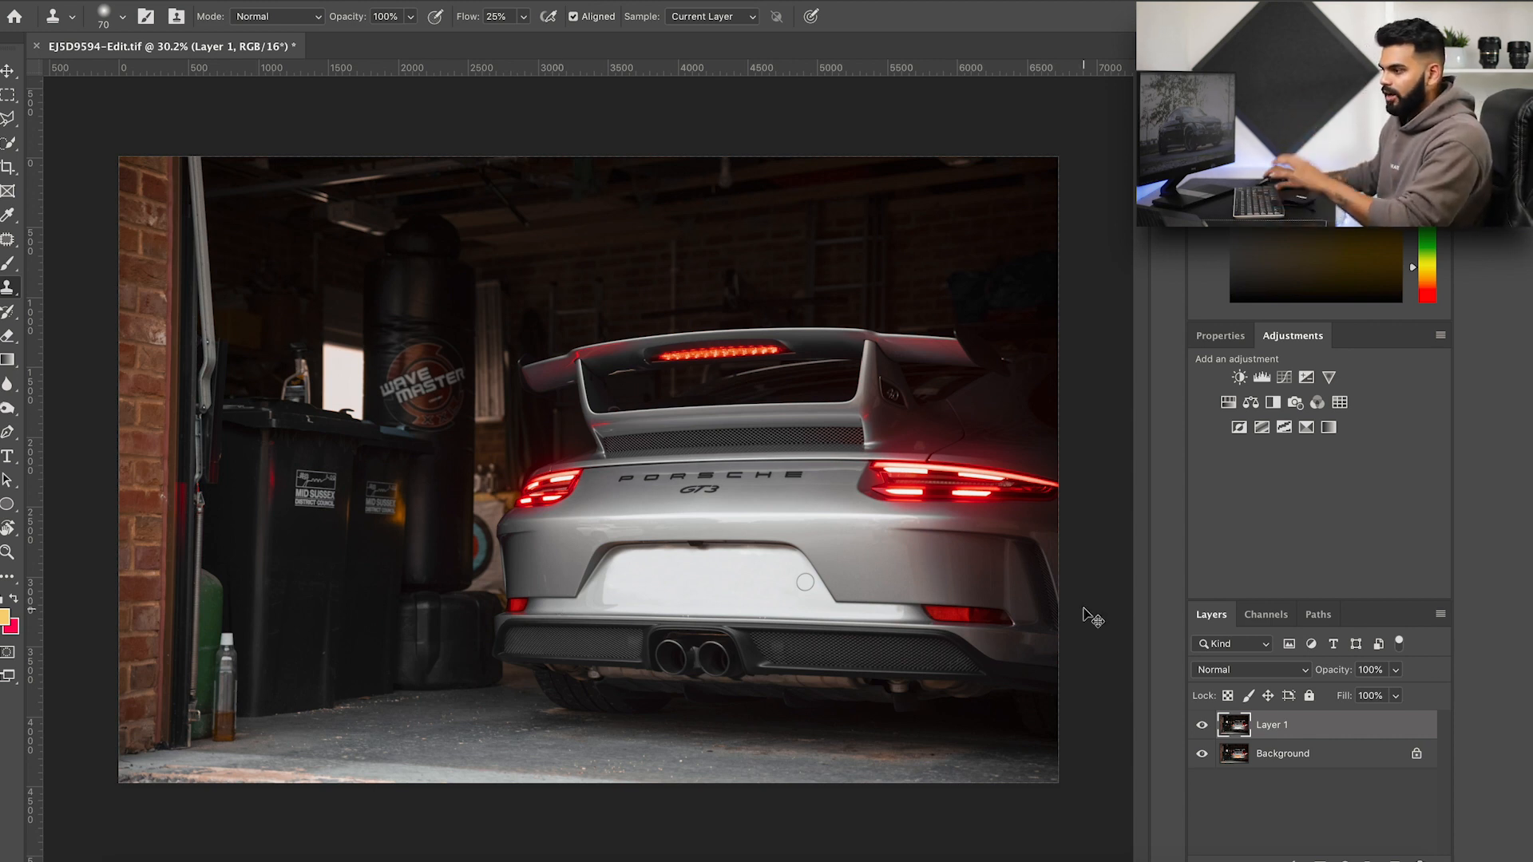
Step: Compare the plate retouch with the original by toggling the retouched layer's visibility, and rename that layer No Reg
{"action": "key", "text": "v"}
{"action": "left_click", "coordinate": [1202, 726]}
{"action": "left_click", "coordinate": [1203, 725]}
{"action": "left_click", "coordinate": [1202, 726]}
{"action": "left_click", "coordinate": [1202, 725]}
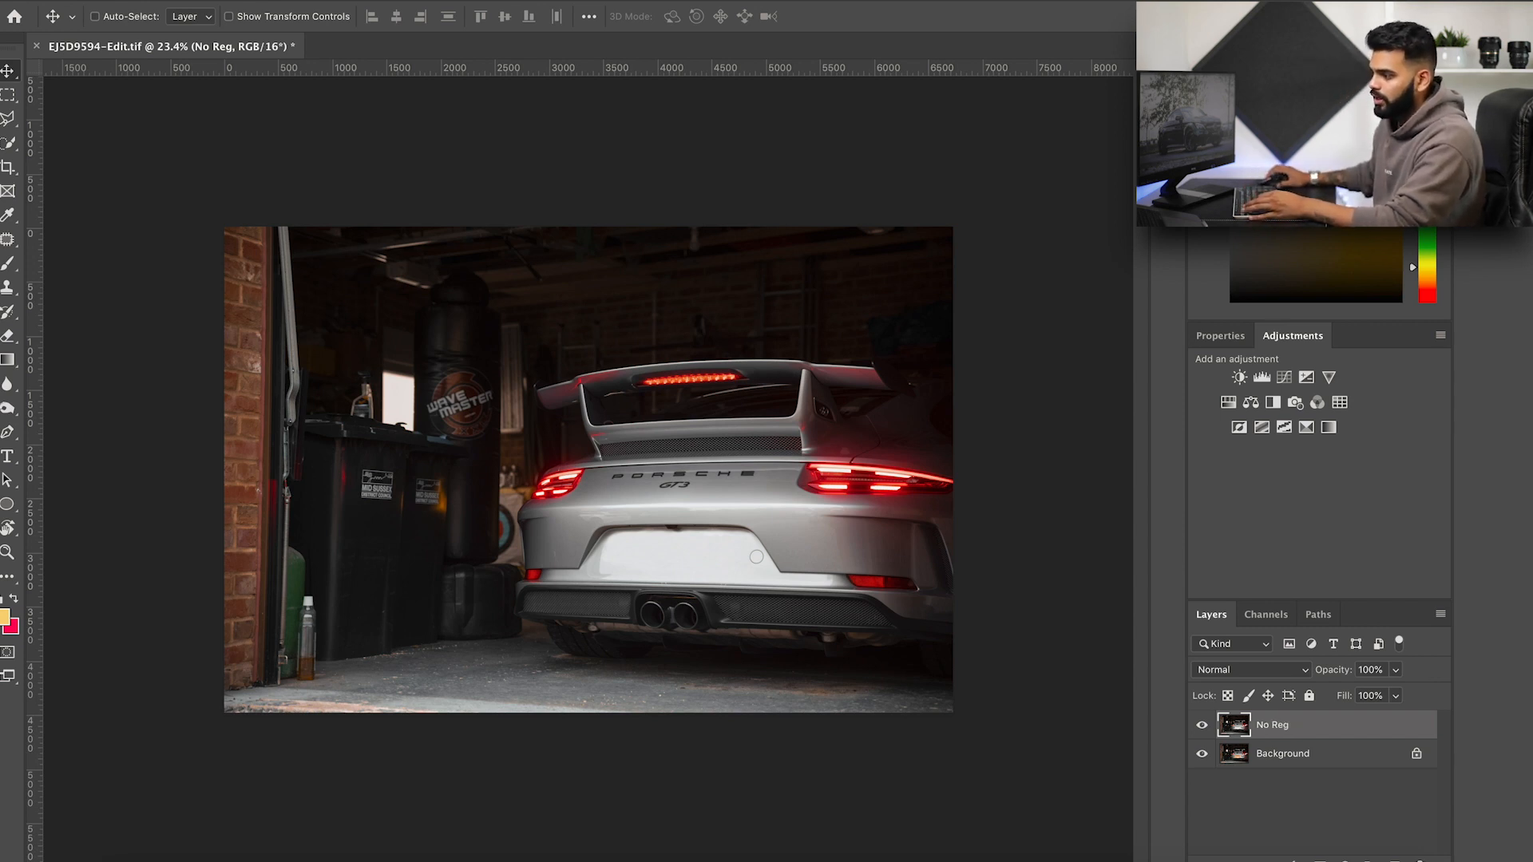
Step: Add an empty layer above No Reg and sample the dark colour of the bins for the Brush tool
{"action": "key", "text": "ctrl+shift+alt+n"}
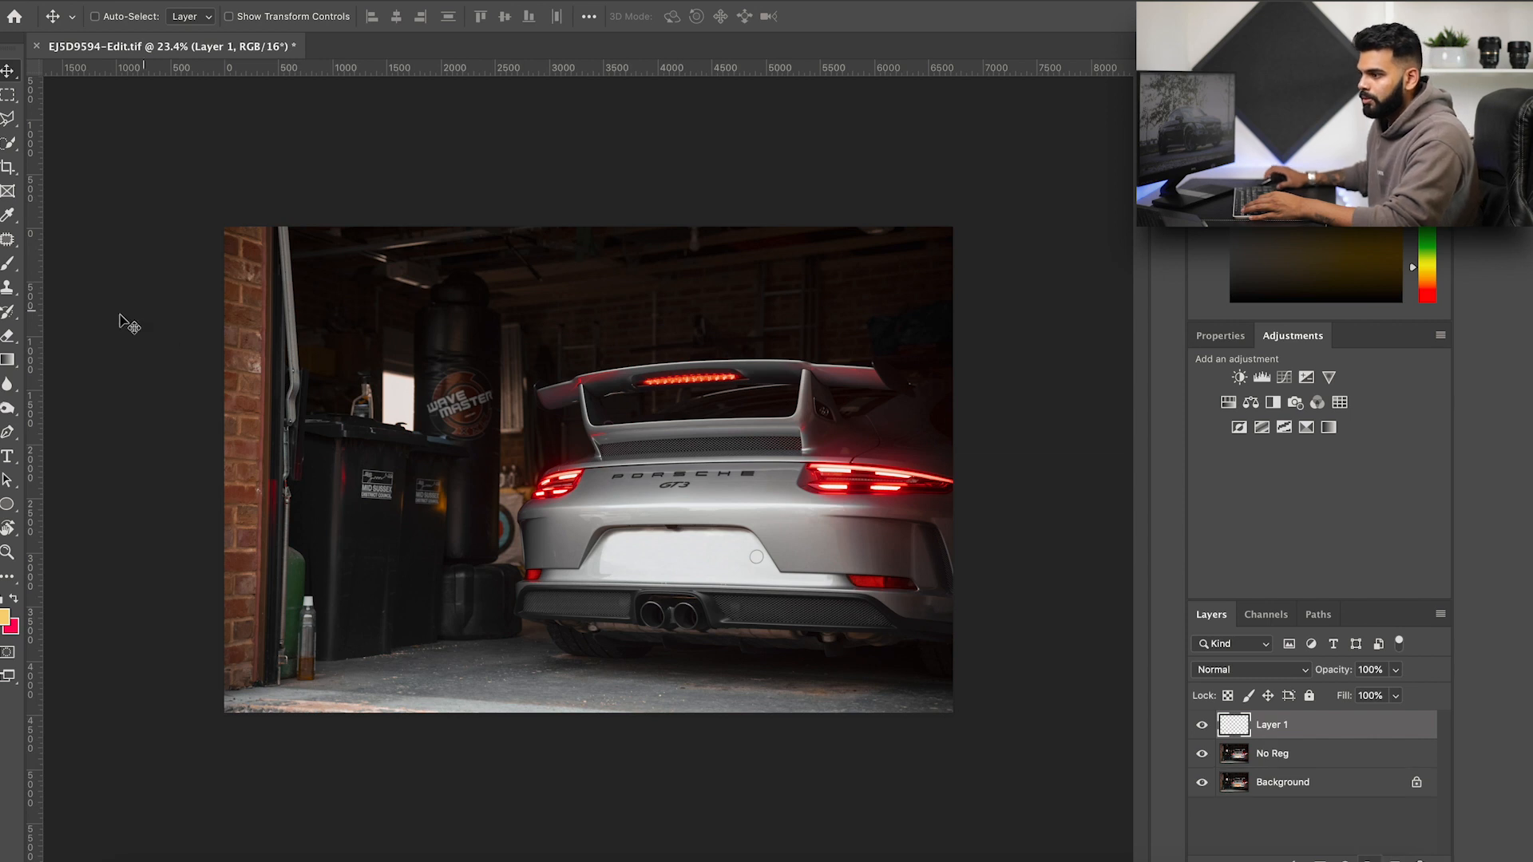
{"action": "key", "text": "b"}
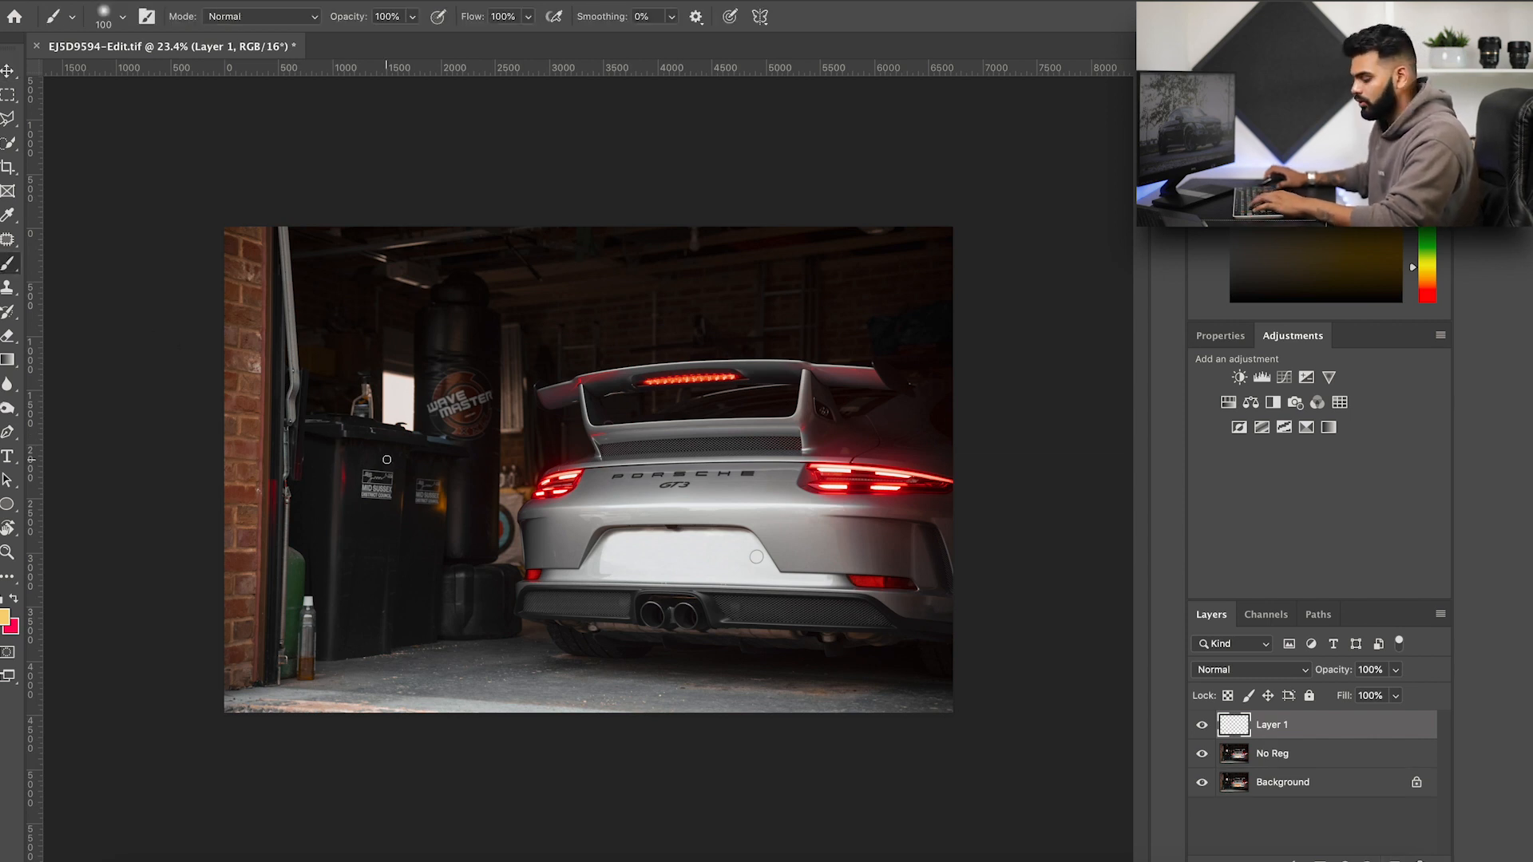
{"action": "left_click", "coordinate": [387, 457], "text": "alt"}
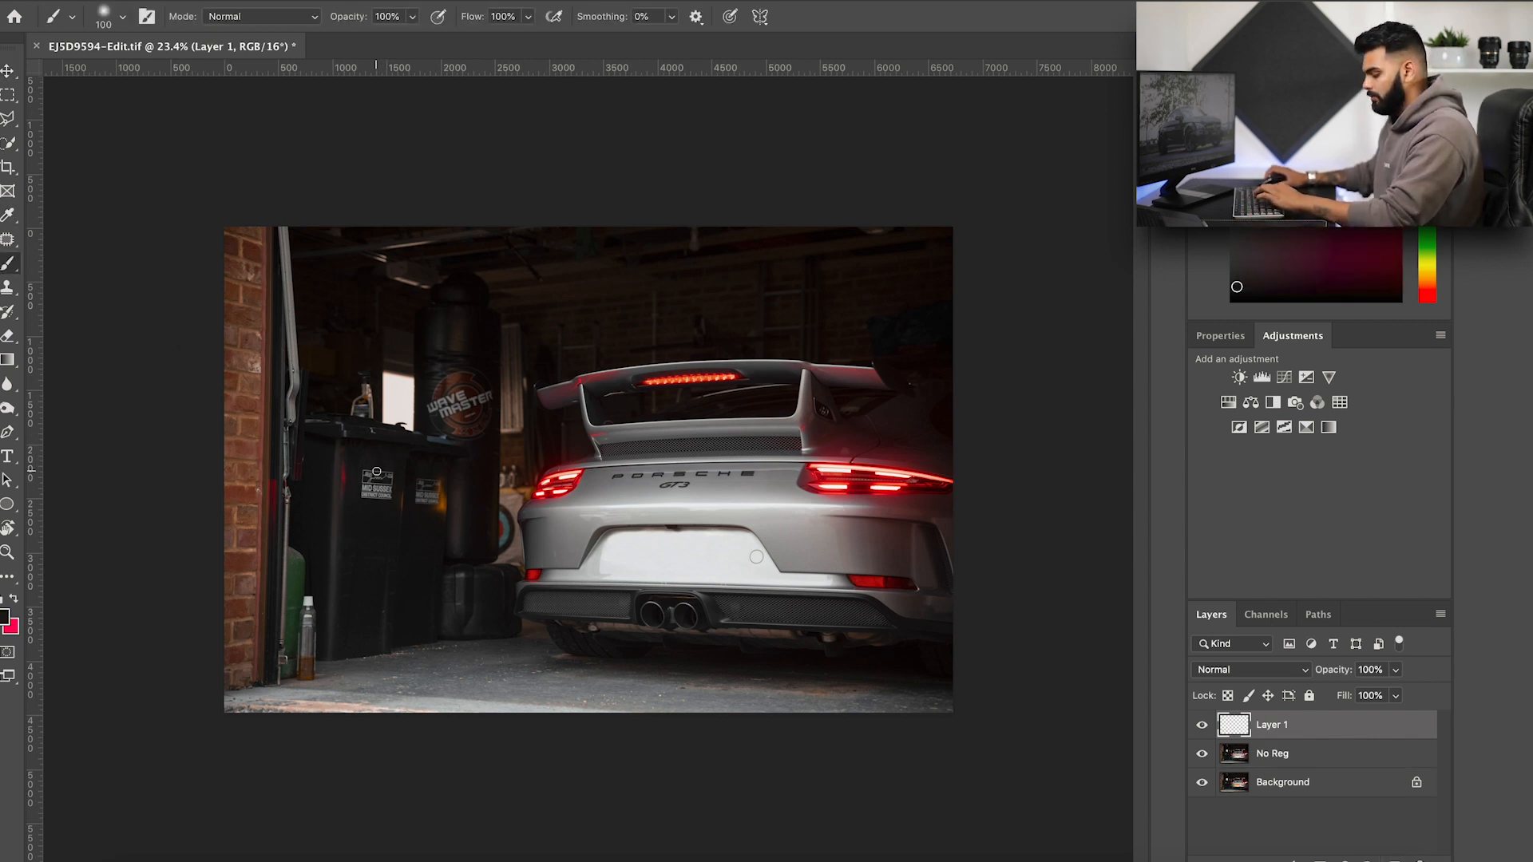
Step: Enlarge the brush to 2900 and paint the sampled dark colour over the bins and punch bag
{"action": "key", "text": "bracketright"}
{"action": "key", "text": "bracketright"}
{"action": "key", "text": "bracketright"}
{"action": "key", "text": "bracketright"}
{"action": "key", "text": "bracketright"}
{"action": "key", "text": "bracketright"}
{"action": "key", "text": "bracketright"}
{"action": "key", "text": "bracketright"}
{"action": "key", "text": "bracketright"}
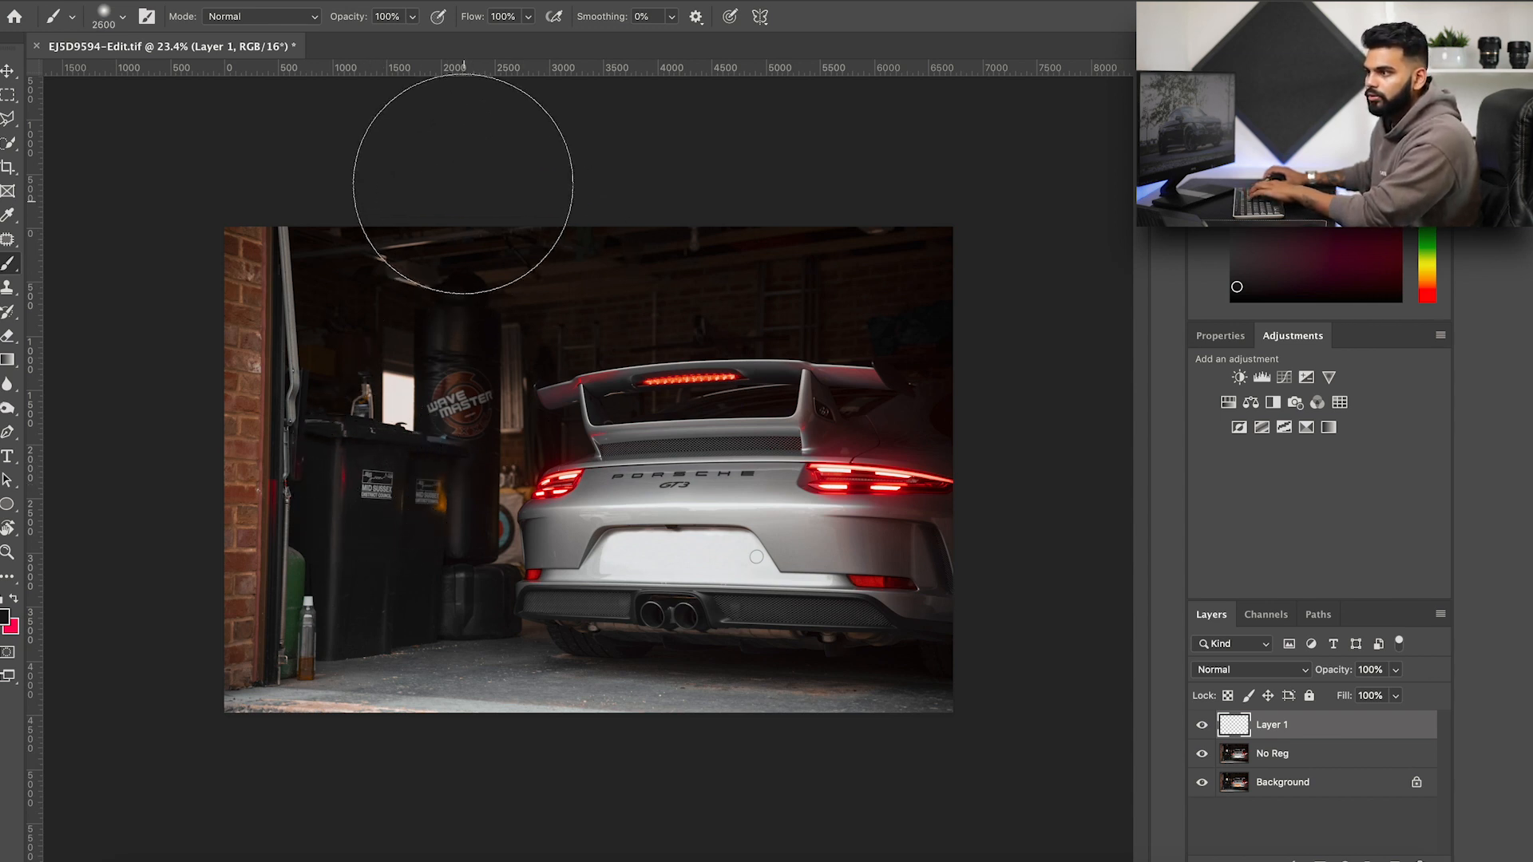
{"action": "key", "text": "bracketright"}
{"action": "key", "text": "bracketright"}
{"action": "left_click_drag", "start_coordinate": [428, 428], "coordinate": [445, 352]}
Step: Fill the new layer with the sampled dark colour, add a layer mask to it and set its opacity to 68%
{"action": "key", "text": "alt+BackSpace"}
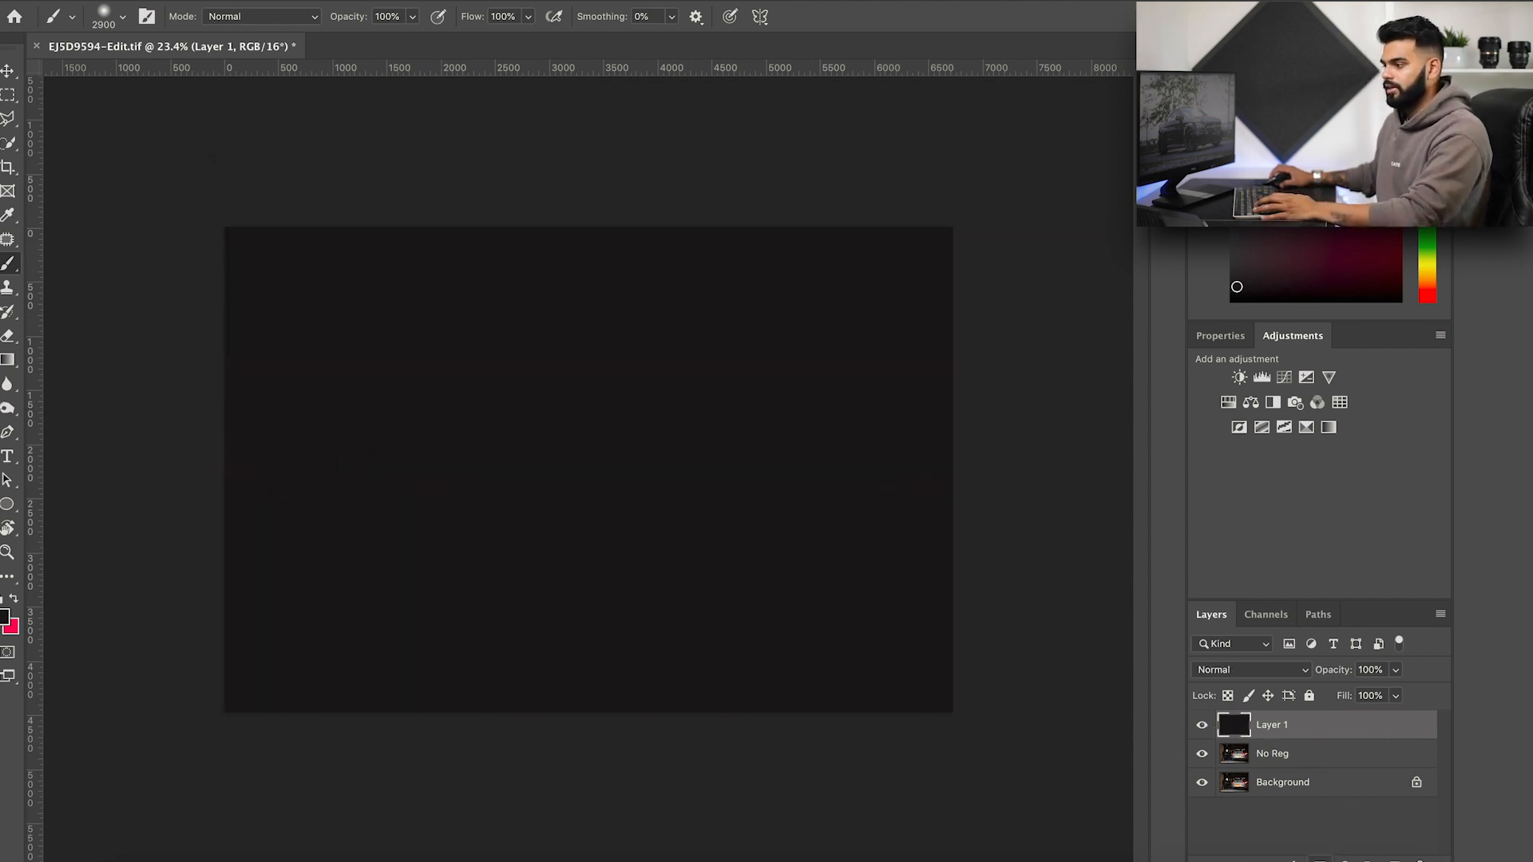
{"action": "left_click", "coordinate": [1319, 859]}
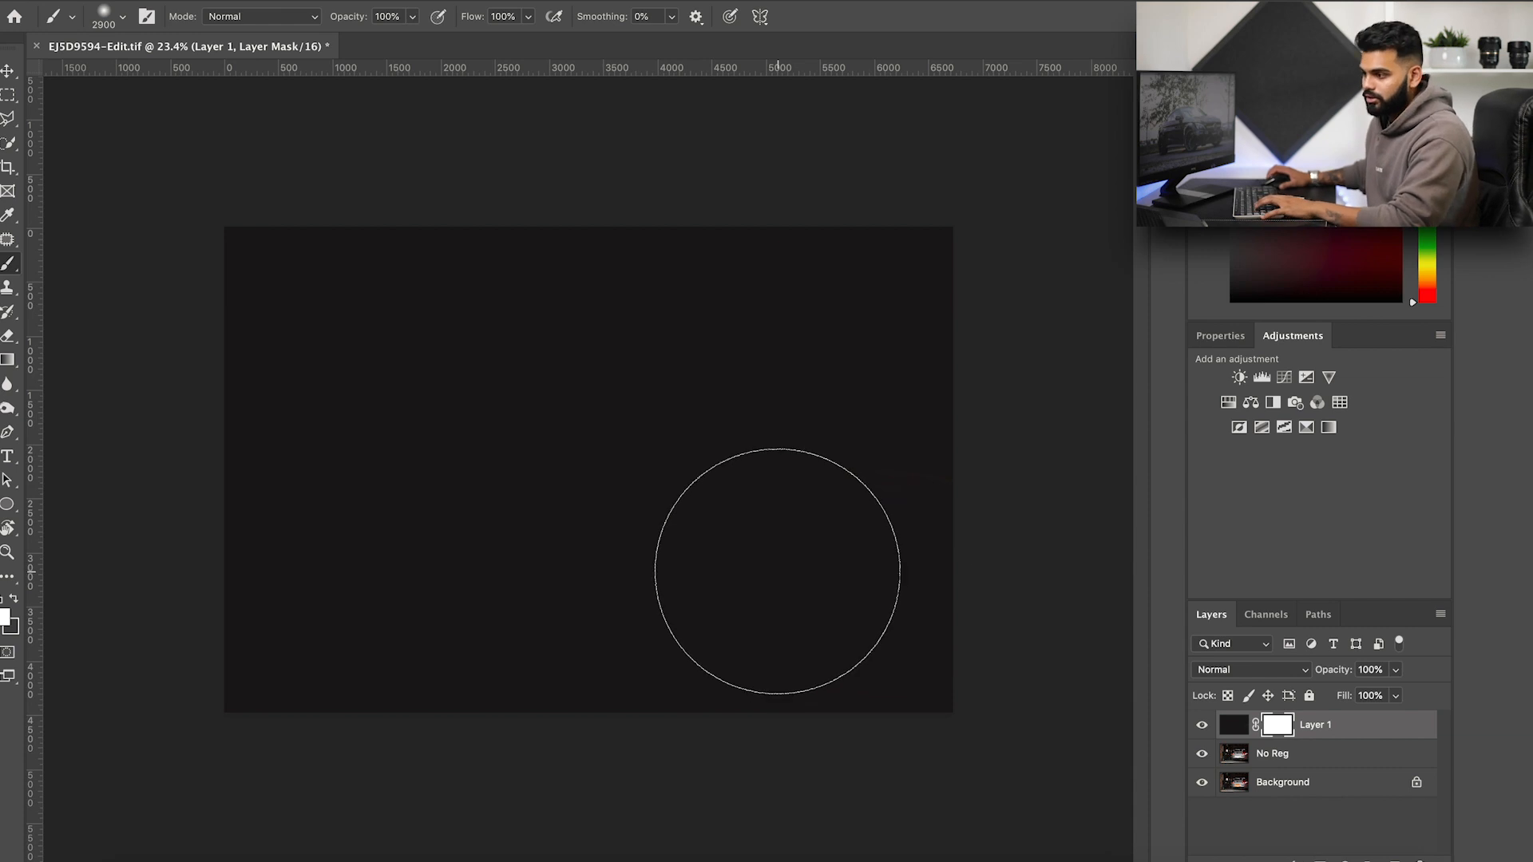
{"action": "key", "text": "Down"}
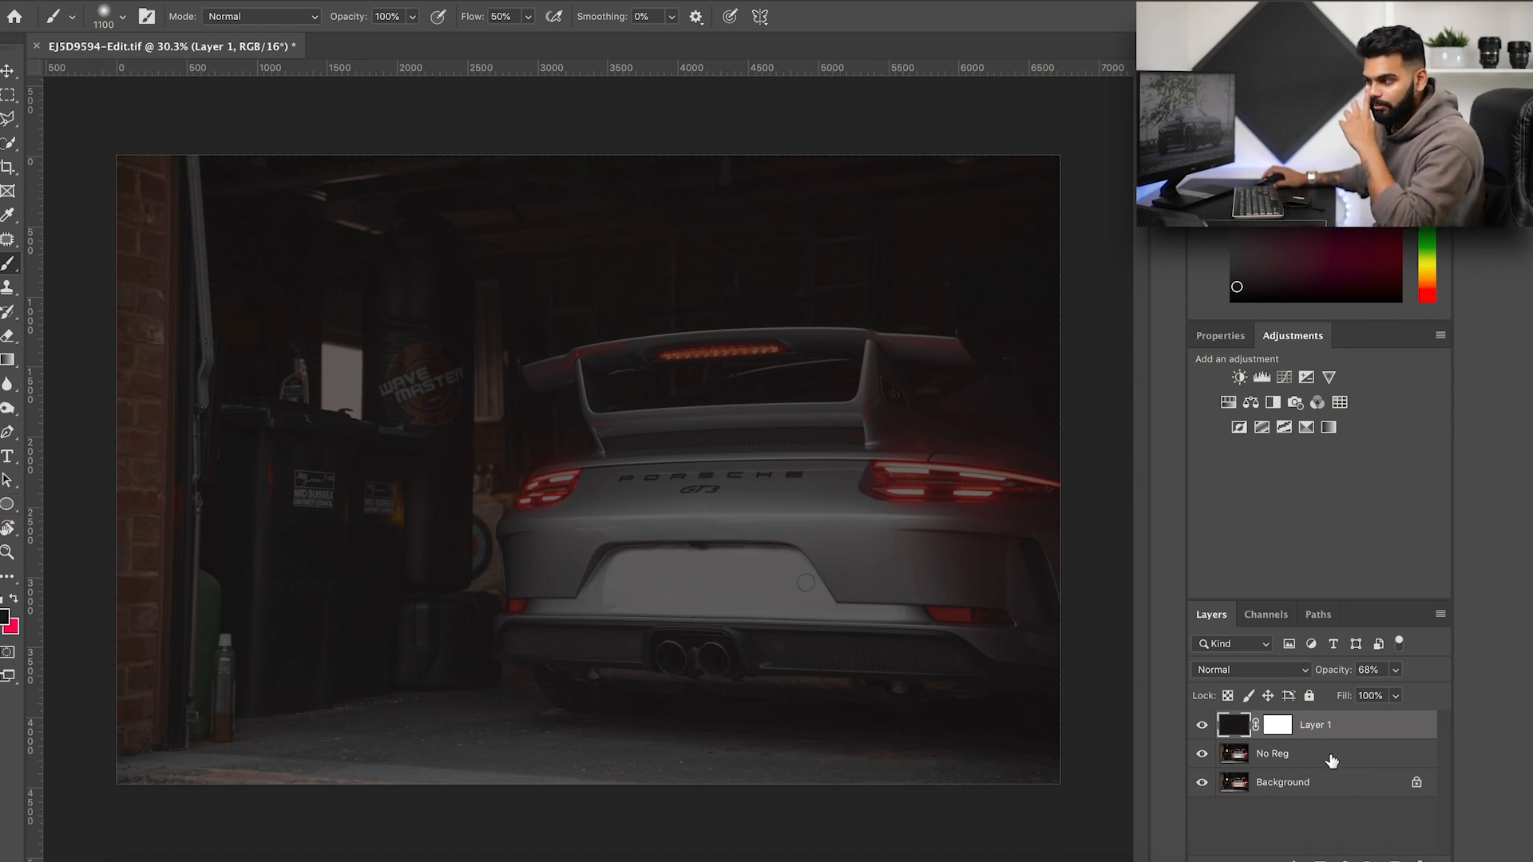
Step: Reveal the car by painting black on the dark layer's mask at 50% flow, and refine the mask around it in white at full layer opacity
{"action": "left_click", "coordinate": [1285, 727]}
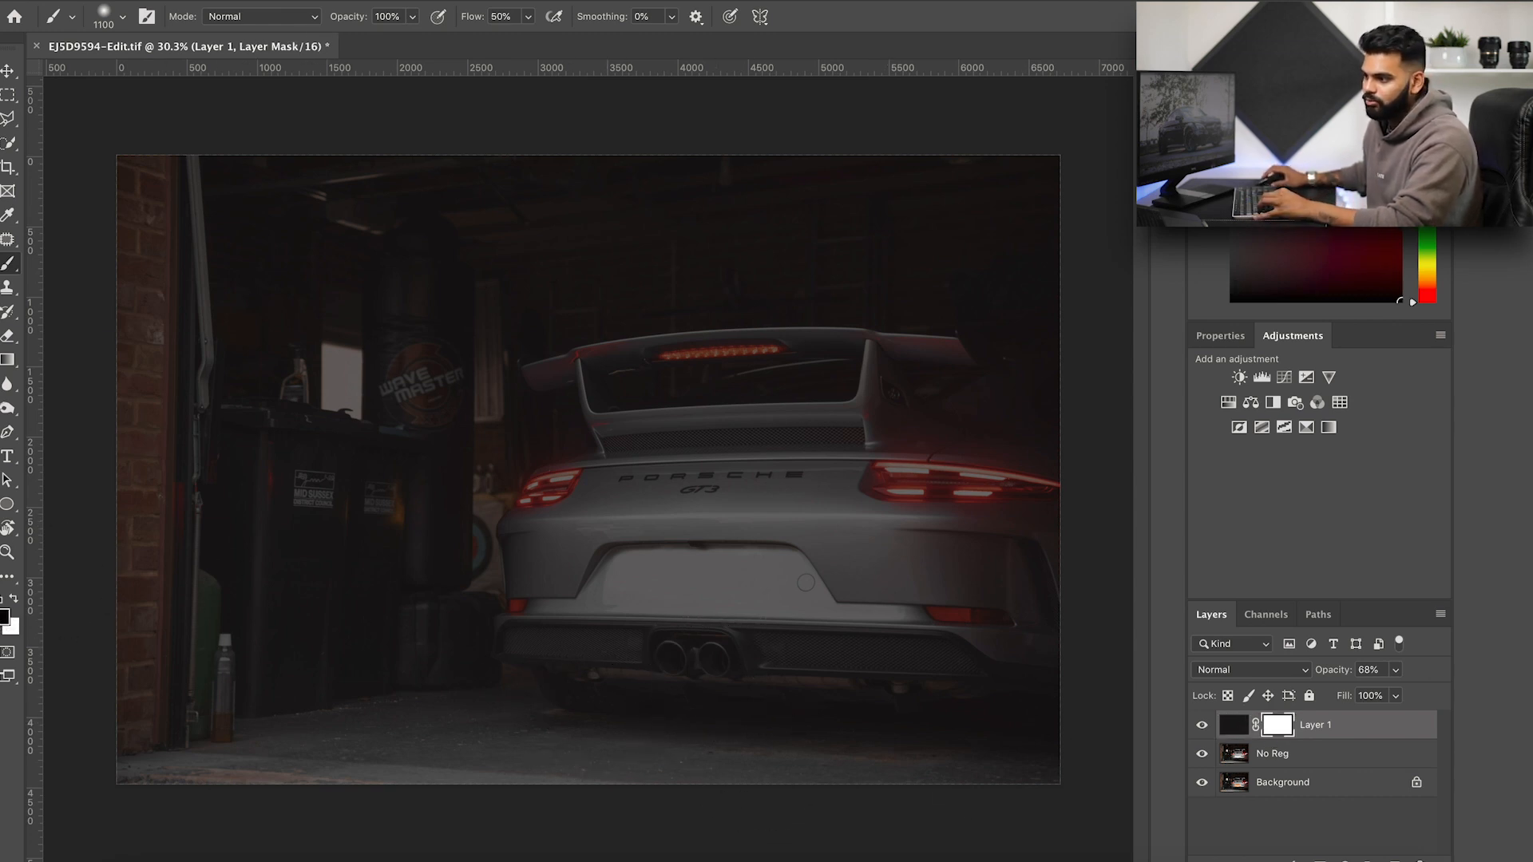
{"action": "mouse_move", "coordinate": [728, 548]}
{"action": "left_mouse_down"}
{"action": "mouse_move", "coordinate": [800, 561]}
{"action": "mouse_move", "coordinate": [751, 530]}
{"action": "mouse_move", "coordinate": [759, 556]}
{"action": "mouse_move", "coordinate": [840, 571]}
{"action": "mouse_move", "coordinate": [813, 591]}
{"action": "mouse_move", "coordinate": [854, 601]}
{"action": "mouse_move", "coordinate": [812, 607]}
{"action": "mouse_move", "coordinate": [866, 618]}
{"action": "left_mouse_up"}
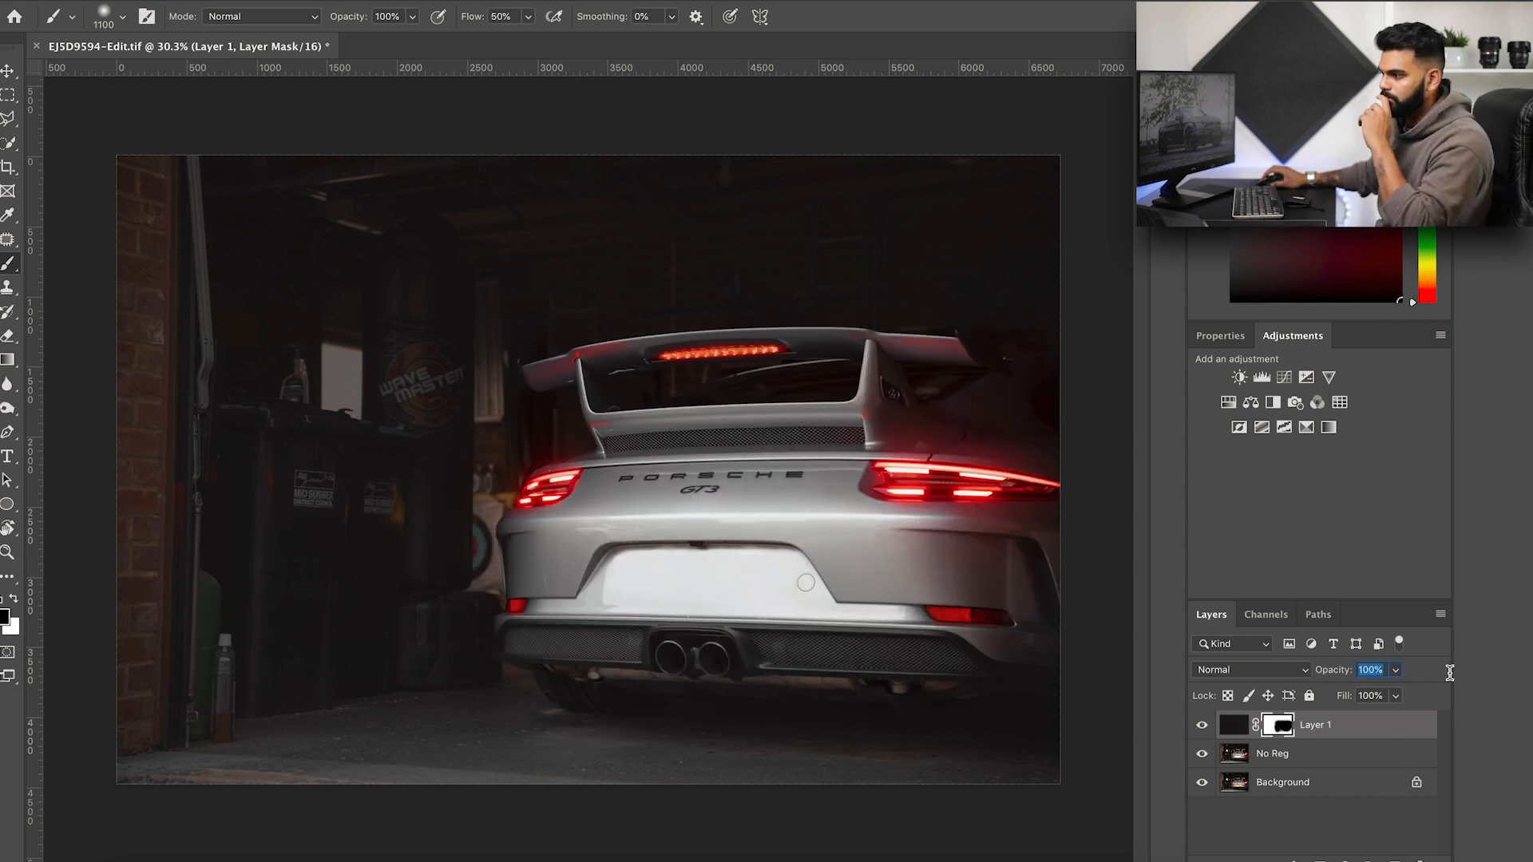
{"action": "left_click_drag", "start_coordinate": [1448, 672], "coordinate": [1432, 675]}
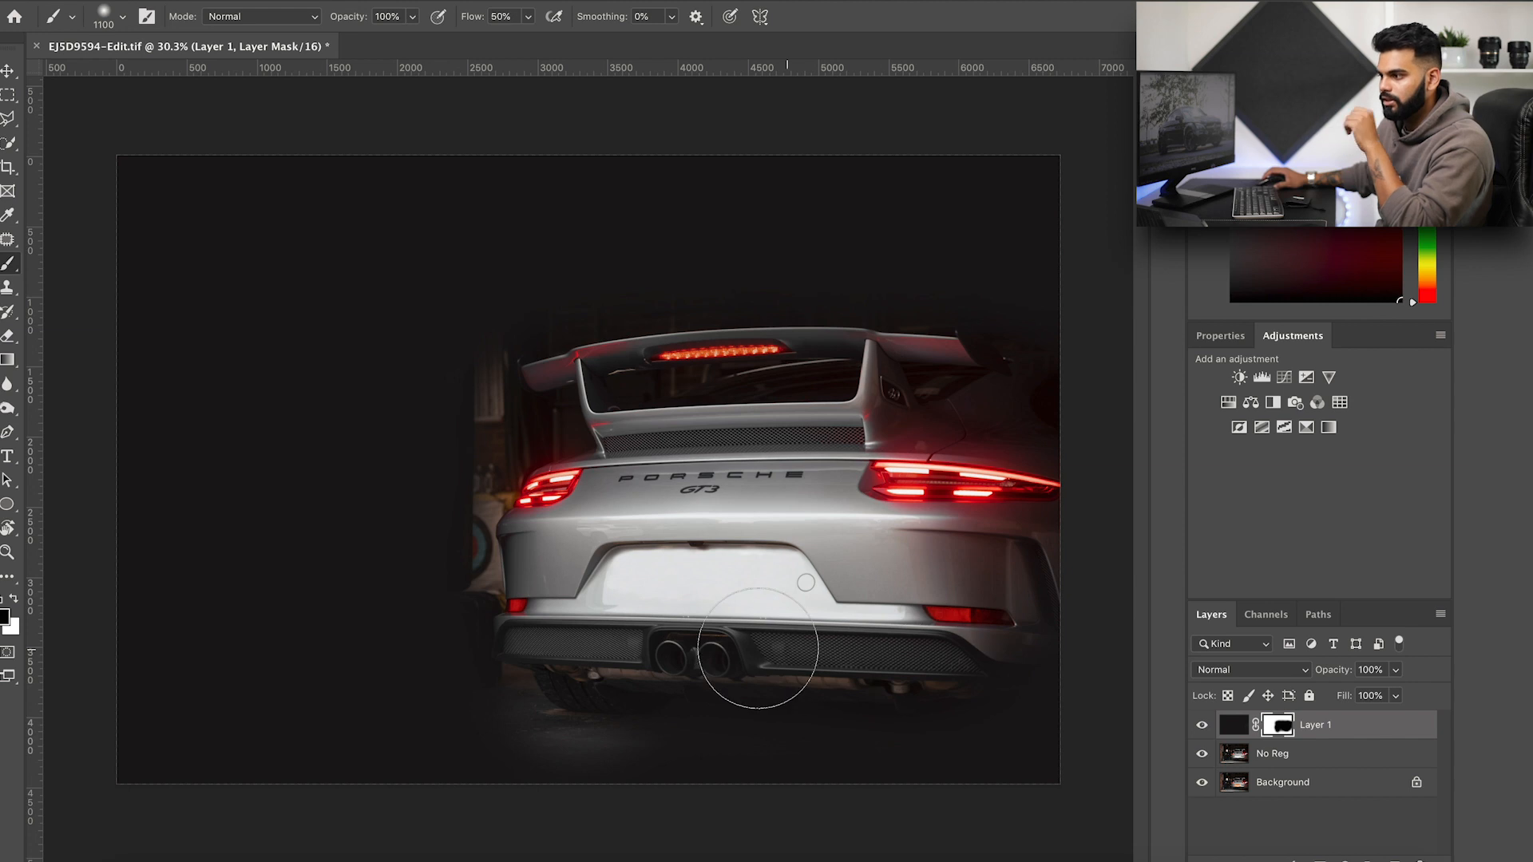
{"action": "key", "text": "x"}
{"action": "mouse_move", "coordinate": [463, 406]}
{"action": "left_mouse_down"}
{"action": "mouse_move", "coordinate": [434, 438]}
{"action": "mouse_move", "coordinate": [438, 616]}
{"action": "mouse_move", "coordinate": [451, 455]}
{"action": "mouse_move", "coordinate": [455, 489]}
{"action": "mouse_move", "coordinate": [417, 585]}
{"action": "mouse_move", "coordinate": [431, 667]}
{"action": "mouse_move", "coordinate": [504, 752]}
{"action": "mouse_move", "coordinate": [491, 729]}
{"action": "mouse_move", "coordinate": [607, 778]}
{"action": "left_mouse_up"}
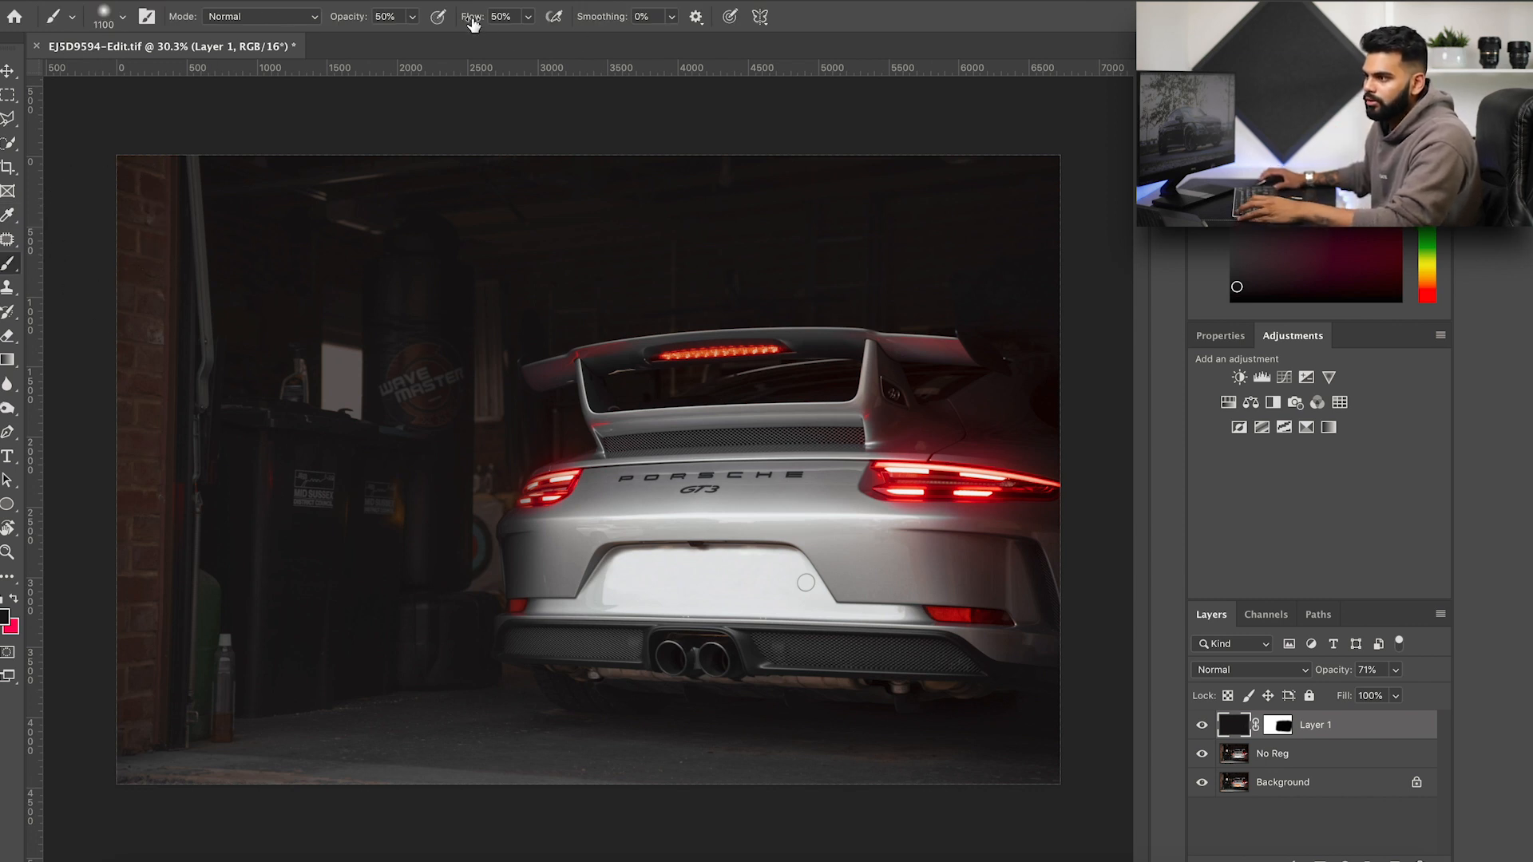
Step: Partly reveal the brick wall and the front edge of the floor on the mask, with the brush at 50% opacity and 19% flow
{"action": "mouse_move", "coordinate": [173, 168]}
{"action": "left_mouse_down"}
{"action": "mouse_move", "coordinate": [86, 250]}
{"action": "mouse_move", "coordinate": [108, 322]}
{"action": "mouse_move", "coordinate": [109, 356]}
{"action": "mouse_move", "coordinate": [91, 359]}
{"action": "mouse_move", "coordinate": [120, 600]}
{"action": "mouse_move", "coordinate": [117, 830]}
{"action": "left_mouse_up"}
{"action": "key", "text": "super+z"}
{"action": "mouse_move", "coordinate": [651, 826]}
{"action": "left_mouse_down"}
{"action": "mouse_move", "coordinate": [684, 793]}
{"action": "mouse_move", "coordinate": [599, 793]}
{"action": "mouse_move", "coordinate": [506, 759]}
{"action": "mouse_move", "coordinate": [597, 788]}
{"action": "left_mouse_up"}
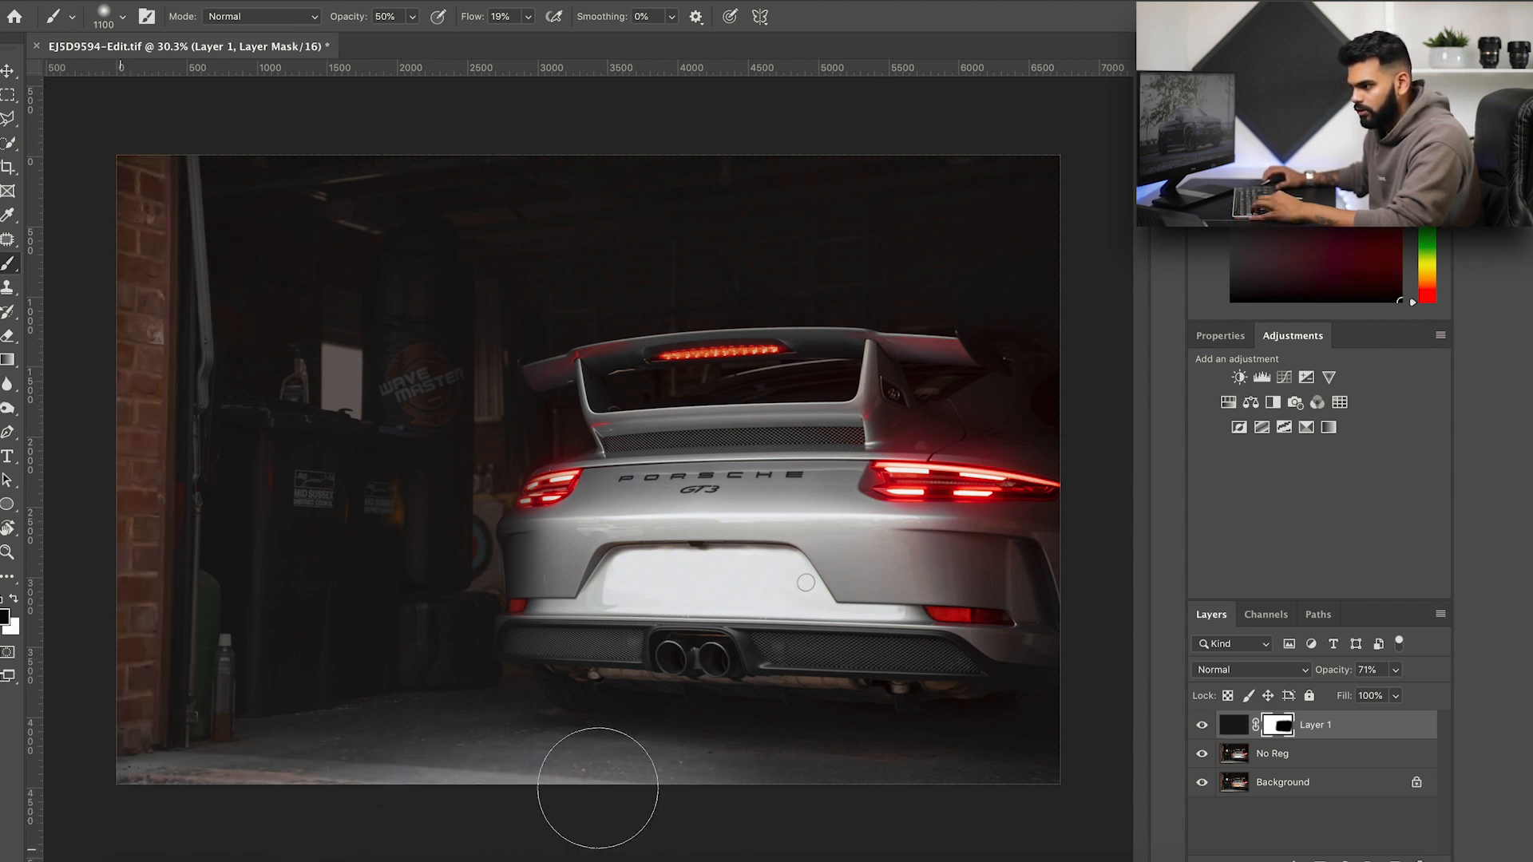
Step: Set the dark layer's opacity to 100% and softly reveal the garage floor and the car's left edge on its mask
{"action": "left_click_drag", "start_coordinate": [1333, 670], "coordinate": [1442, 671]}
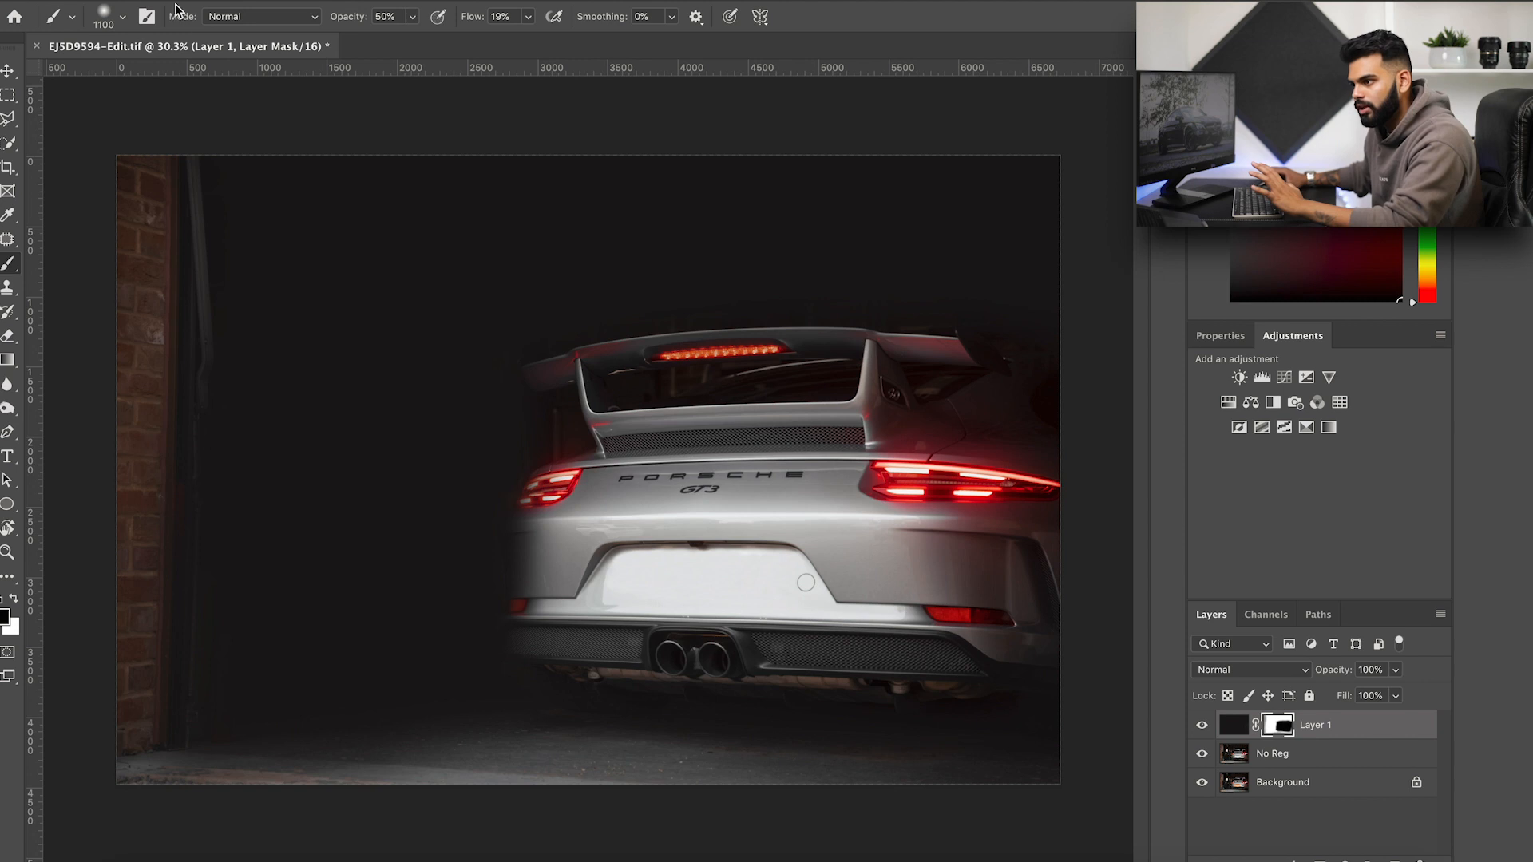
{"action": "mouse_move", "coordinate": [264, 766]}
{"action": "left_mouse_down"}
{"action": "mouse_move", "coordinate": [138, 774]}
{"action": "mouse_move", "coordinate": [719, 670]}
{"action": "left_mouse_up"}
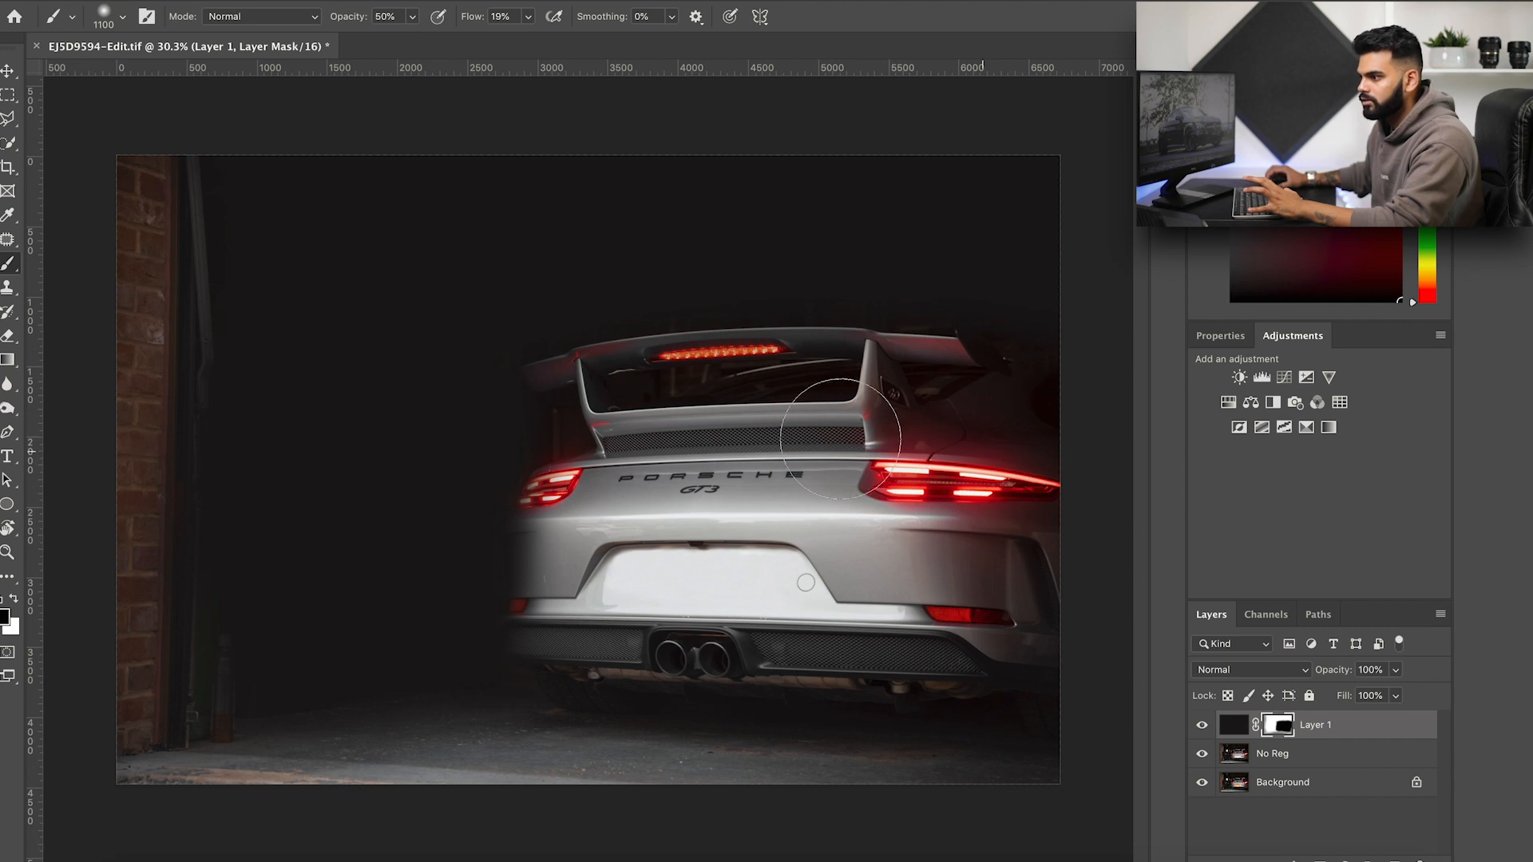
{"action": "left_click_drag", "start_coordinate": [525, 663], "coordinate": [539, 548]}
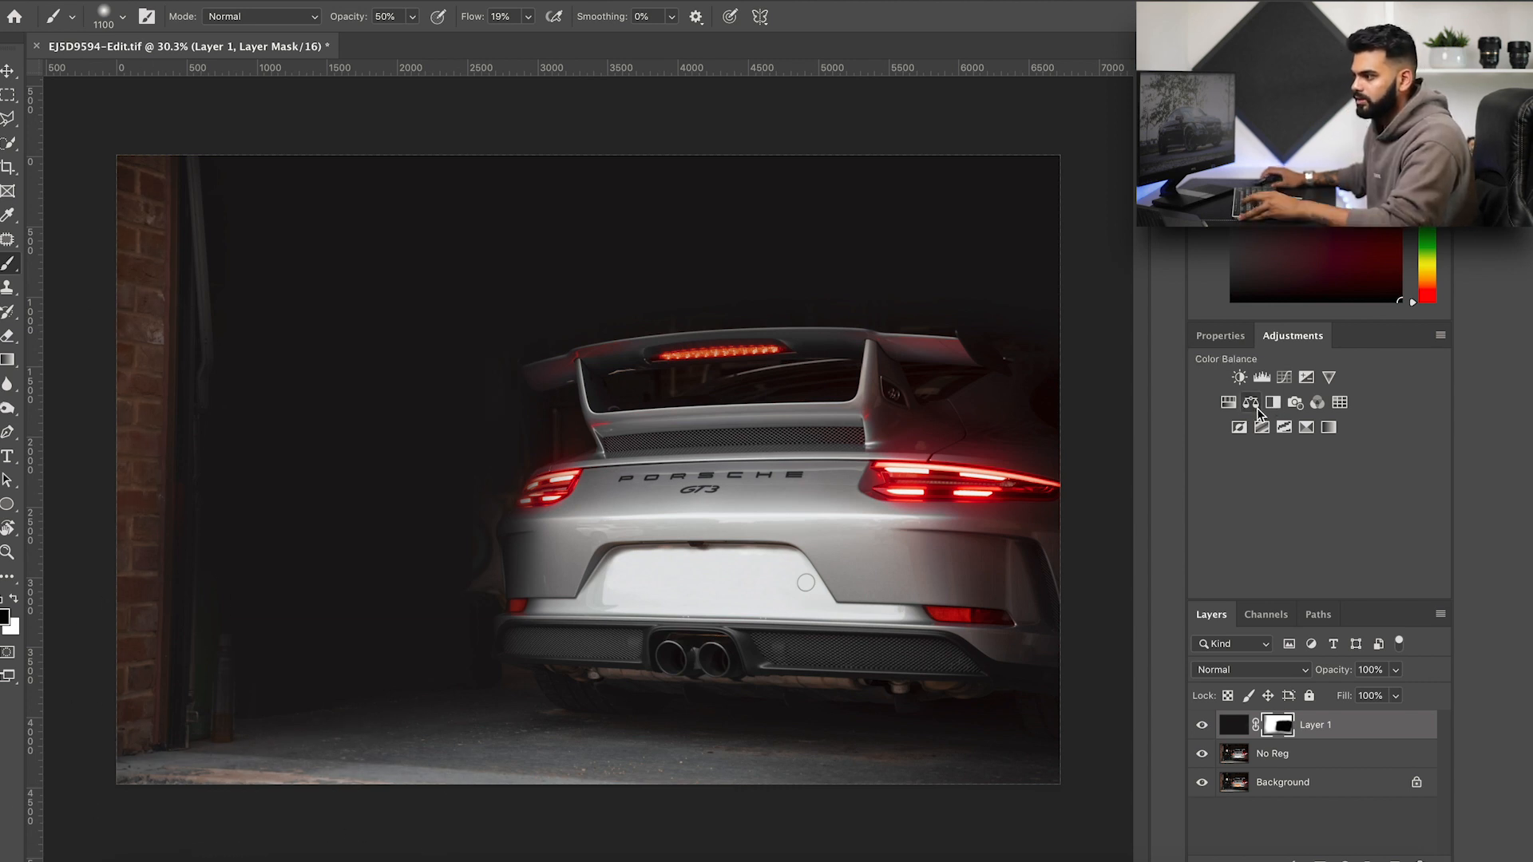
Step: Add a Color Balance adjustment and set its shadows to -10 cyan/red, -3 magenta/green and +8 yellow/blue
{"action": "left_click", "coordinate": [1250, 403]}
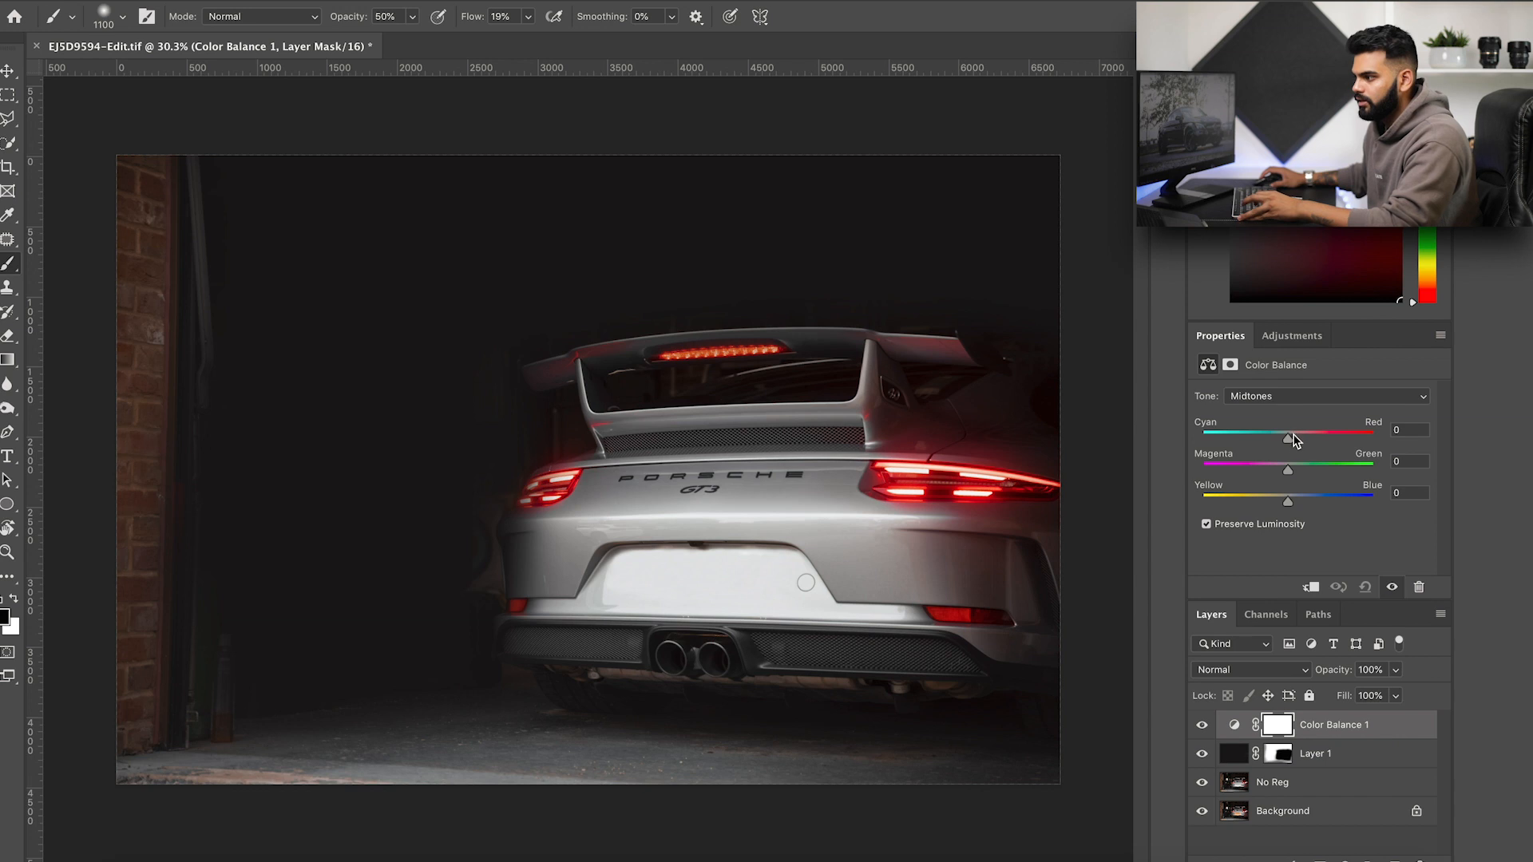
{"action": "left_click", "coordinate": [1298, 398]}
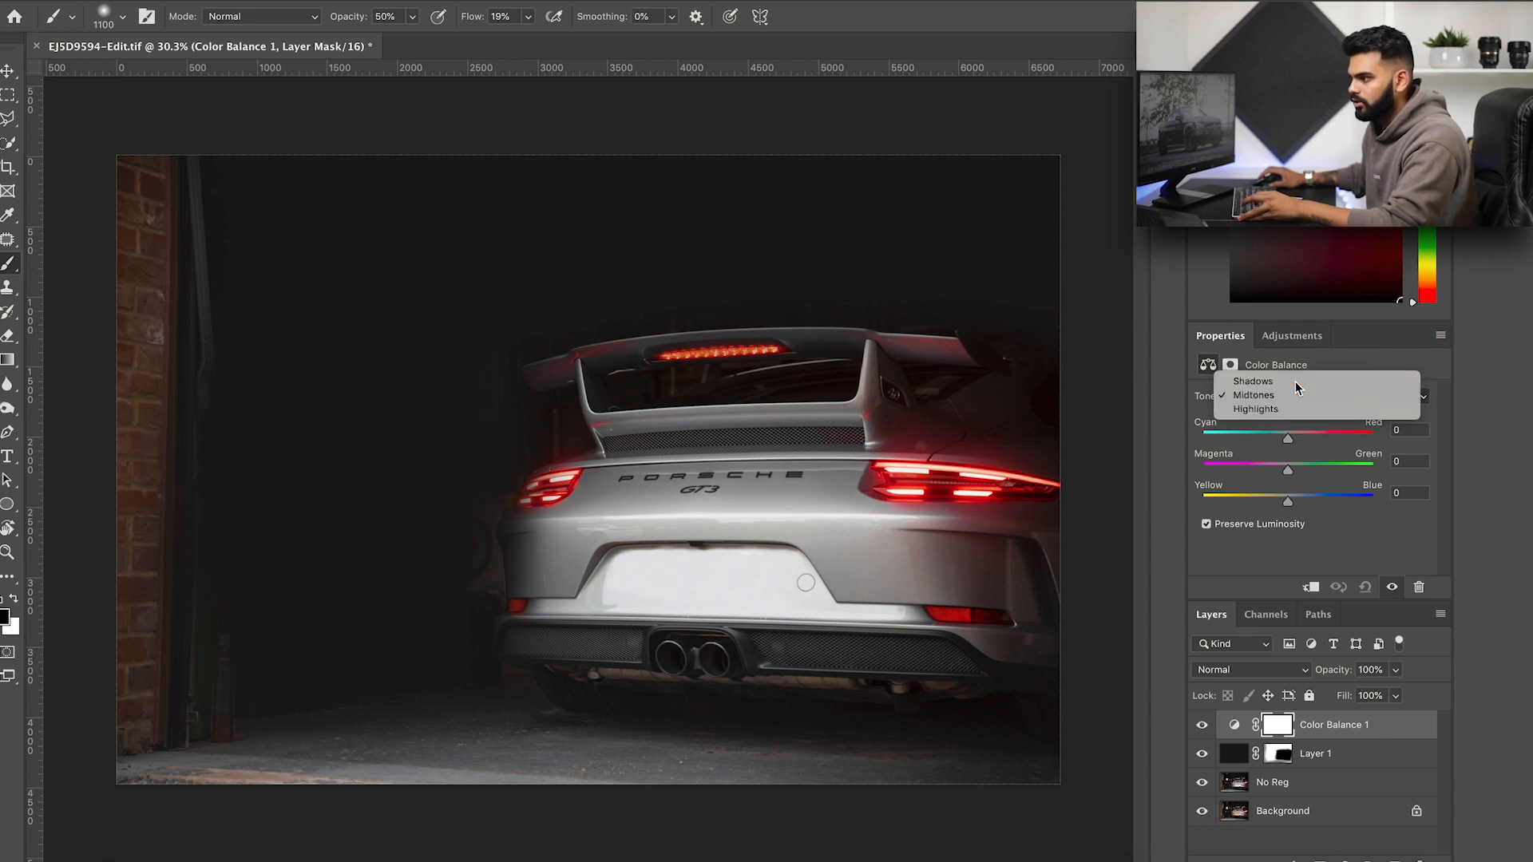
{"action": "left_click", "coordinate": [1295, 382]}
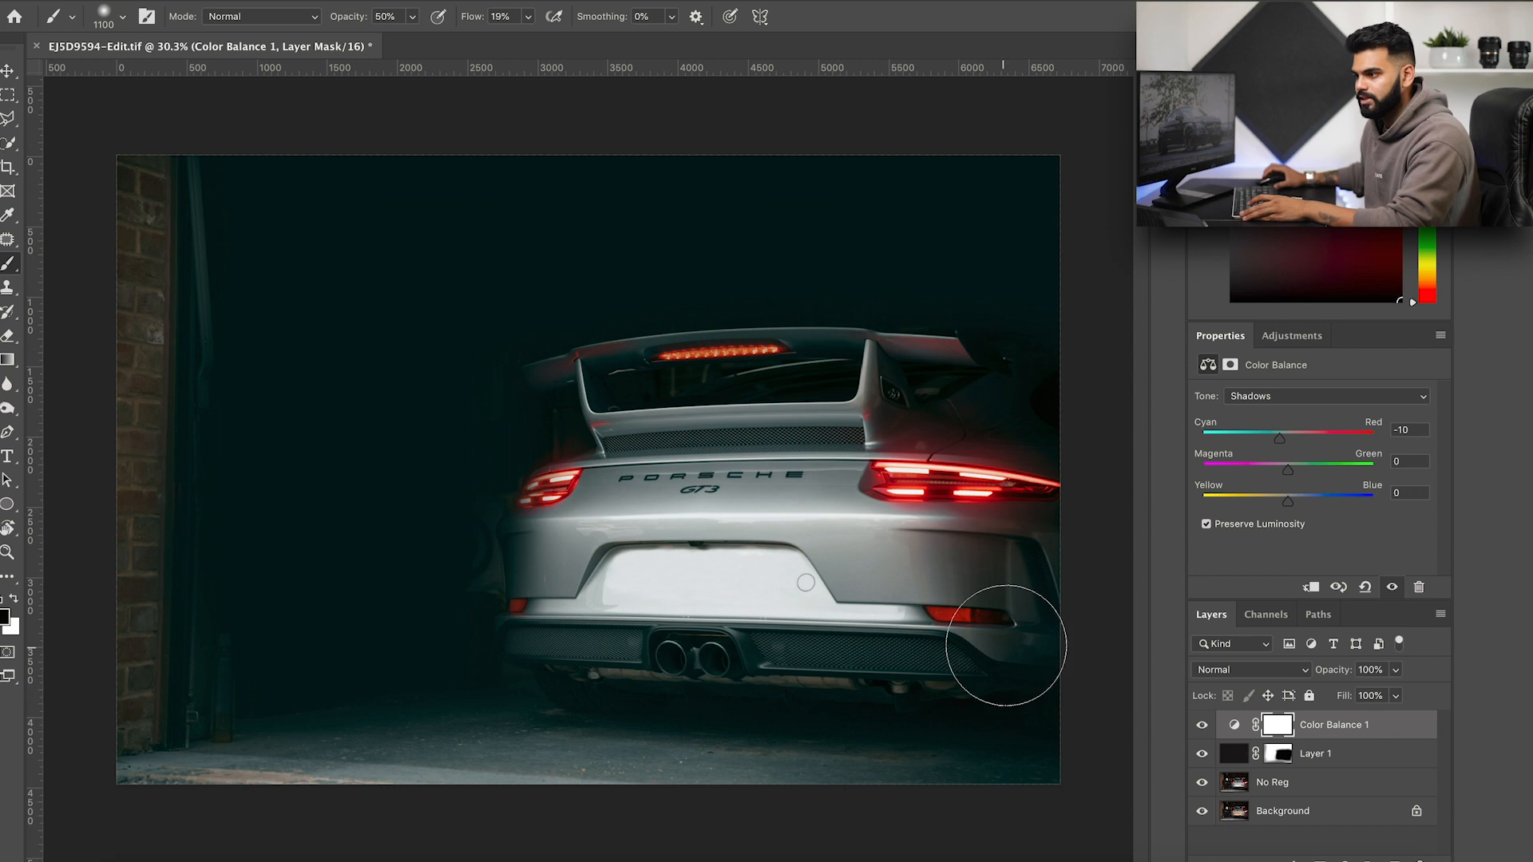
{"action": "left_click_drag", "start_coordinate": [1279, 475], "coordinate": [1282, 476]}
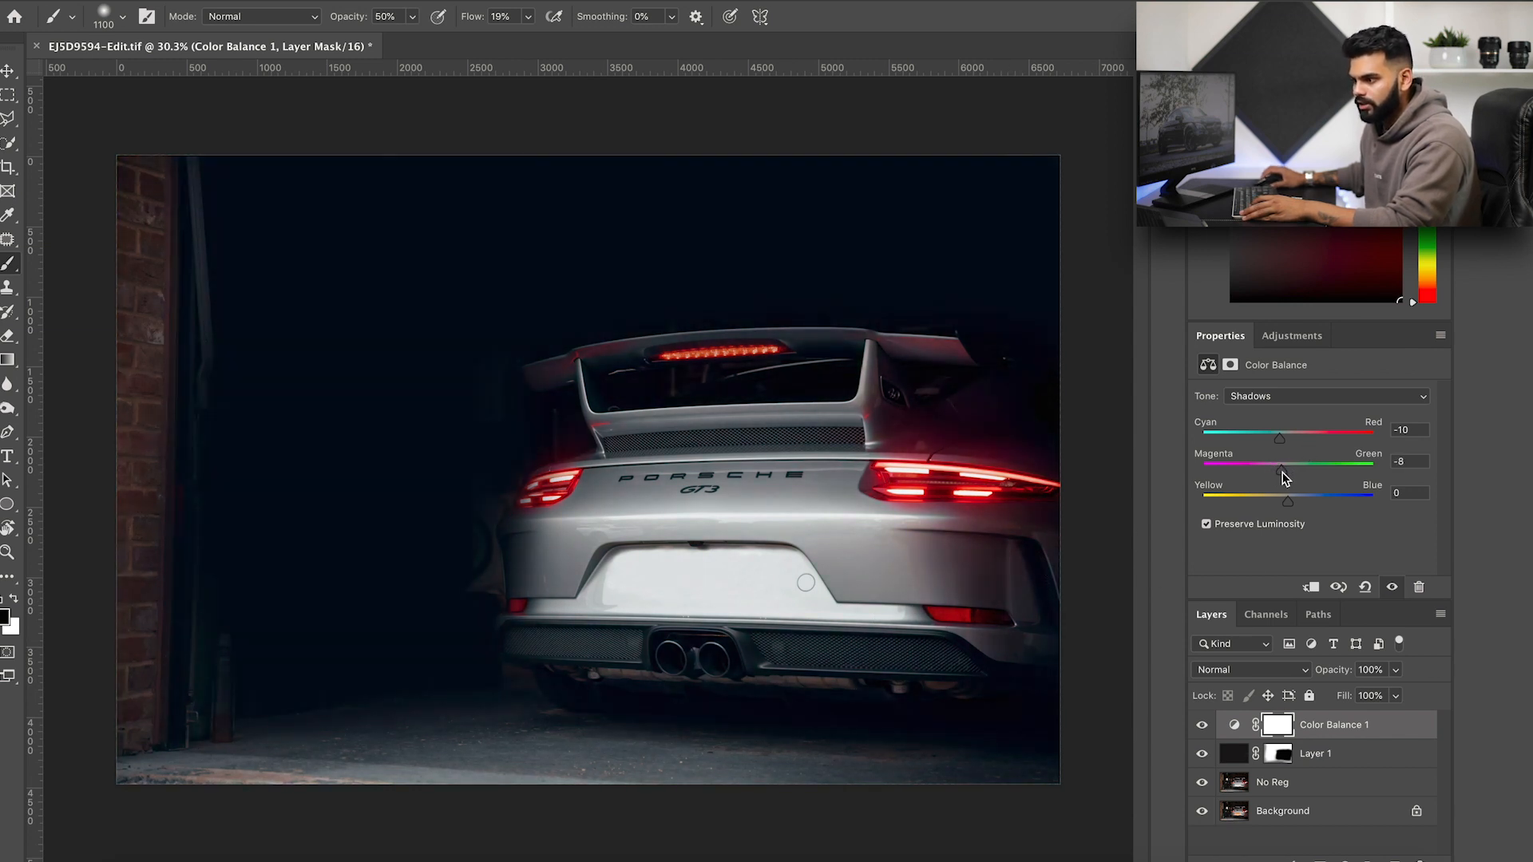
{"action": "left_click_drag", "start_coordinate": [1284, 471], "coordinate": [1295, 501]}
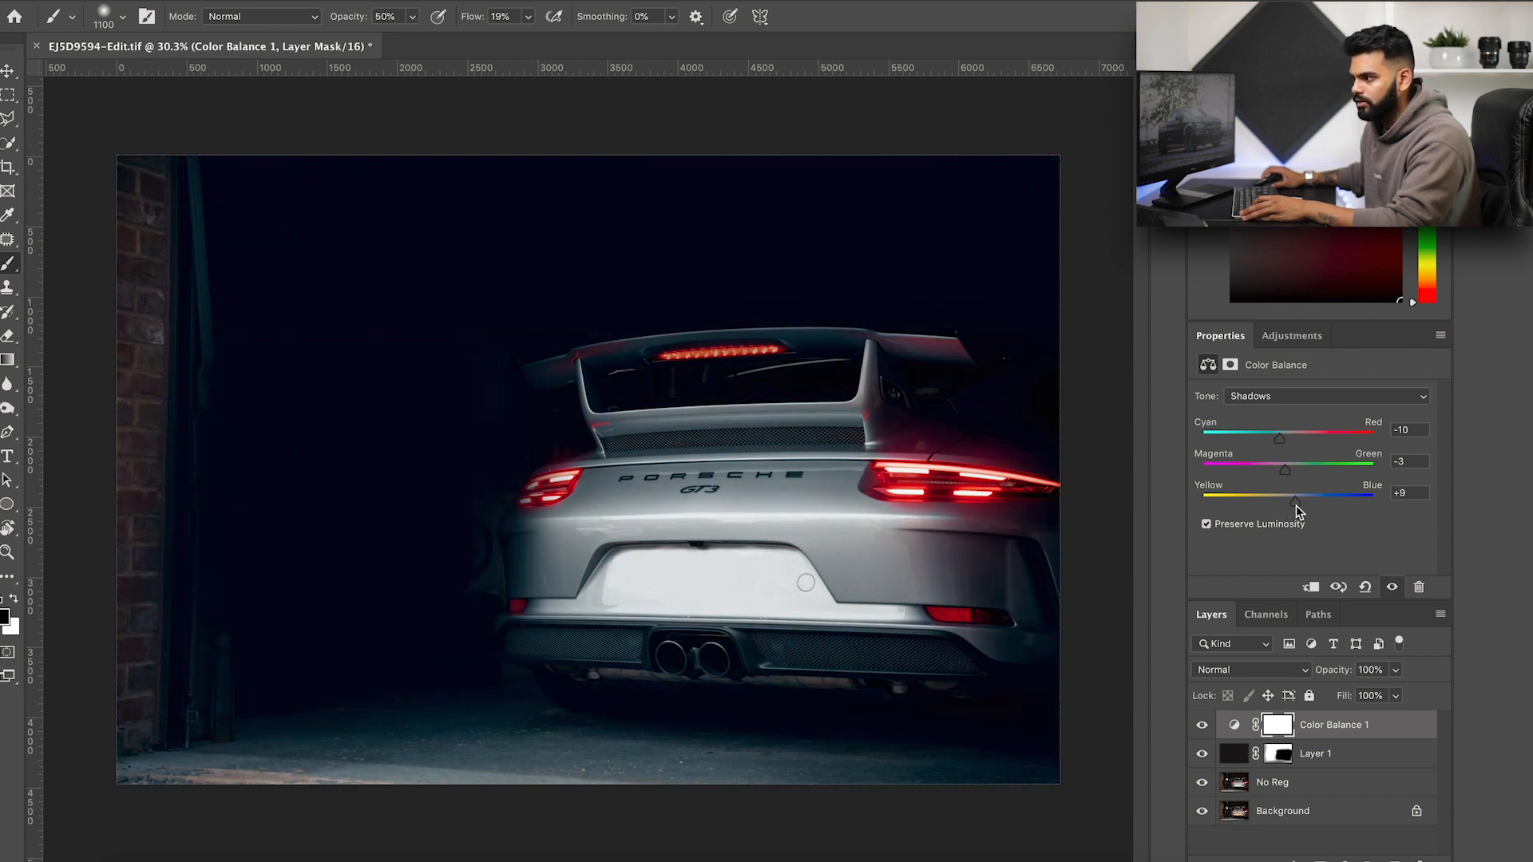
{"action": "left_click_drag", "start_coordinate": [1291, 505], "coordinate": [1293, 505]}
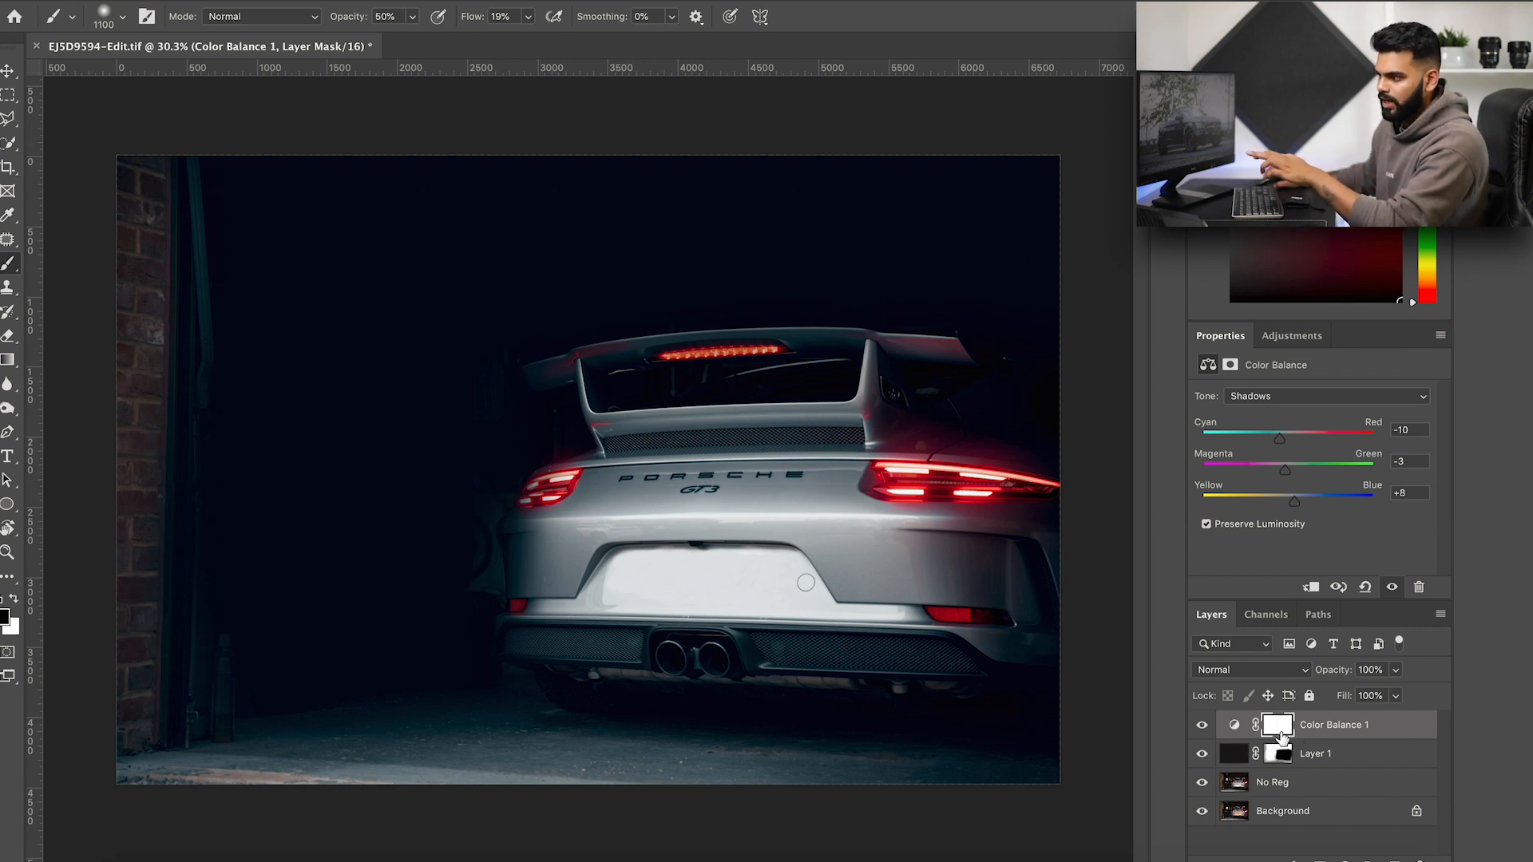
Step: Paint black on the Color Balance mask over the car's rear at 50% opacity and 19% flow, and compare with the adjustment hidden
{"action": "left_click", "coordinate": [1278, 732]}
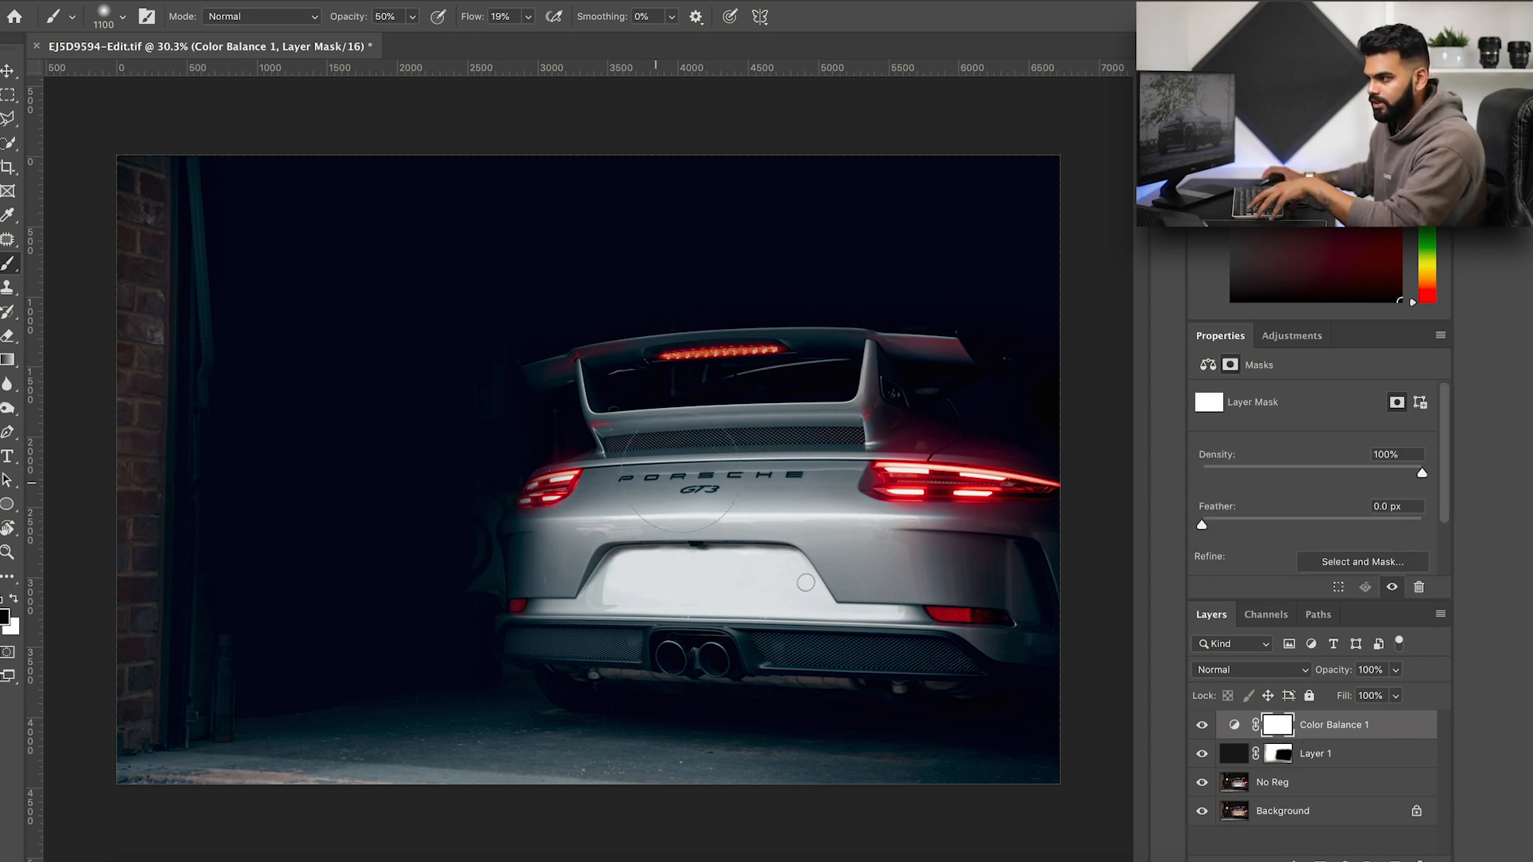
{"action": "key", "text": "x"}
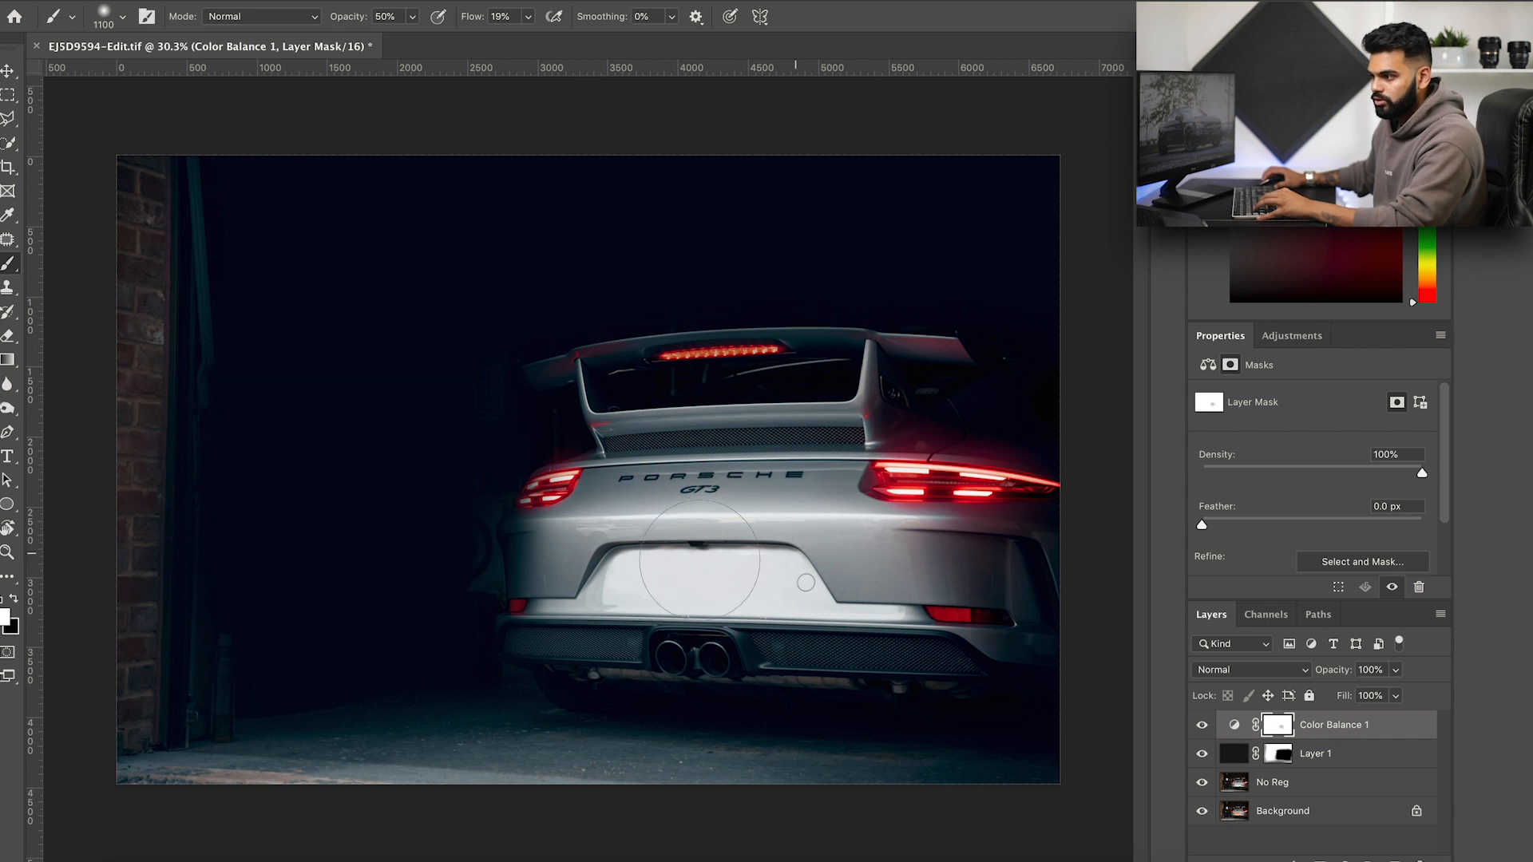
{"action": "key", "text": "x"}
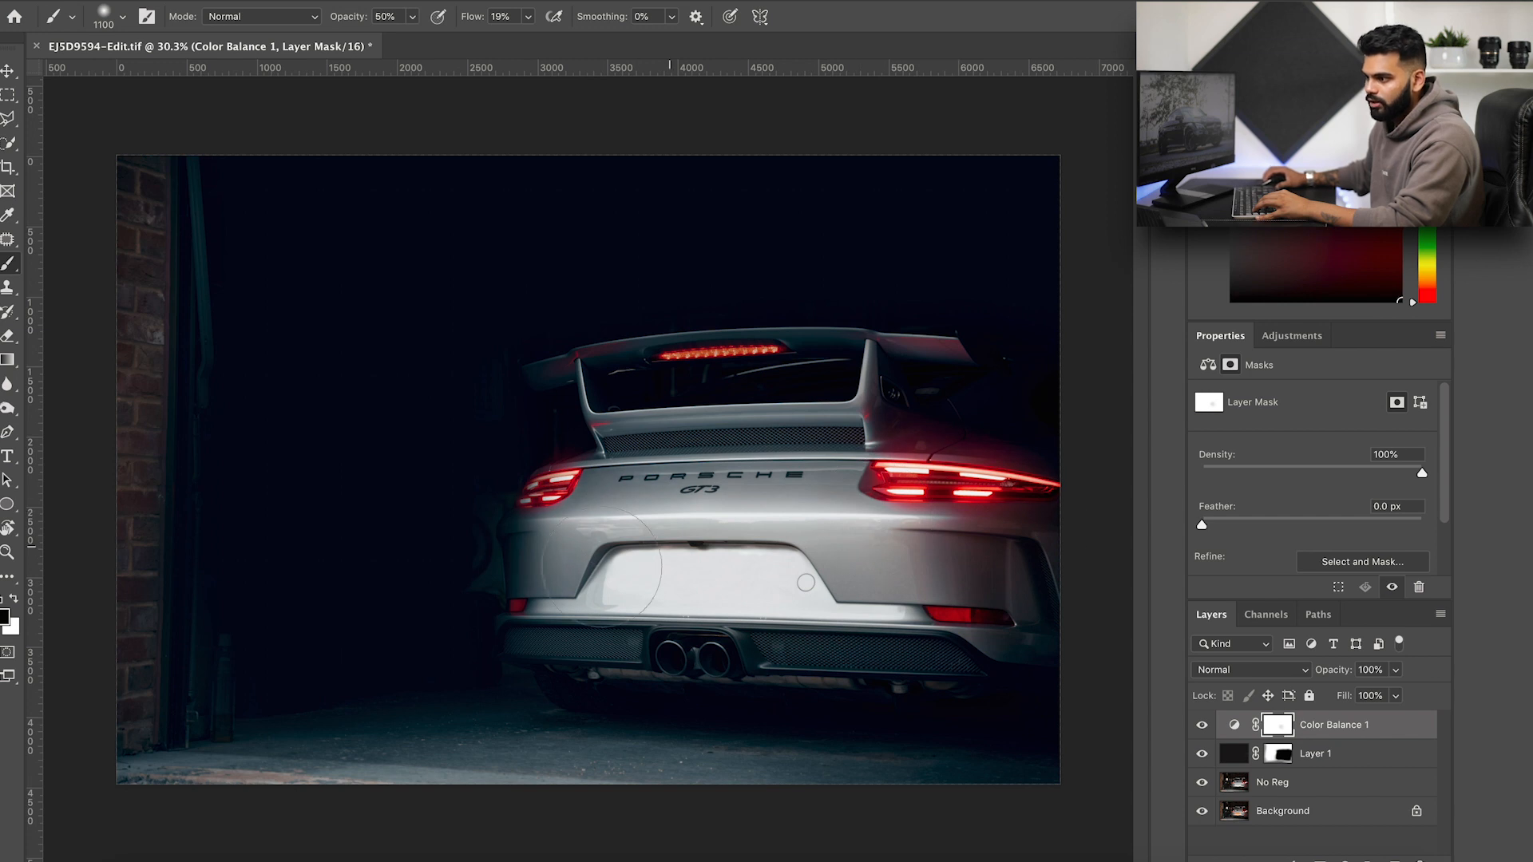
{"action": "mouse_move", "coordinate": [656, 546]}
{"action": "left_mouse_down"}
{"action": "mouse_move", "coordinate": [738, 582]}
{"action": "mouse_move", "coordinate": [766, 570]}
{"action": "mouse_move", "coordinate": [531, 639]}
{"action": "mouse_move", "coordinate": [879, 678]}
{"action": "mouse_move", "coordinate": [635, 631]}
{"action": "left_mouse_up"}
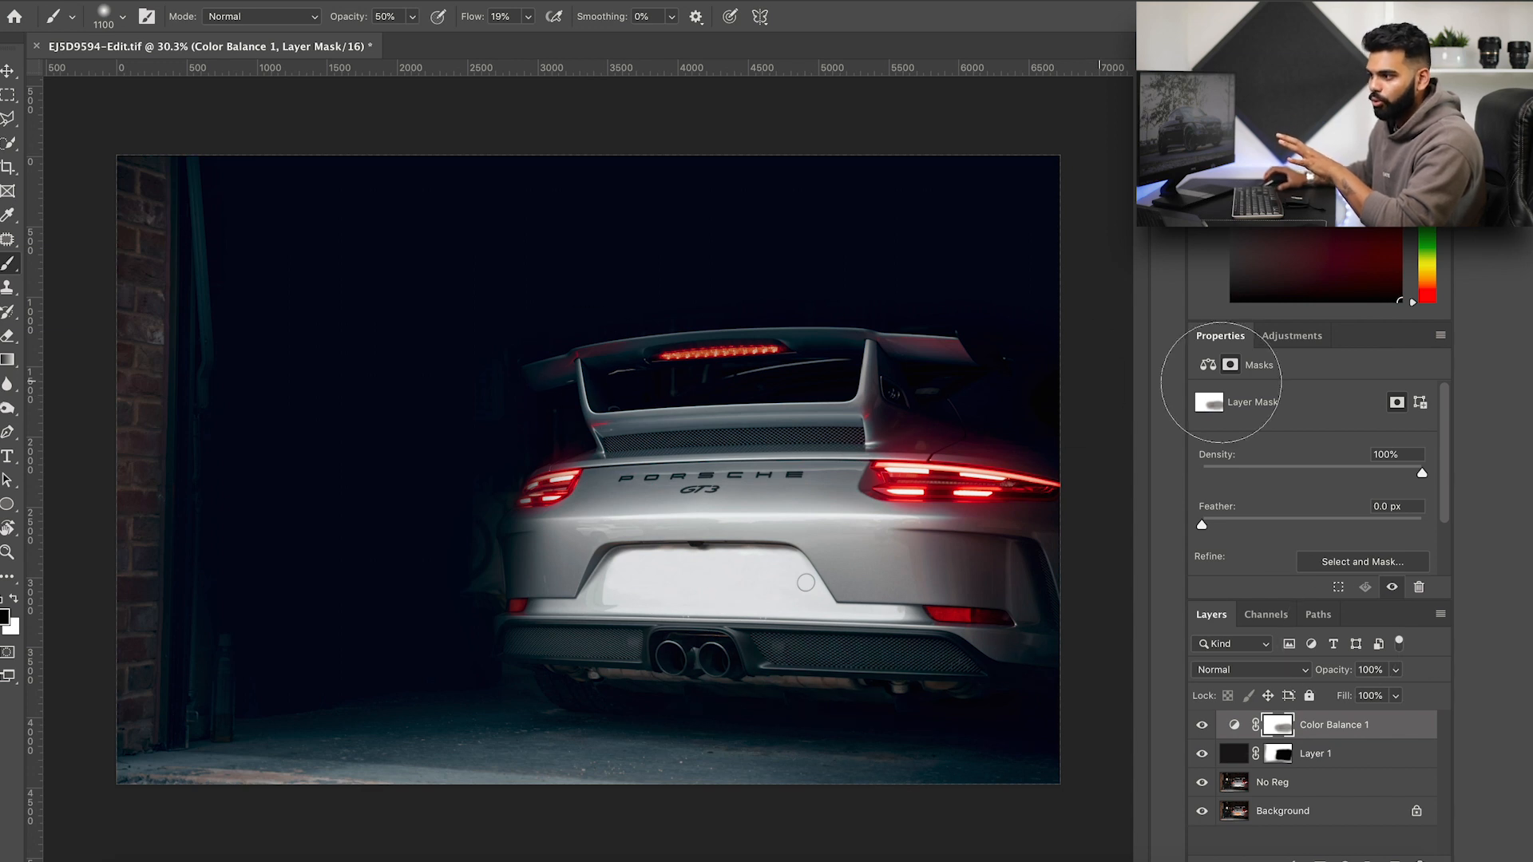
{"action": "left_click", "coordinate": [1202, 728]}
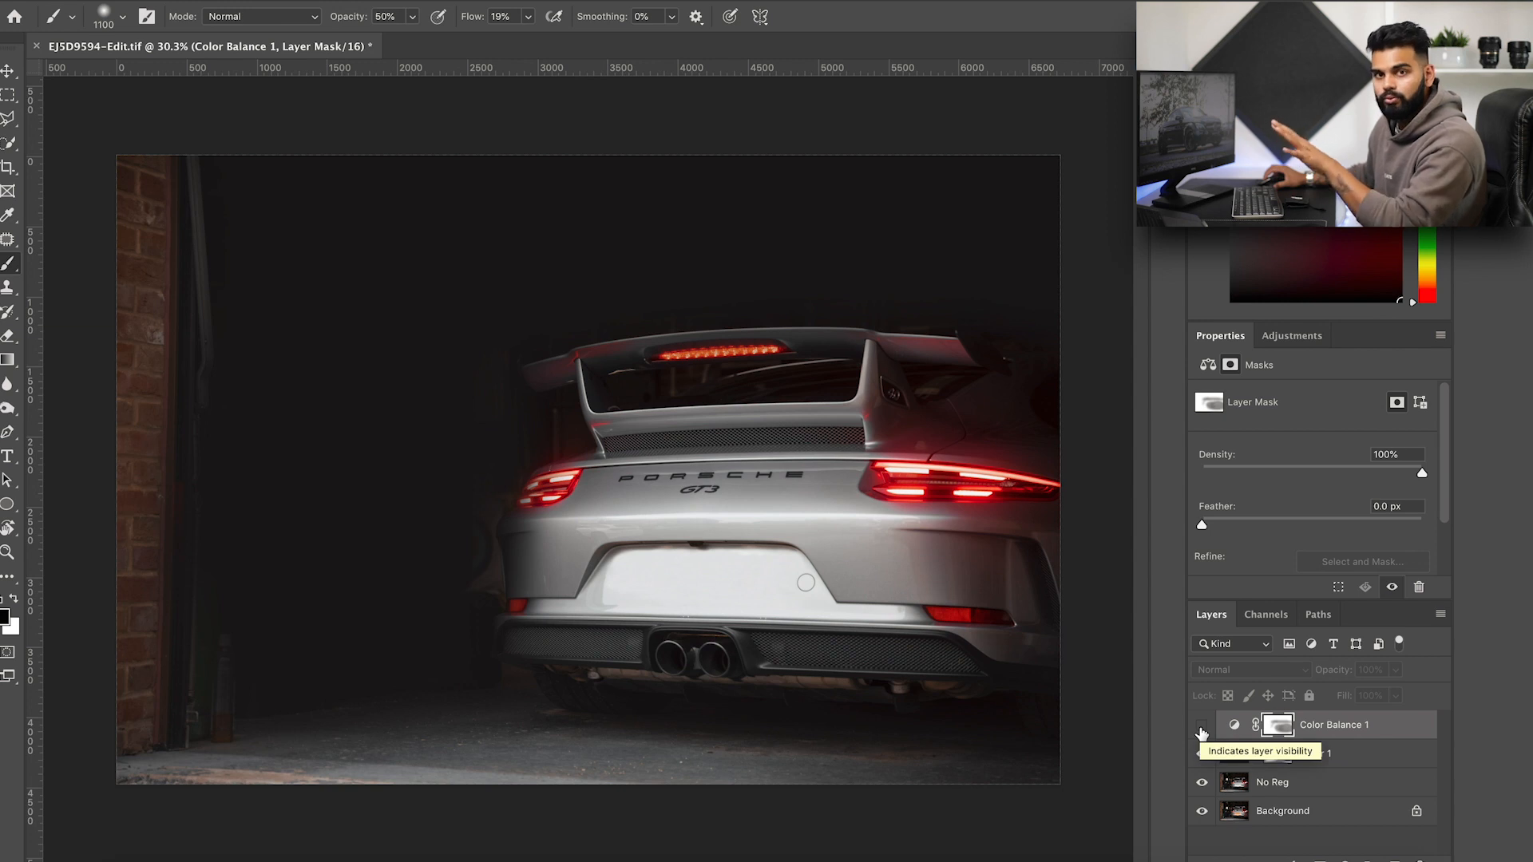
{"action": "left_click", "coordinate": [1201, 728]}
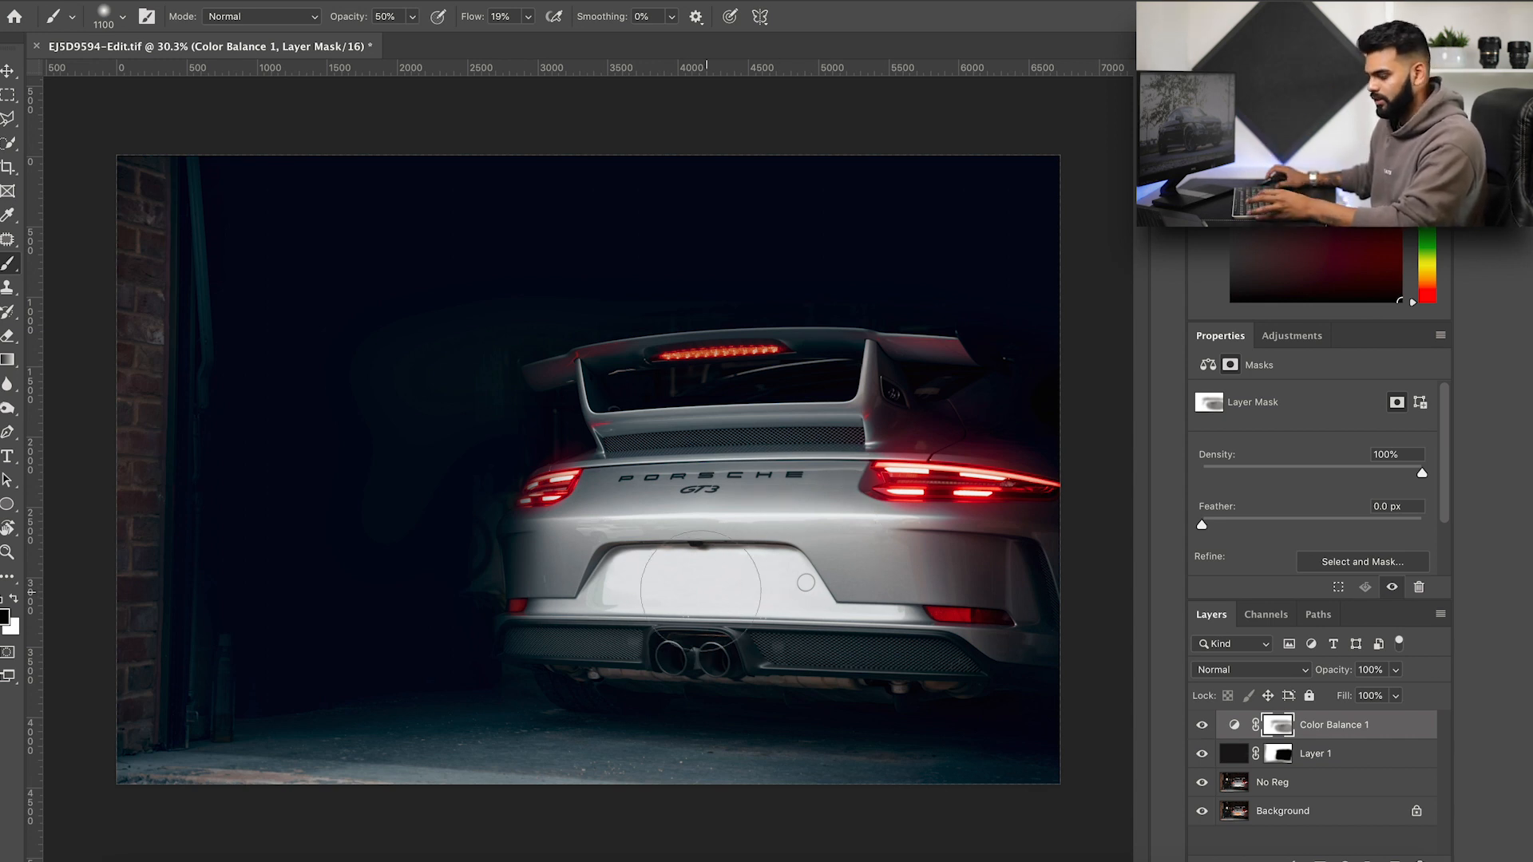
Step: Add a new layer above Color Balance 1 and softly brush black over the lower part of the car and the floor
{"action": "scroll", "coordinate": [700, 589], "scroll_direction": "up", "scroll_amount": 3}
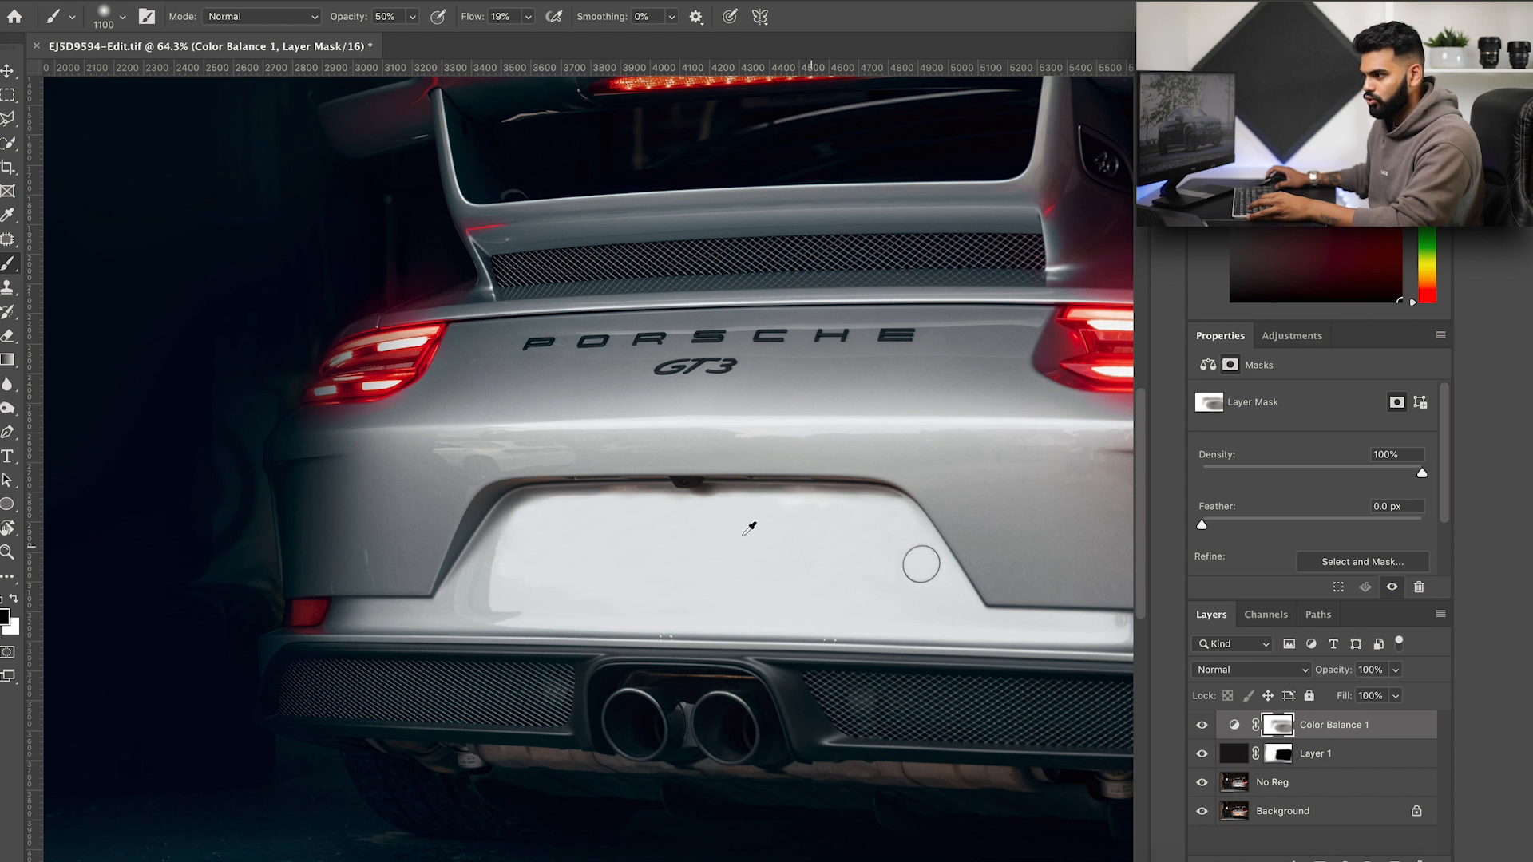
{"action": "scroll", "coordinate": [669, 565], "scroll_direction": "down", "scroll_amount": 2}
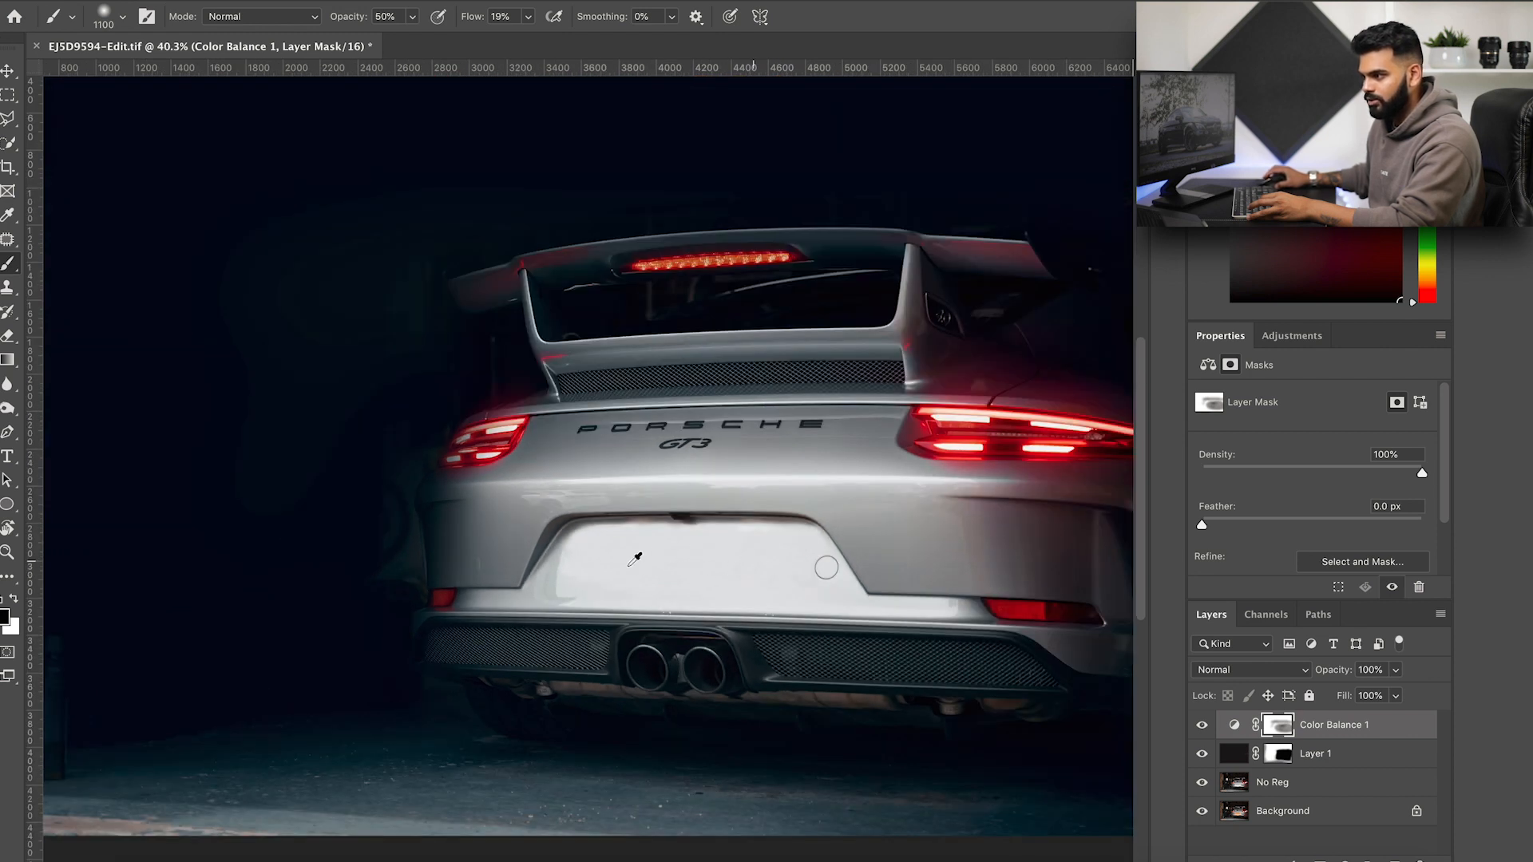
{"action": "scroll", "coordinate": [635, 559], "scroll_direction": "down", "scroll_amount": 5}
{"action": "scroll", "coordinate": [703, 570], "scroll_direction": "up", "scroll_amount": 3}
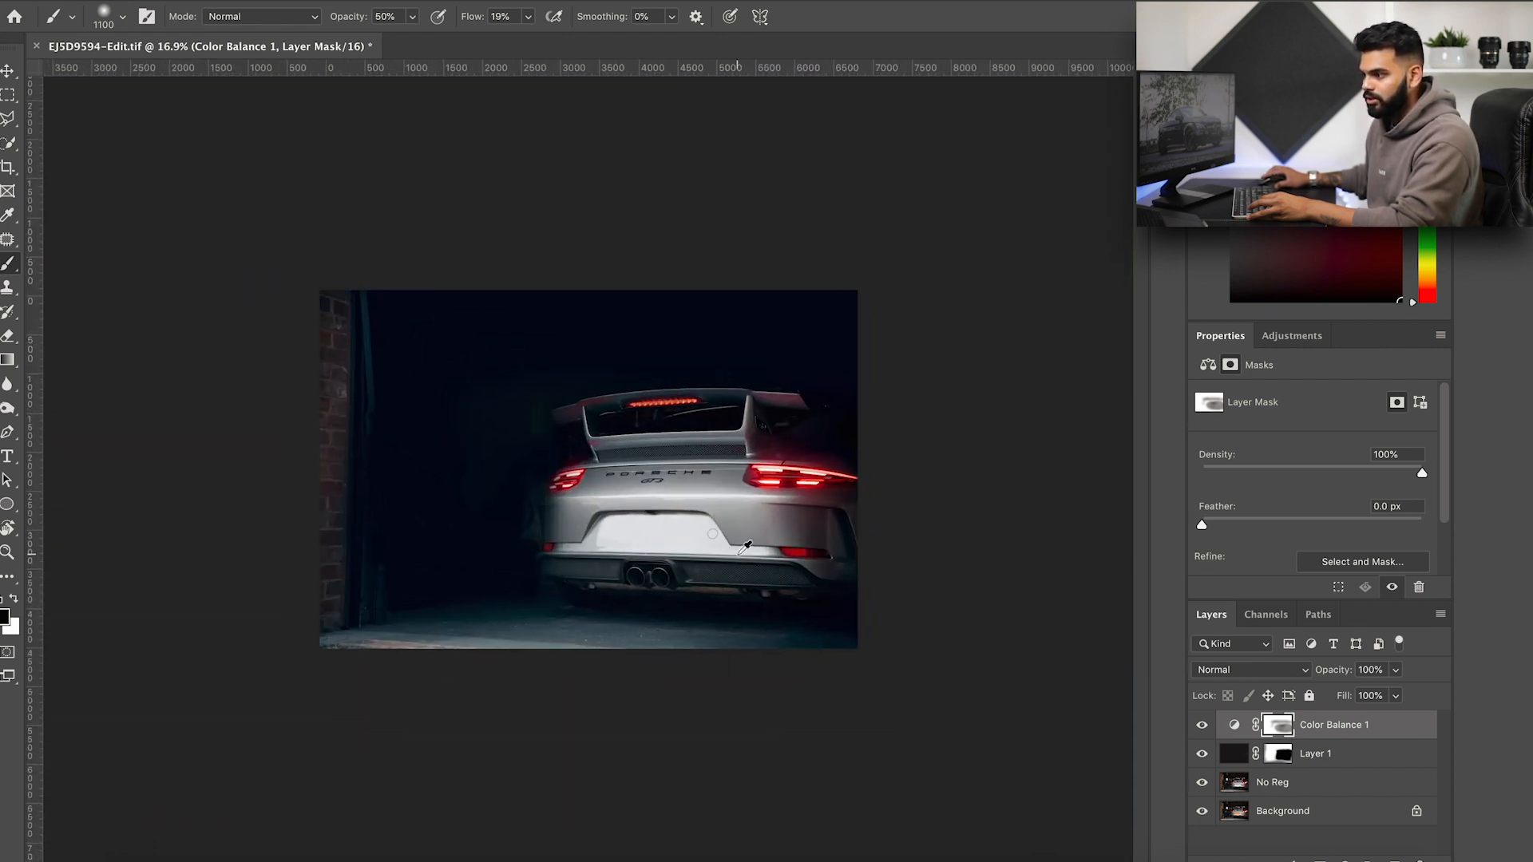
{"action": "scroll", "coordinate": [745, 547], "scroll_direction": "up", "scroll_amount": 2}
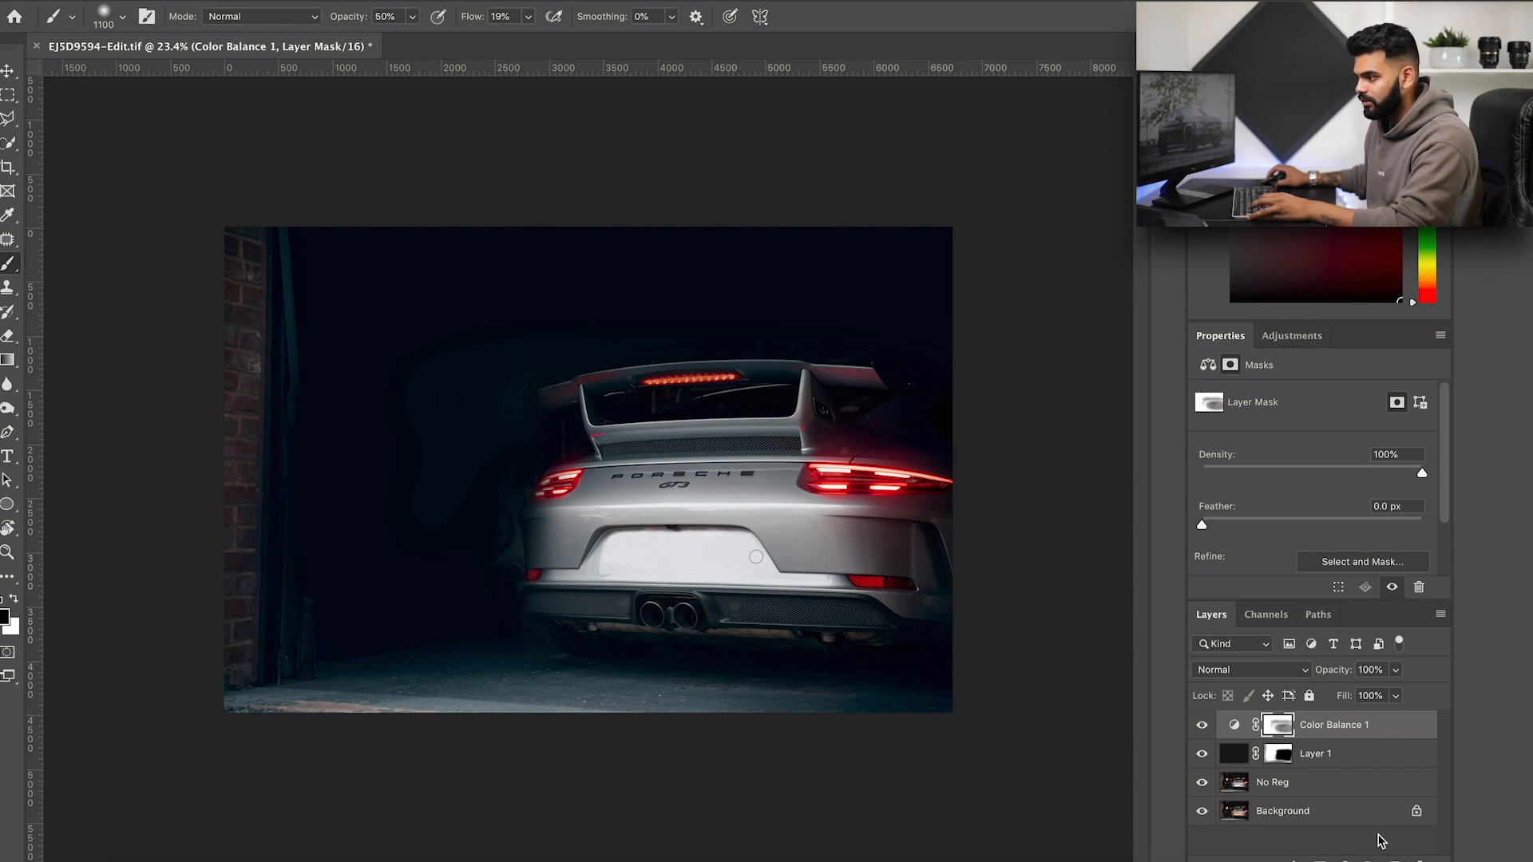
{"action": "key", "text": "ctrl+shift+alt+n"}
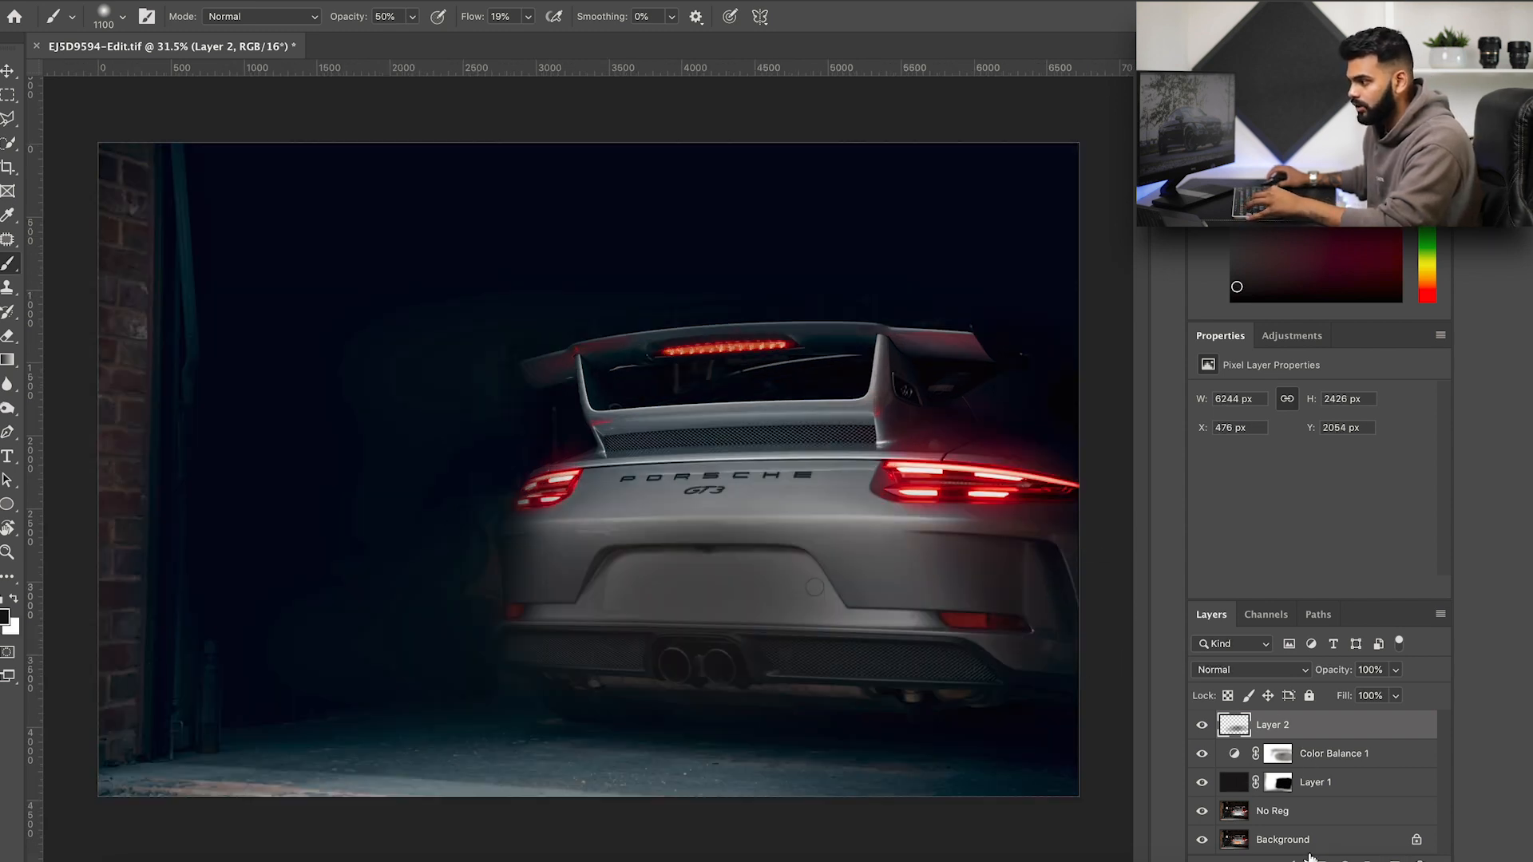
Step: Add a mask to the black shading layer, paint black over the number plate area and bumper to lighten them, and compare the effect
{"action": "left_click", "coordinate": [1344, 858]}
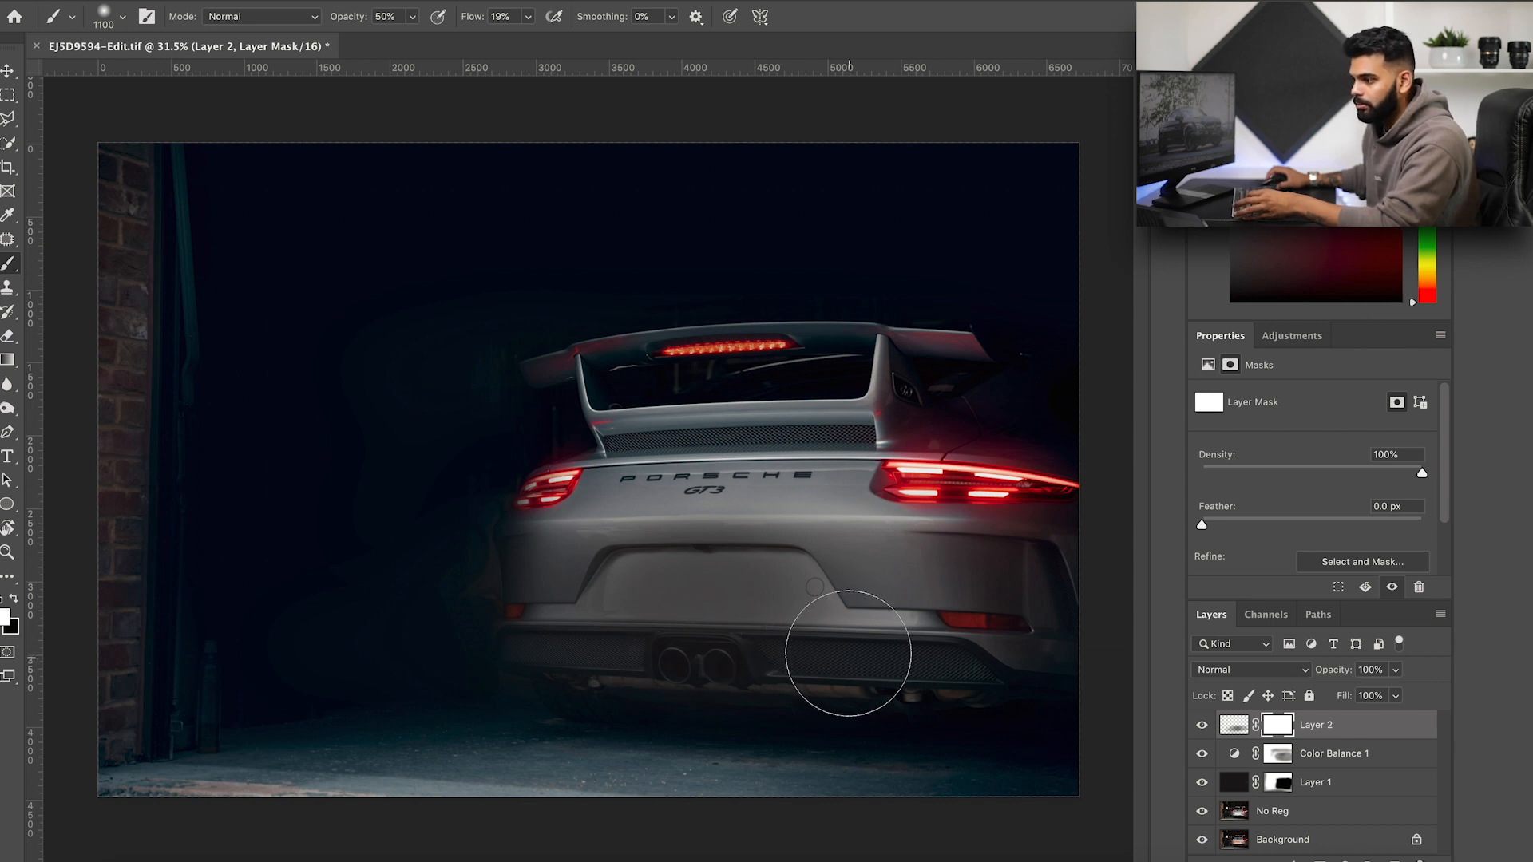
{"action": "mouse_move", "coordinate": [808, 561]}
{"action": "left_mouse_down"}
{"action": "mouse_move", "coordinate": [944, 602]}
{"action": "mouse_move", "coordinate": [736, 558]}
{"action": "mouse_move", "coordinate": [1070, 554]}
{"action": "mouse_move", "coordinate": [832, 639]}
{"action": "left_mouse_up"}
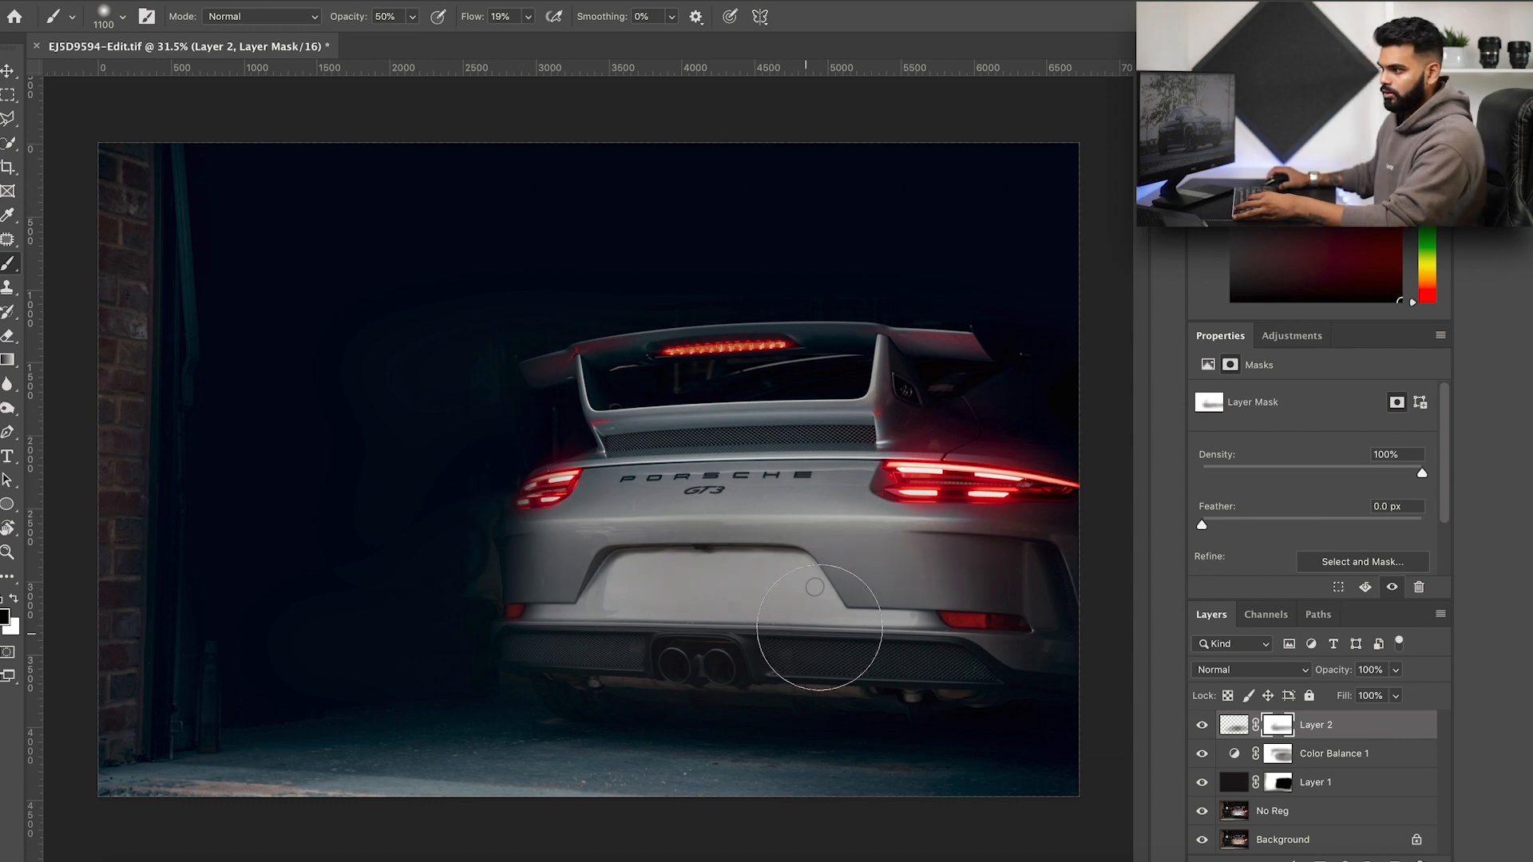
{"action": "left_click", "coordinate": [1204, 729]}
{"action": "left_click", "coordinate": [1205, 729]}
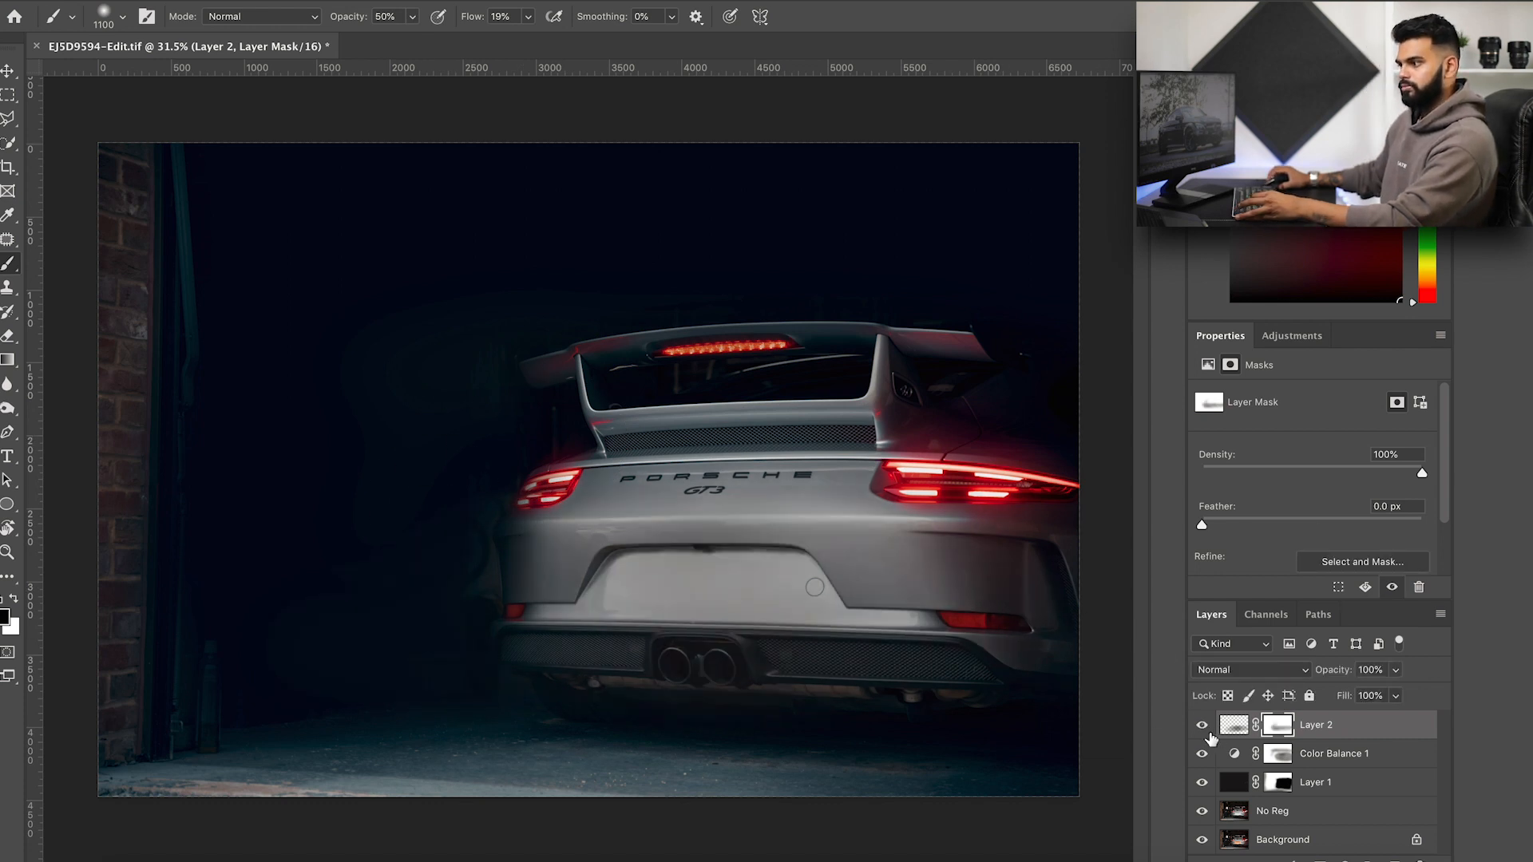
Step: Examine the rear bodywork close up, from one tail light to the other, for distracting reflections and marks
{"action": "scroll", "coordinate": [612, 525], "scroll_direction": "up", "scroll_amount": 5}
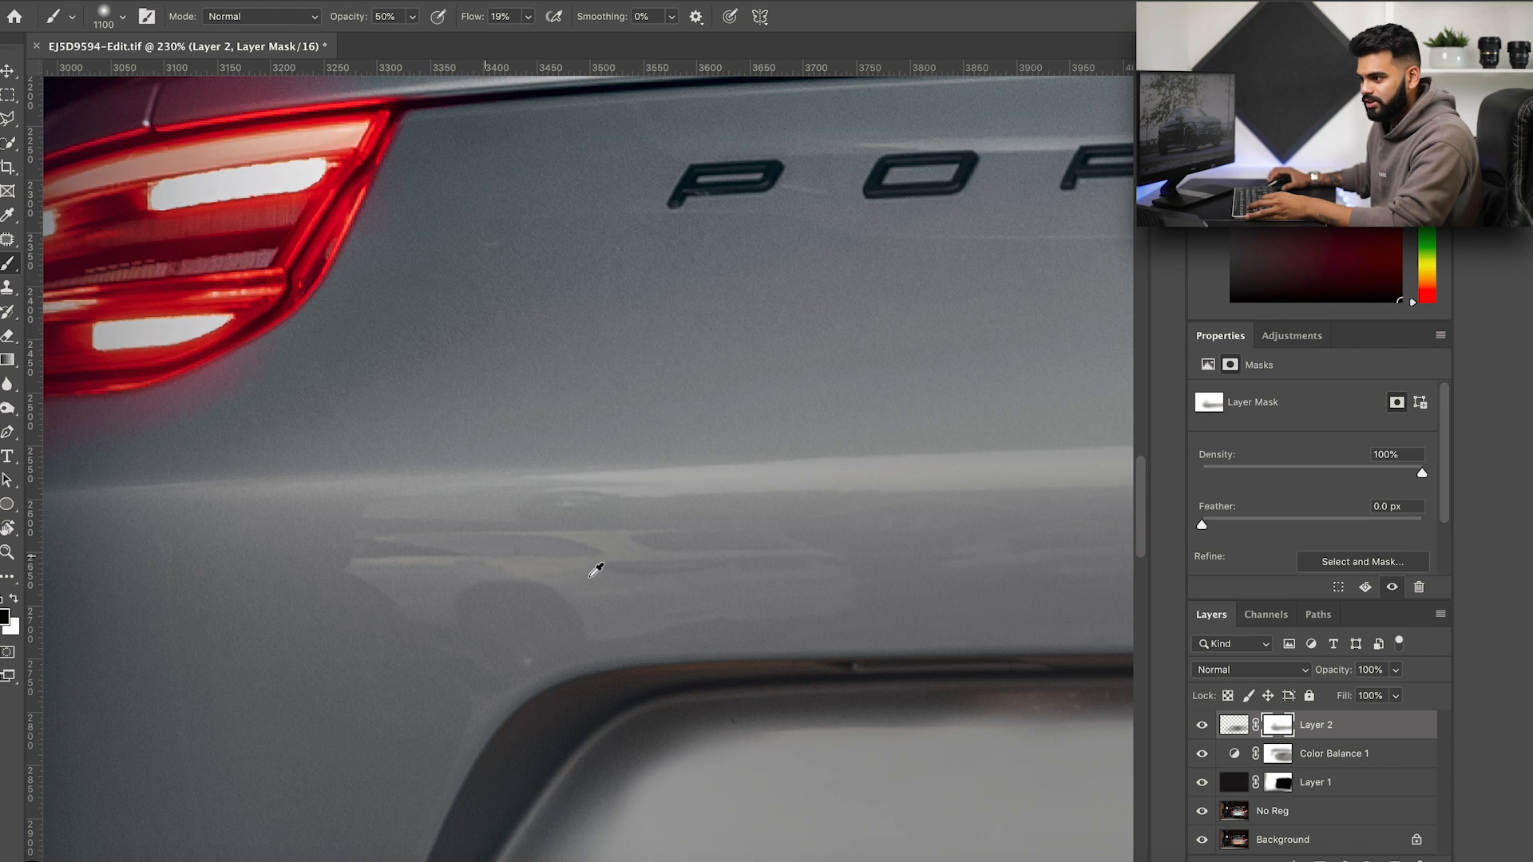
{"action": "scroll", "coordinate": [629, 582], "scroll_direction": "down", "scroll_amount": 2}
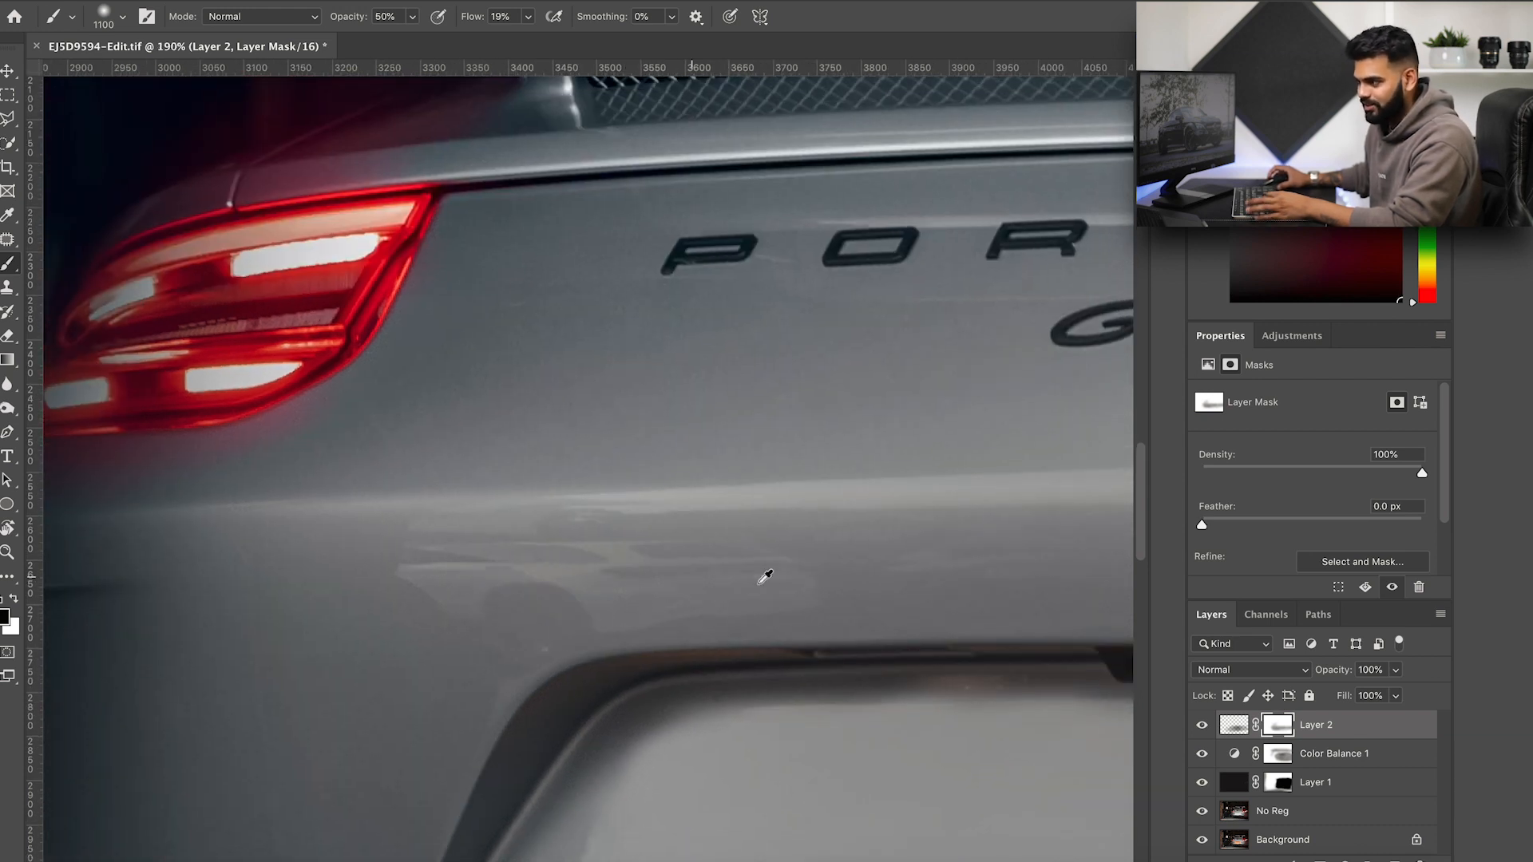
{"action": "left_click_drag", "start_coordinate": [846, 588], "coordinate": [519, 599]}
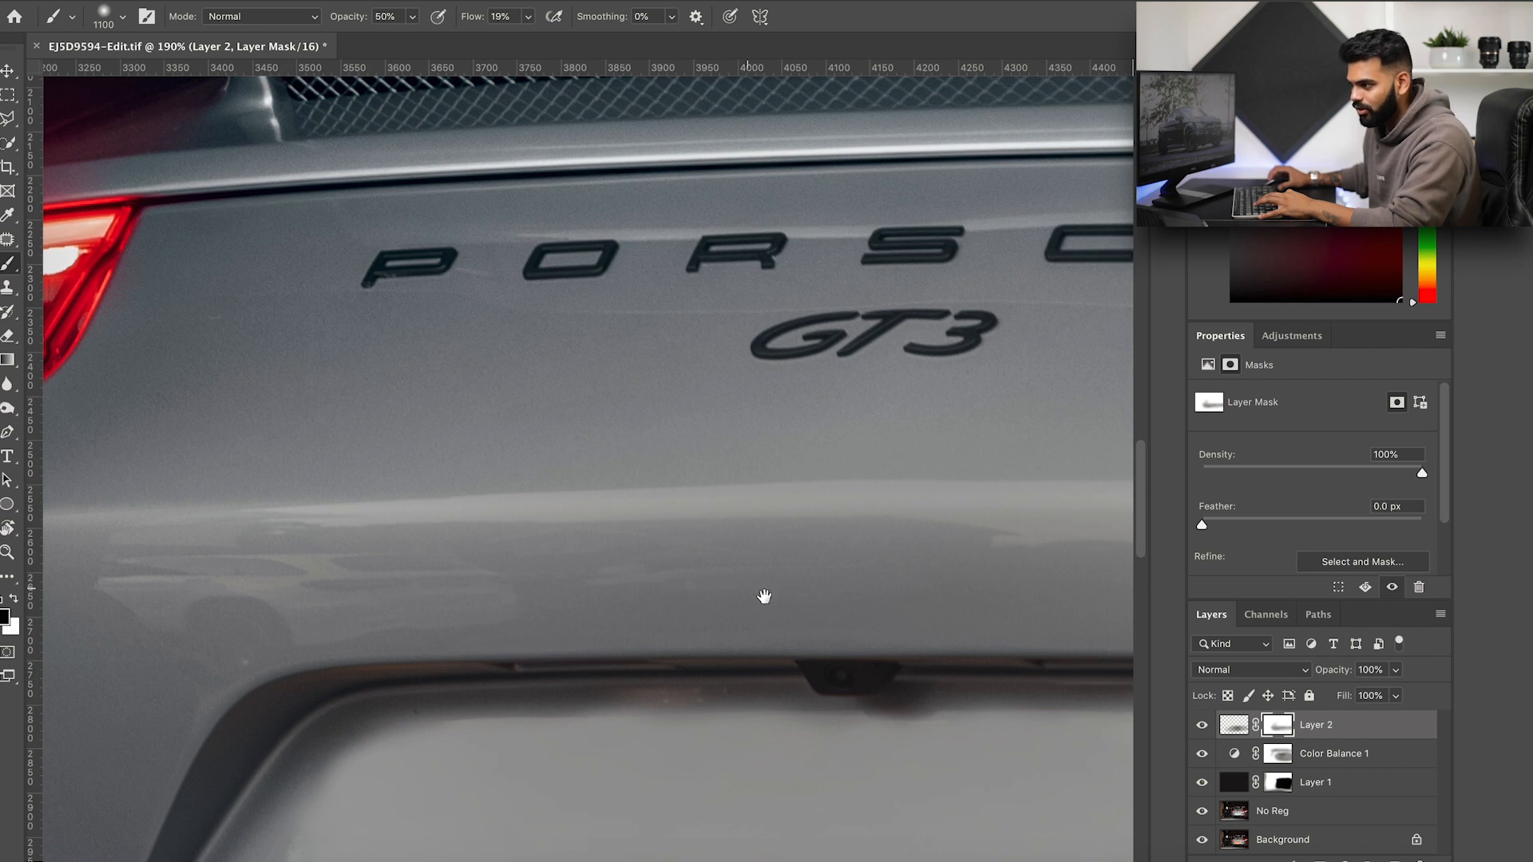
{"action": "left_click_drag", "start_coordinate": [764, 597], "coordinate": [423, 588]}
{"action": "left_click_drag", "start_coordinate": [654, 585], "coordinate": [366, 571]}
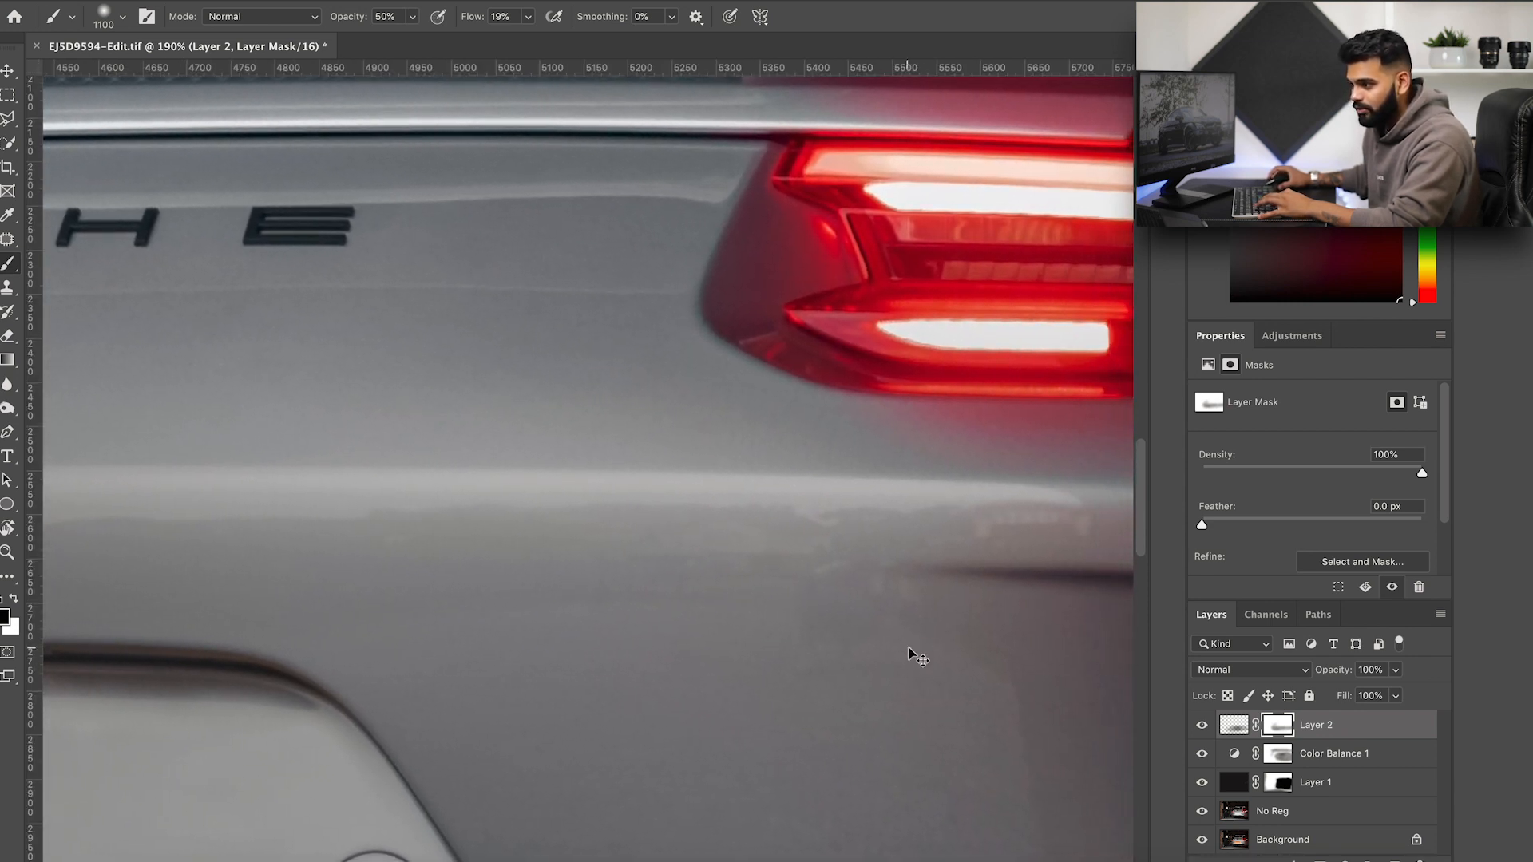
{"action": "scroll", "coordinate": [888, 623], "scroll_direction": "up", "scroll_amount": 1}
{"action": "scroll", "coordinate": [887, 623], "scroll_direction": "up", "scroll_amount": 5}
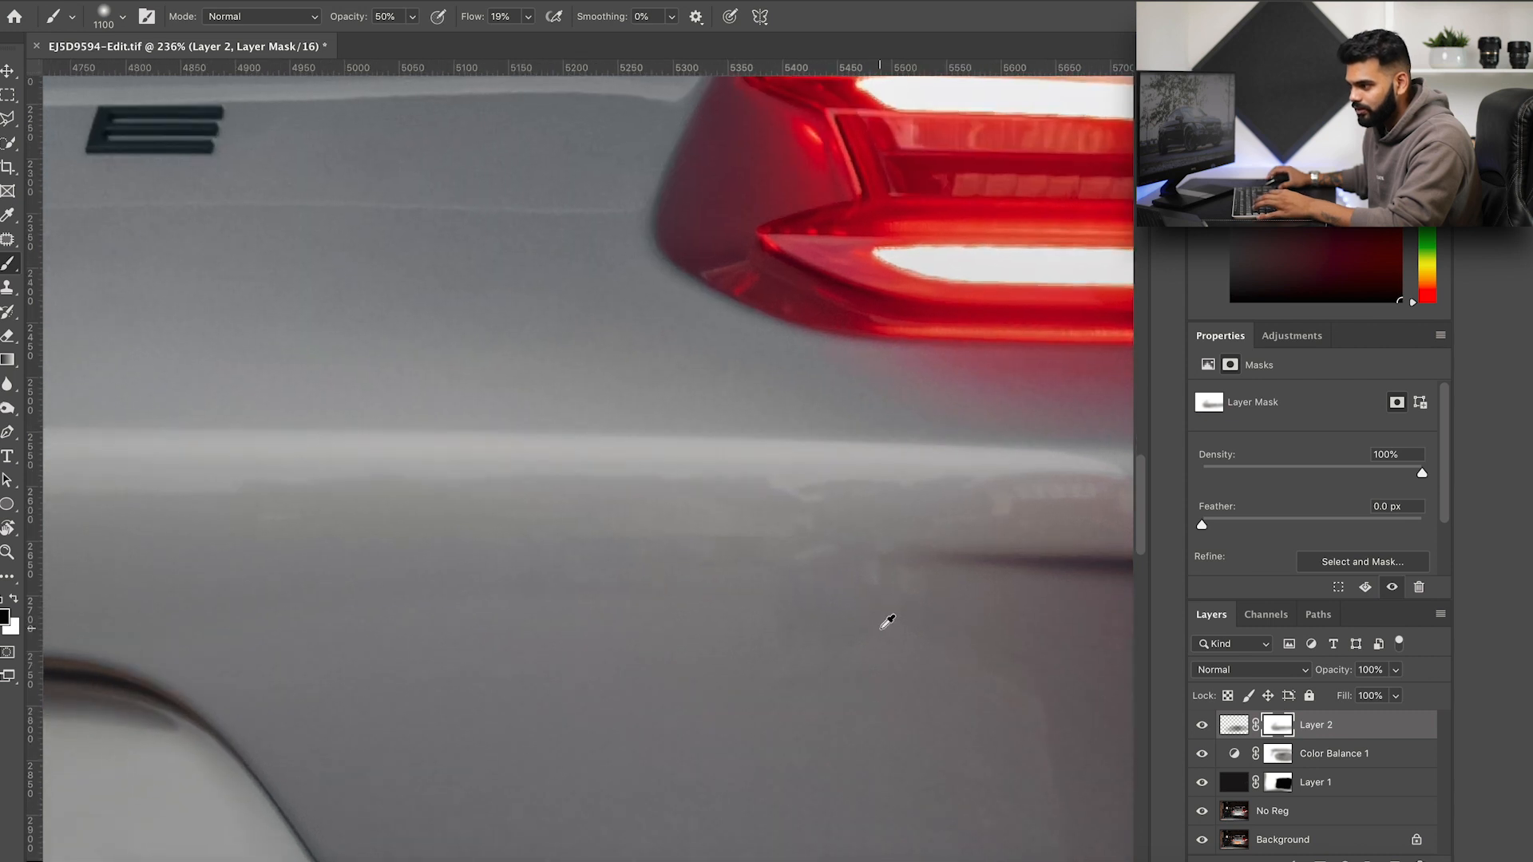
{"action": "scroll", "coordinate": [787, 461], "scroll_direction": "down", "scroll_amount": 2}
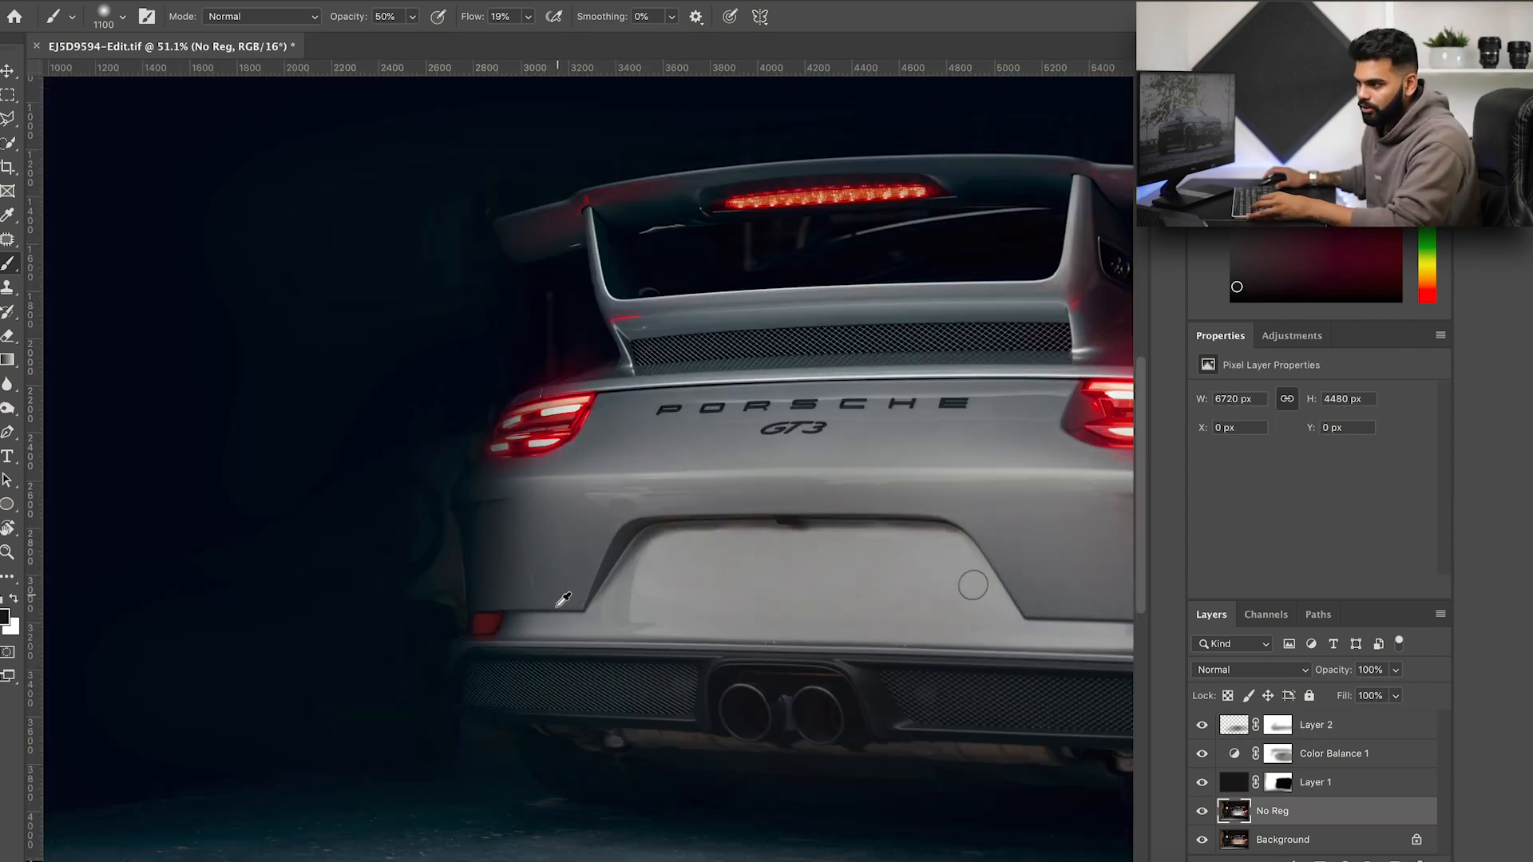
Step: Patch out the small scratches and marks on the bumper panel above the left reflector on the No Reg layer
{"action": "scroll", "coordinate": [565, 596], "scroll_direction": "up", "scroll_amount": 3}
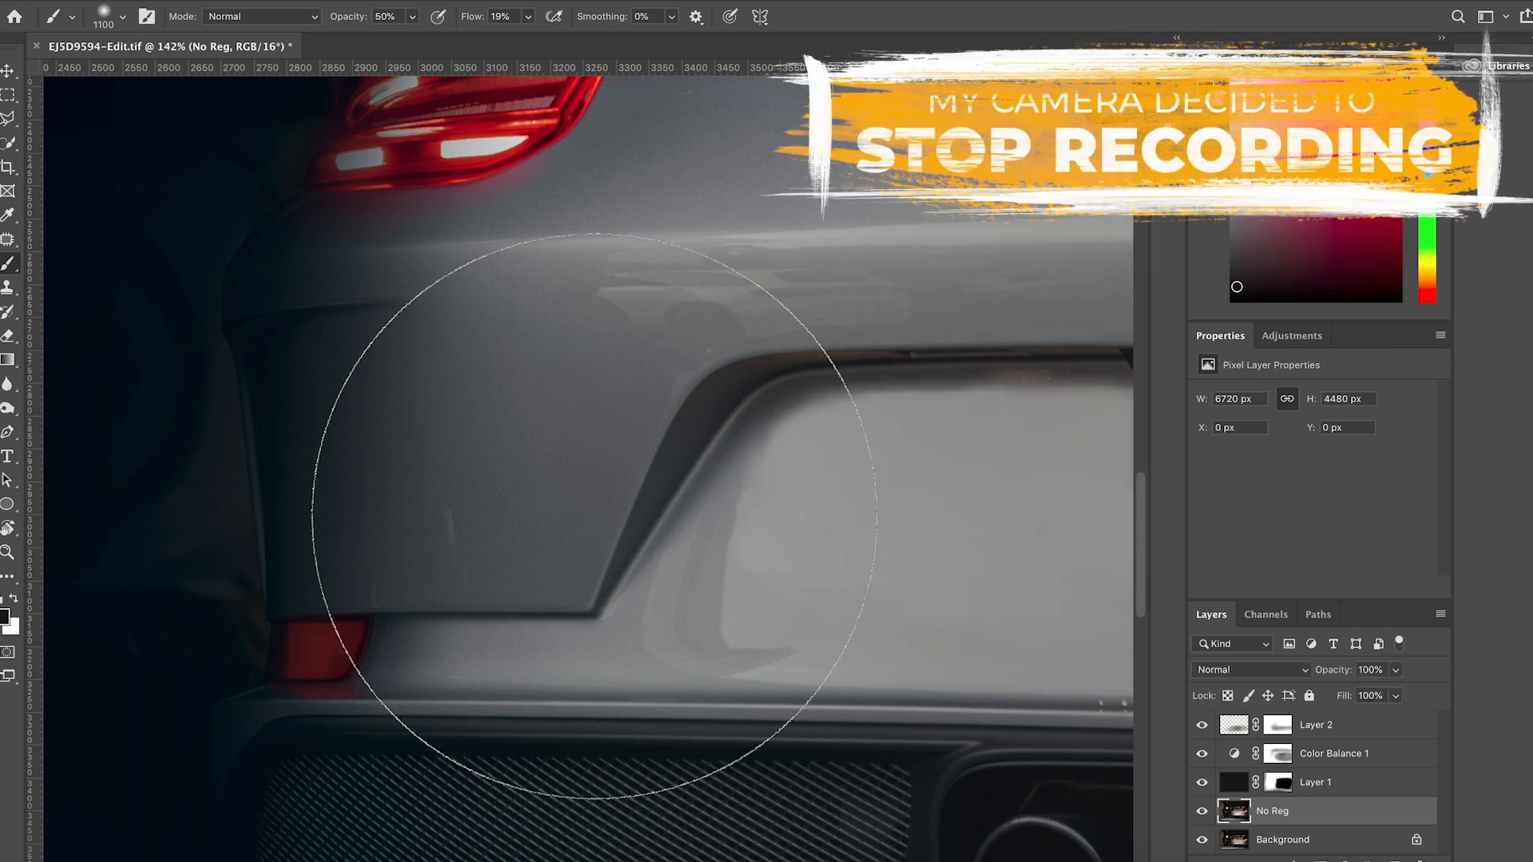
{"action": "scroll", "coordinate": [479, 461], "scroll_direction": "up", "scroll_amount": 2}
{"action": "key", "text": "j"}
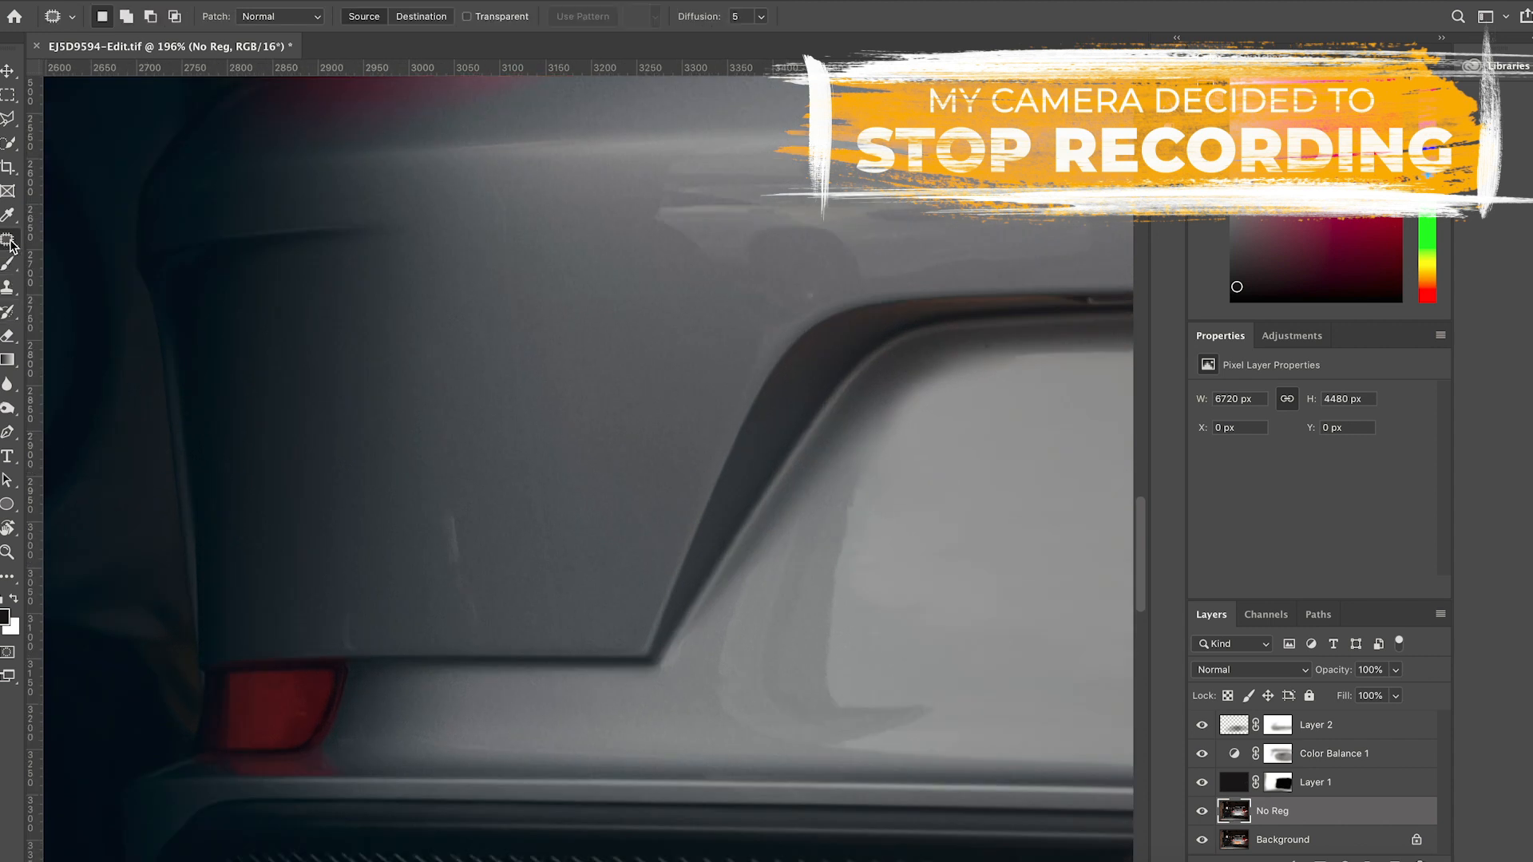
{"action": "mouse_move", "coordinate": [451, 503]}
{"action": "left_mouse_down"}
{"action": "mouse_move", "coordinate": [429, 530]}
{"action": "mouse_move", "coordinate": [455, 568]}
{"action": "mouse_move", "coordinate": [472, 556]}
{"action": "mouse_move", "coordinate": [462, 513]}
{"action": "mouse_move", "coordinate": [513, 535]}
{"action": "mouse_move", "coordinate": [447, 577]}
{"action": "mouse_move", "coordinate": [457, 588]}
{"action": "mouse_move", "coordinate": [508, 572]}
{"action": "left_mouse_up"}
{"action": "mouse_move", "coordinate": [472, 592]}
{"action": "left_mouse_down"}
{"action": "mouse_move", "coordinate": [470, 626]}
{"action": "mouse_move", "coordinate": [488, 607]}
{"action": "mouse_move", "coordinate": [473, 592]}
{"action": "mouse_move", "coordinate": [524, 600]}
{"action": "left_mouse_up"}
{"action": "mouse_move", "coordinate": [356, 605]}
{"action": "left_mouse_down"}
{"action": "mouse_move", "coordinate": [353, 651]}
{"action": "mouse_move", "coordinate": [379, 642]}
{"action": "mouse_move", "coordinate": [357, 613]}
{"action": "left_mouse_up"}
{"action": "left_click_drag", "start_coordinate": [356, 626], "coordinate": [414, 606]}
Step: Patch the reflections on the bodywork between the left tail light and the number plate recess with clean paint
{"action": "mouse_move", "coordinate": [694, 419]}
{"action": "left_mouse_down"}
{"action": "mouse_move", "coordinate": [745, 423]}
{"action": "mouse_move", "coordinate": [688, 432]}
{"action": "mouse_move", "coordinate": [776, 436]}
{"action": "mouse_move", "coordinate": [523, 461]}
{"action": "mouse_move", "coordinate": [690, 432]}
{"action": "left_mouse_up"}
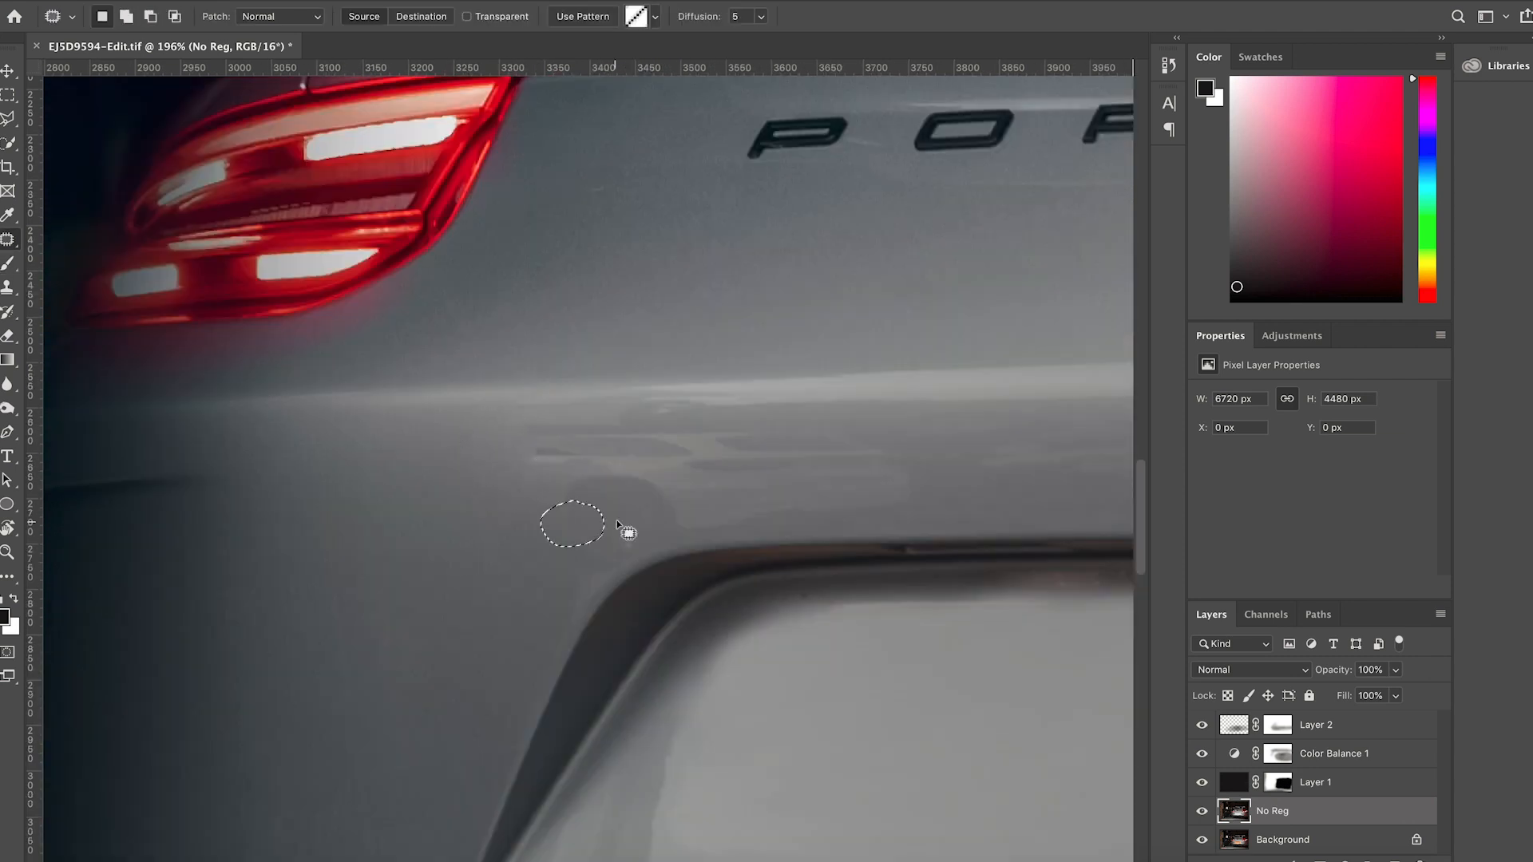
{"action": "left_click_drag", "start_coordinate": [626, 530], "coordinate": [628, 530]}
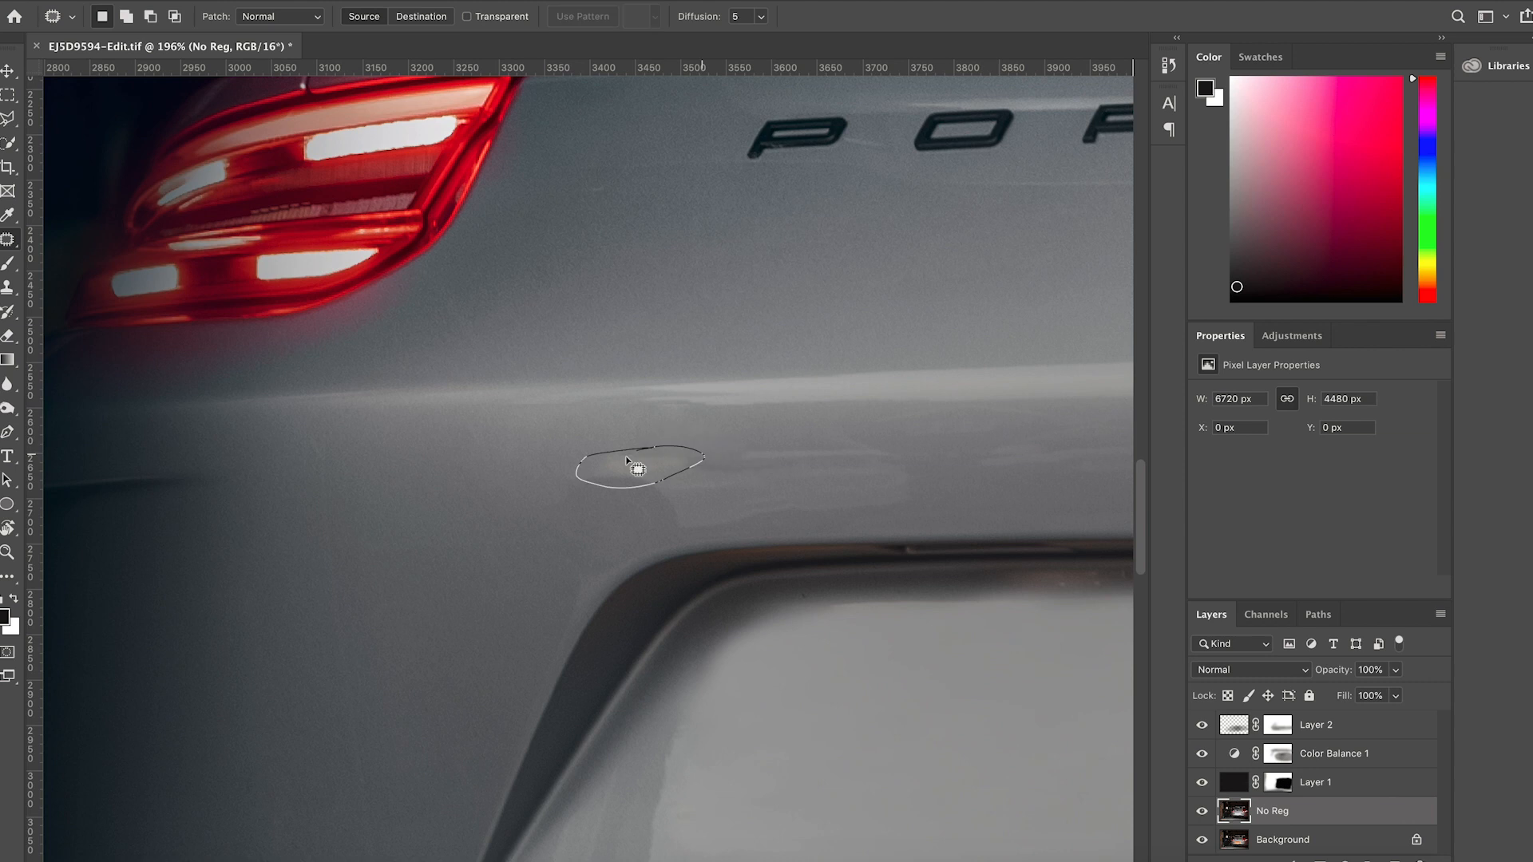
{"action": "scroll", "coordinate": [840, 568], "scroll_direction": "up", "scroll_amount": 3}
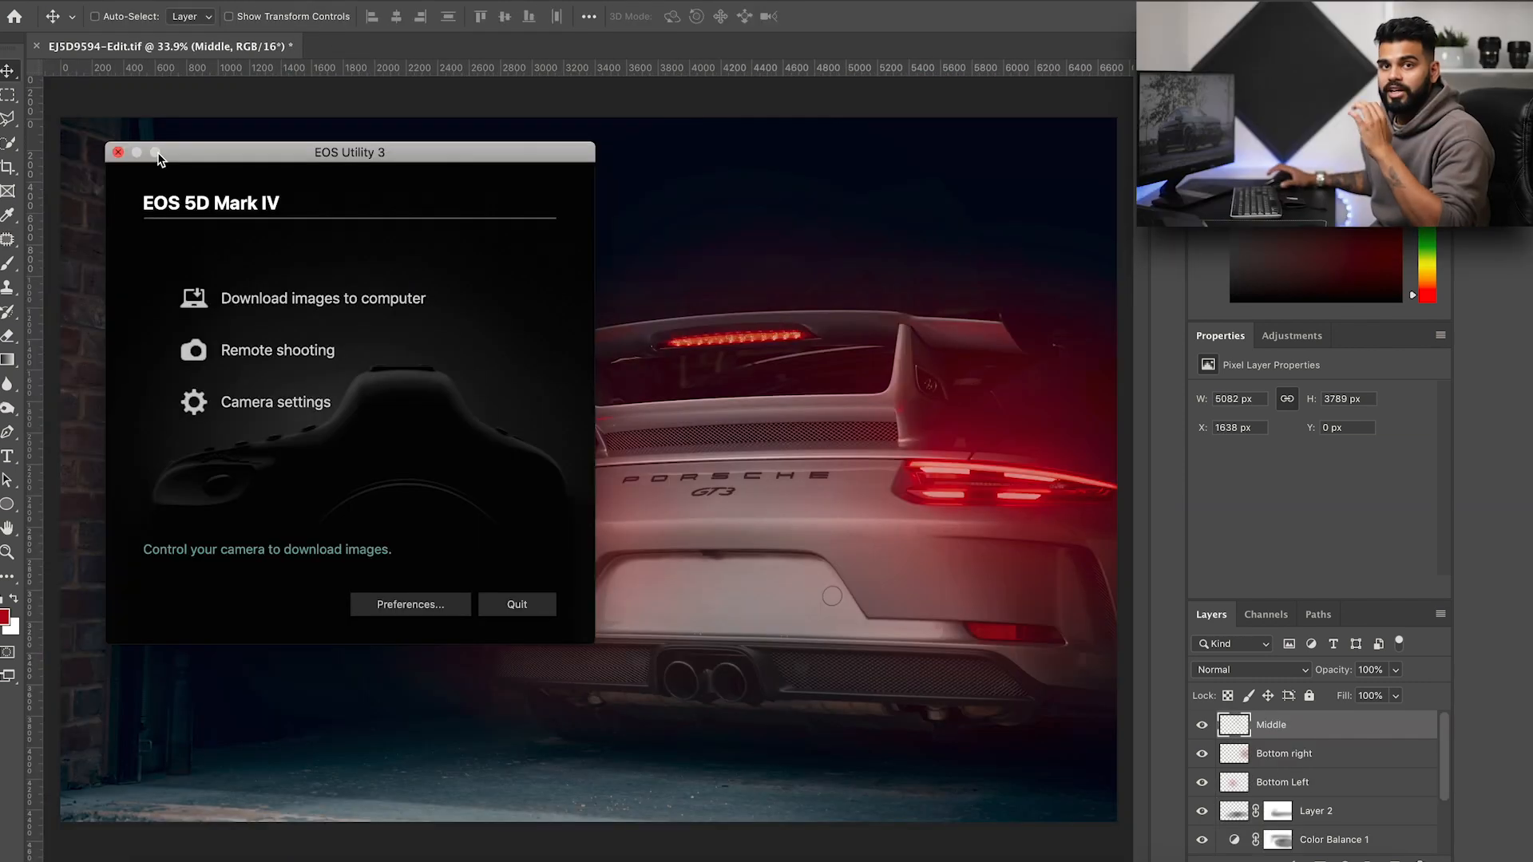
Step: Quit the EOS Utility window, hide the Middle, Bottom right and Bottom Left glow layers, and make Layer 2 active
{"action": "left_click", "coordinate": [514, 604]}
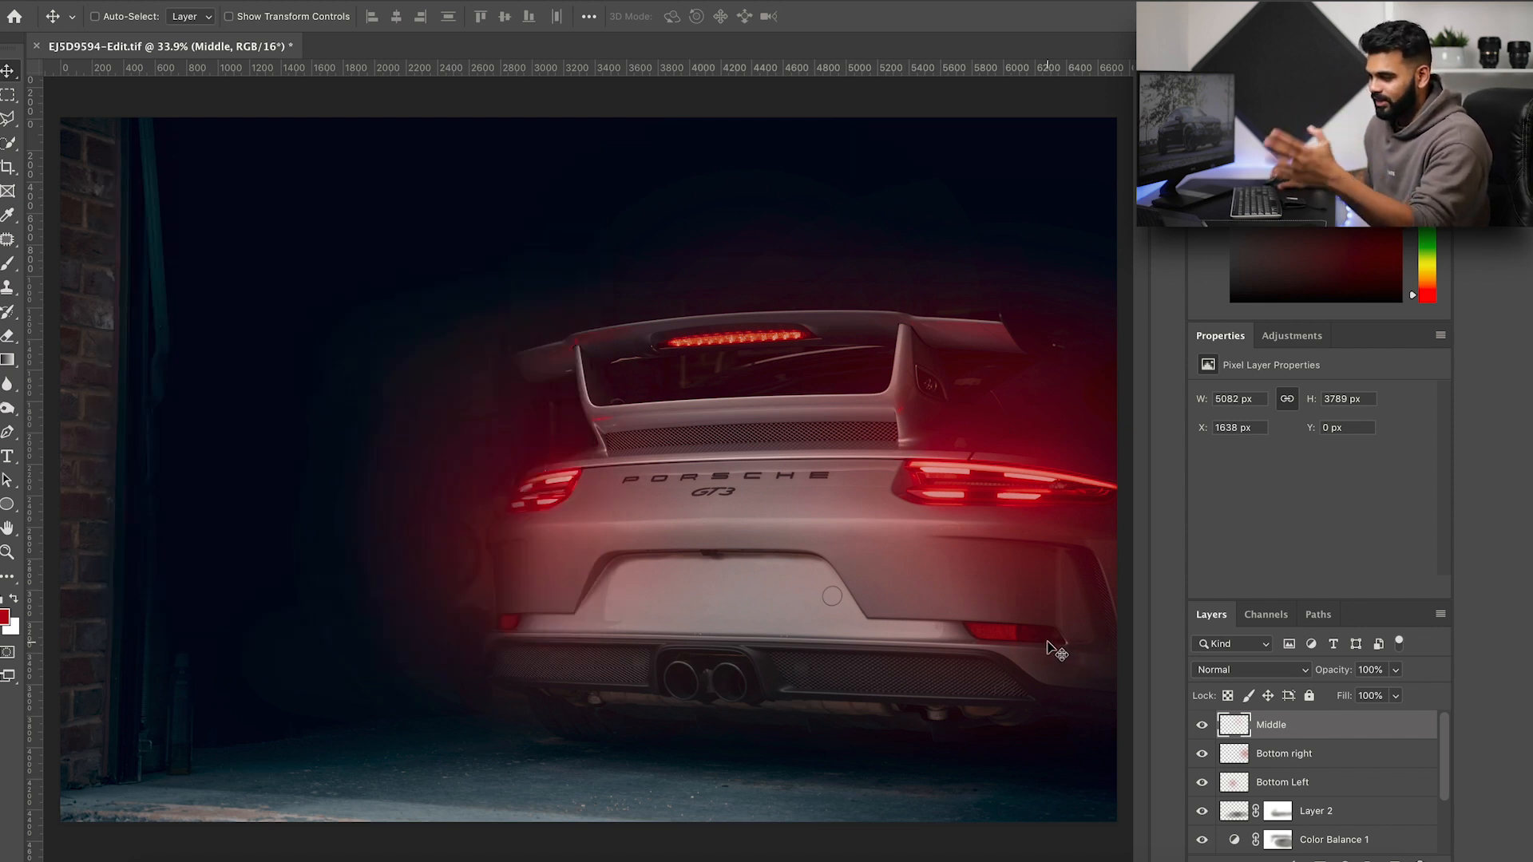
{"action": "left_click_drag", "start_coordinate": [1201, 725], "coordinate": [1201, 755]}
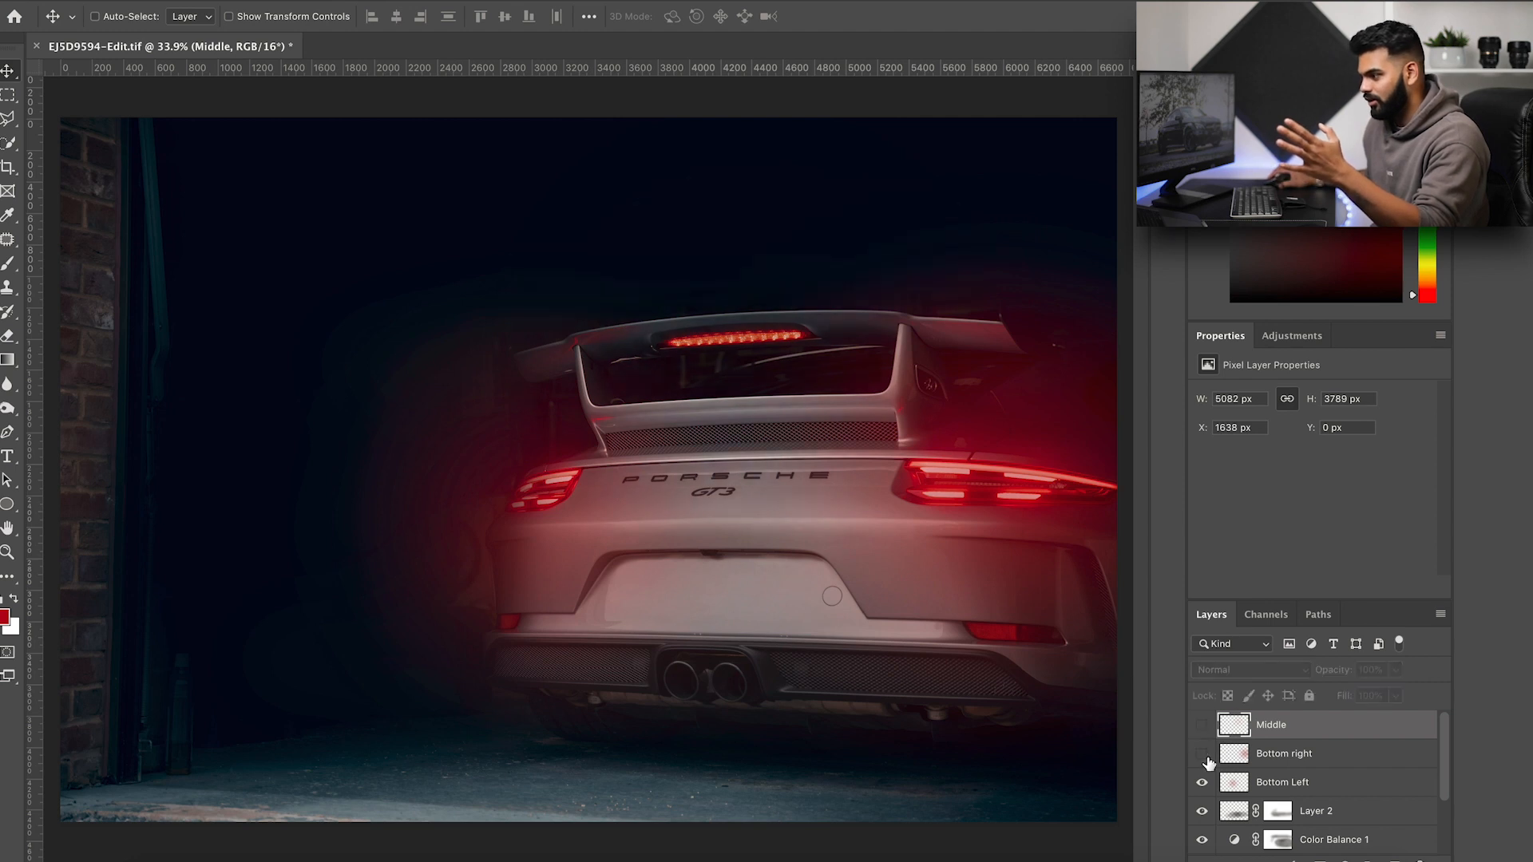
{"action": "left_click", "coordinate": [1203, 786]}
{"action": "key", "text": "alt+["}
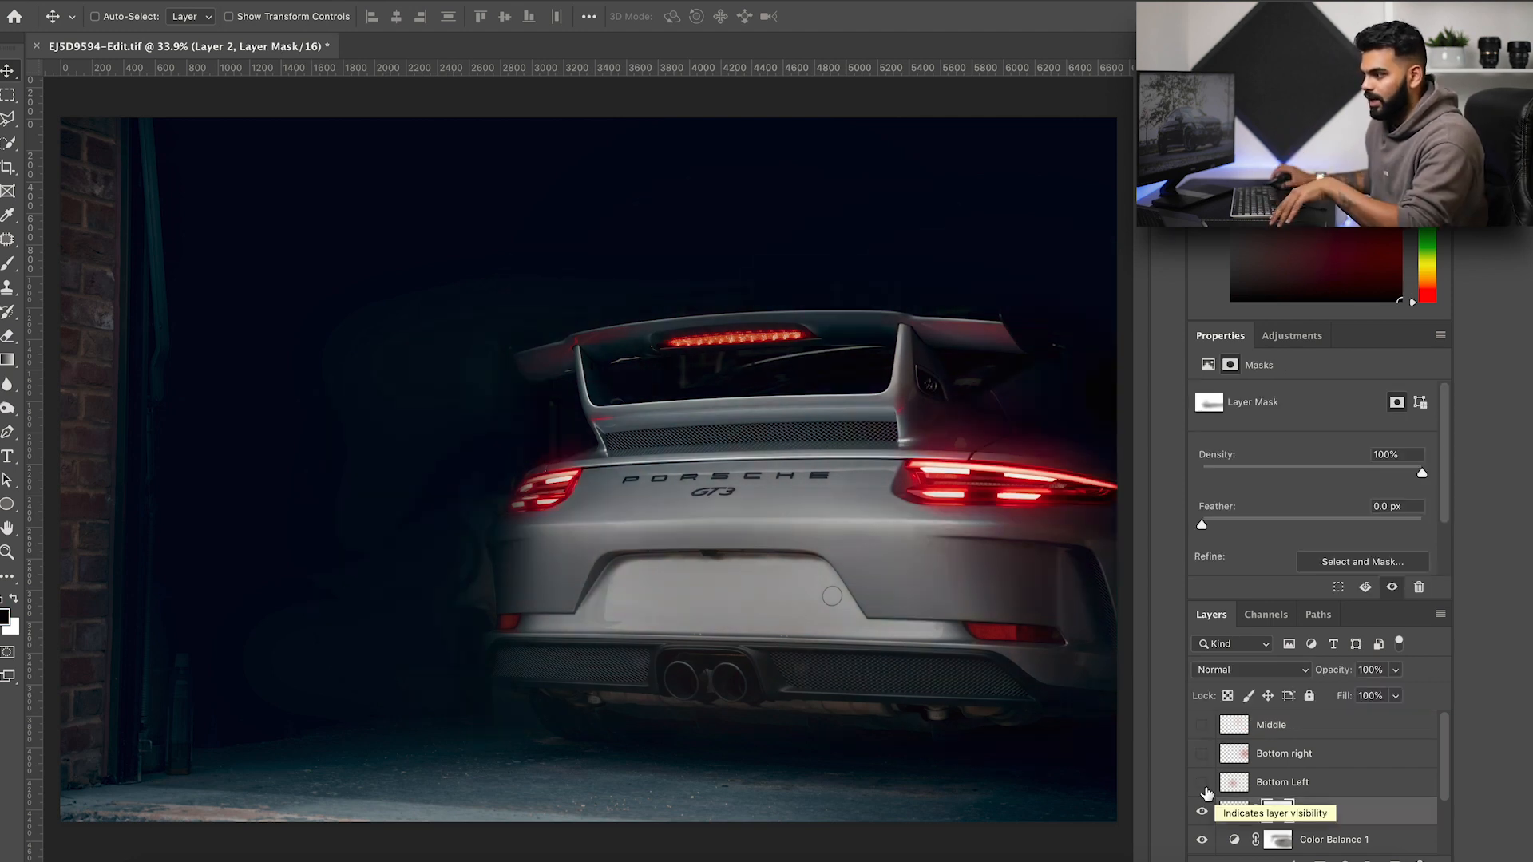
Step: Draw a red-filled ellipse about 1096 × 829 px above Layer 2 and place it over the left tail light
{"action": "left_click", "coordinate": [6, 506]}
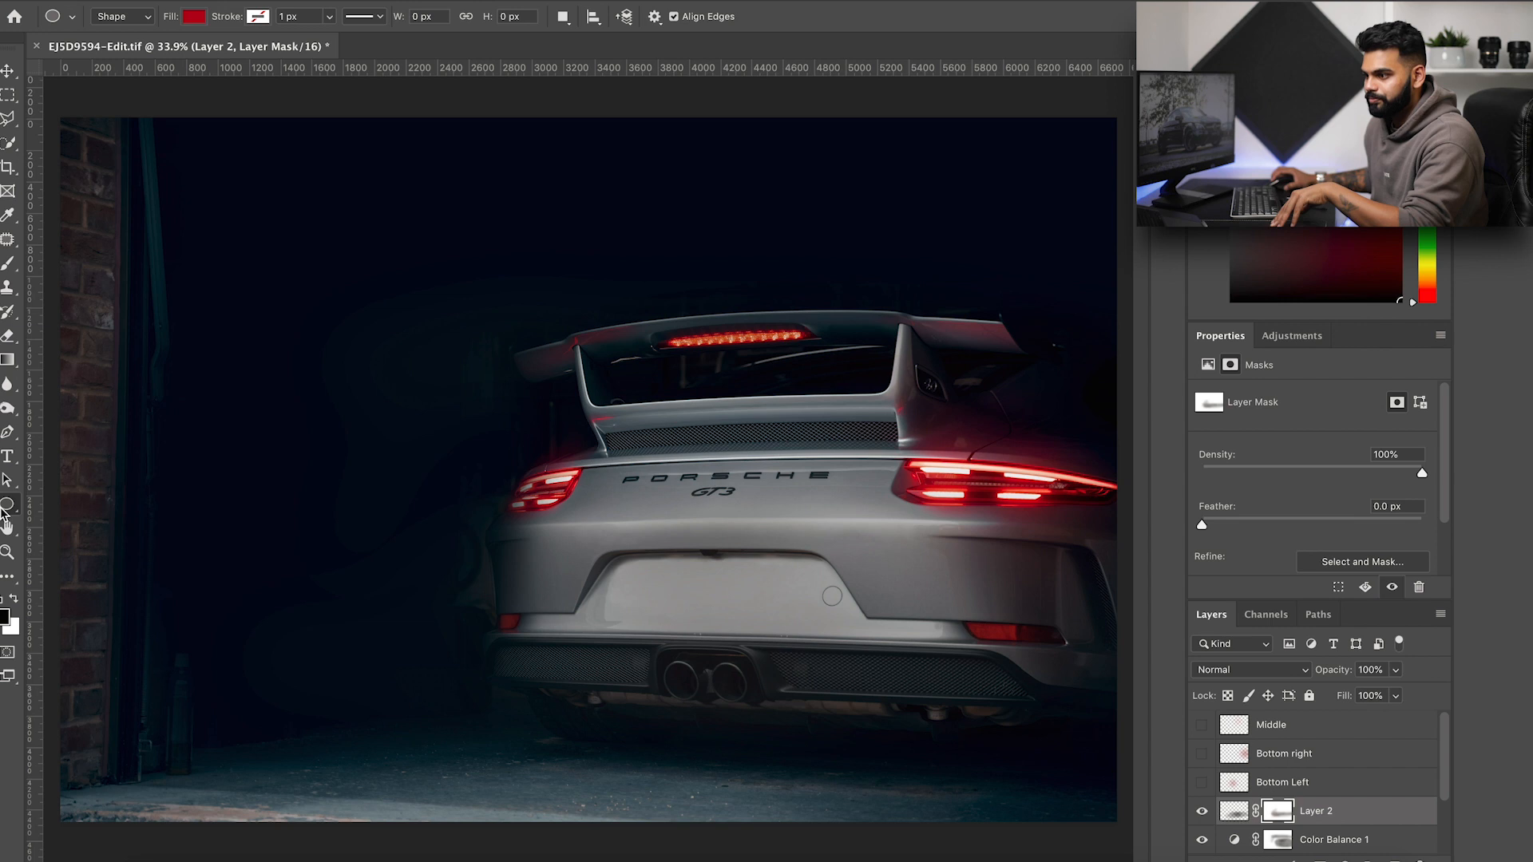
{"action": "right_click", "coordinate": [5, 507]}
{"action": "left_click", "coordinate": [49, 536]}
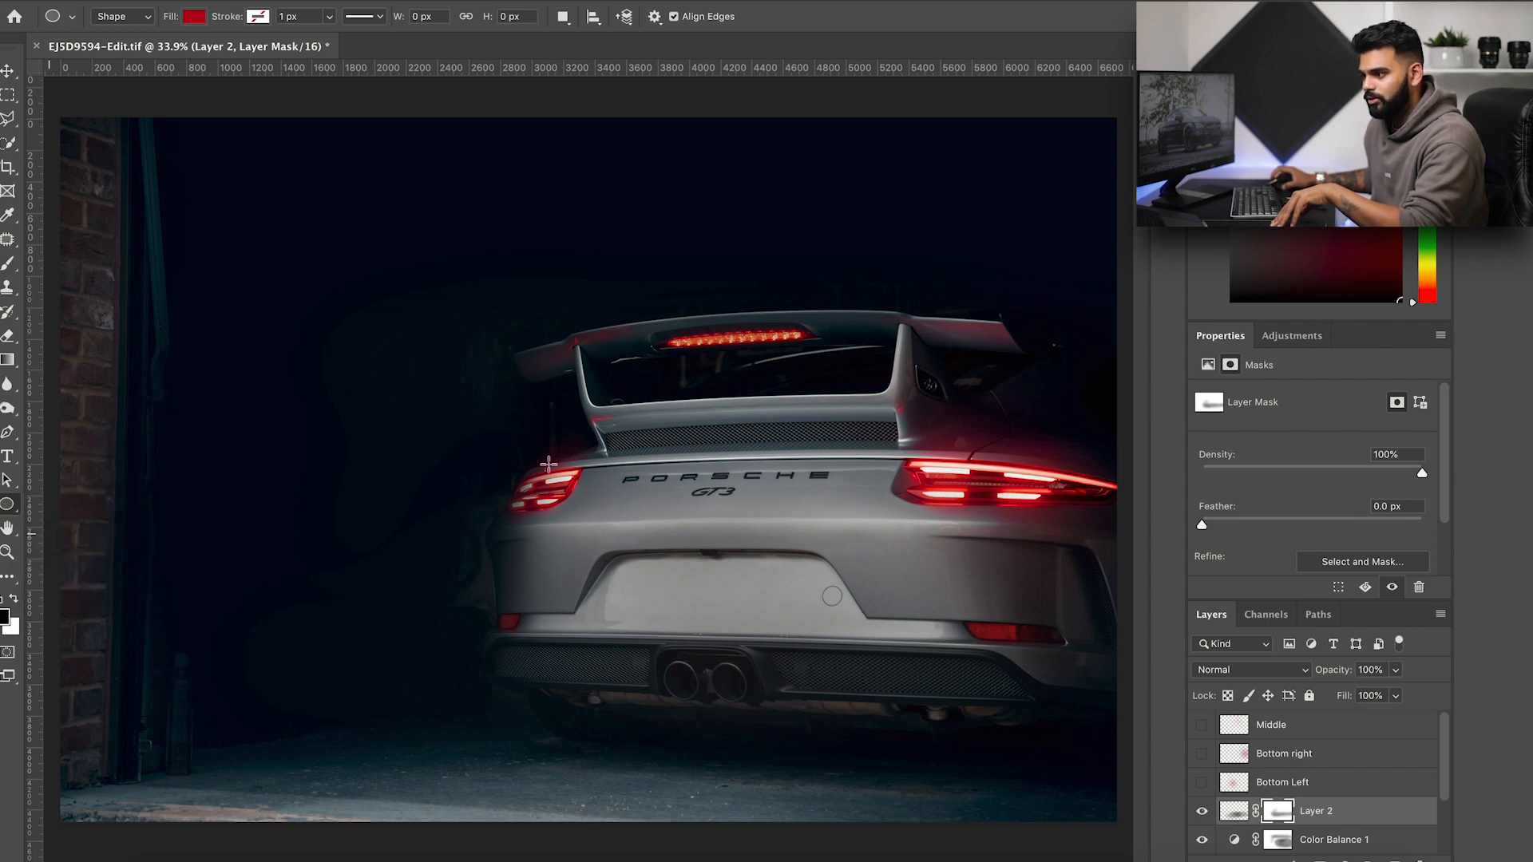
{"action": "left_click_drag", "start_coordinate": [457, 458], "coordinate": [630, 587]}
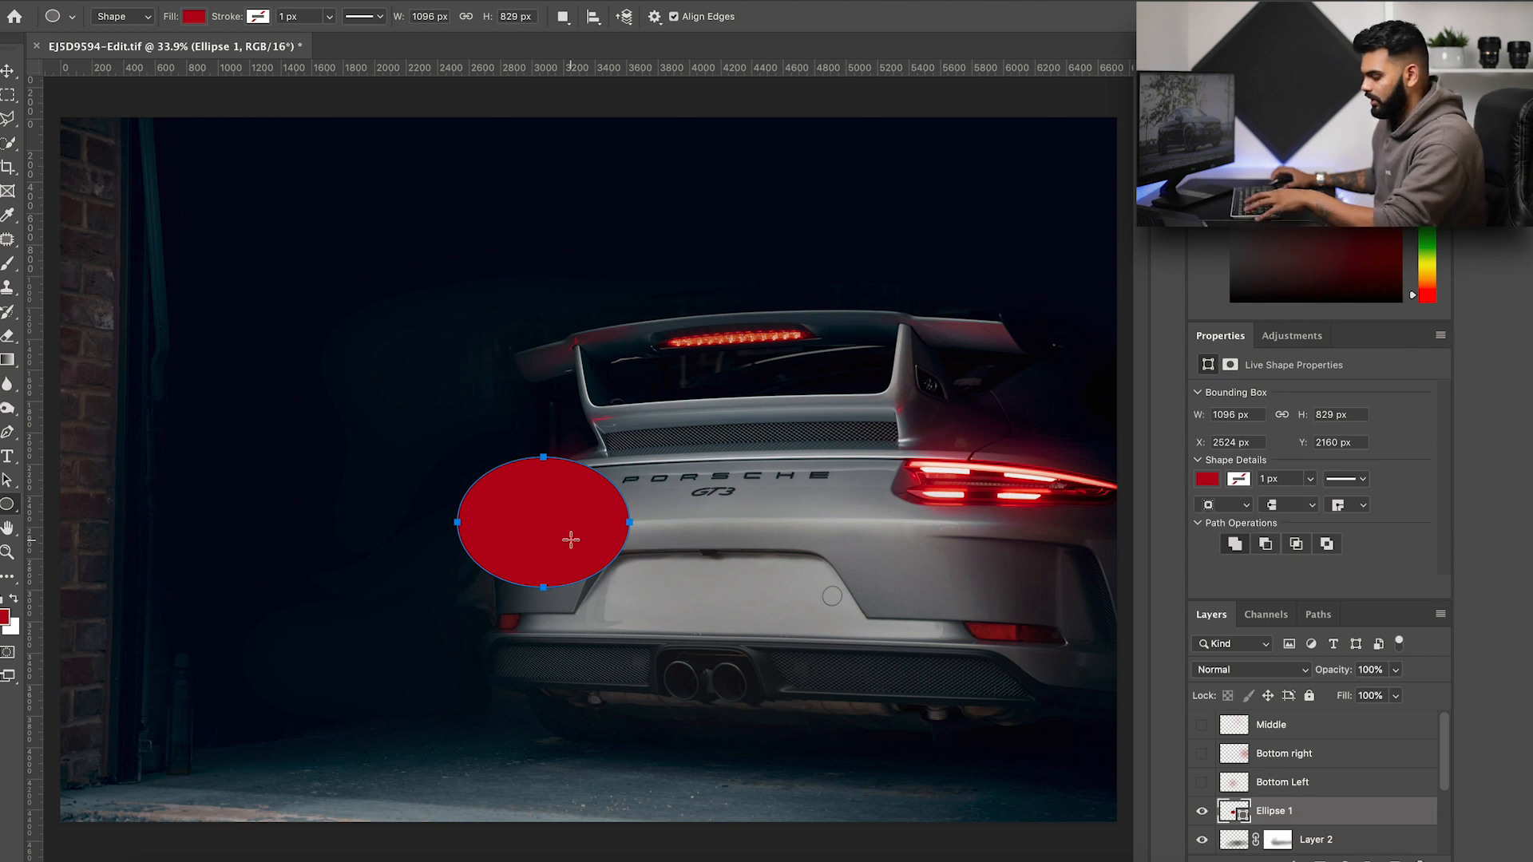
{"action": "key", "text": "v"}
{"action": "left_click_drag", "start_coordinate": [568, 544], "coordinate": [565, 516]}
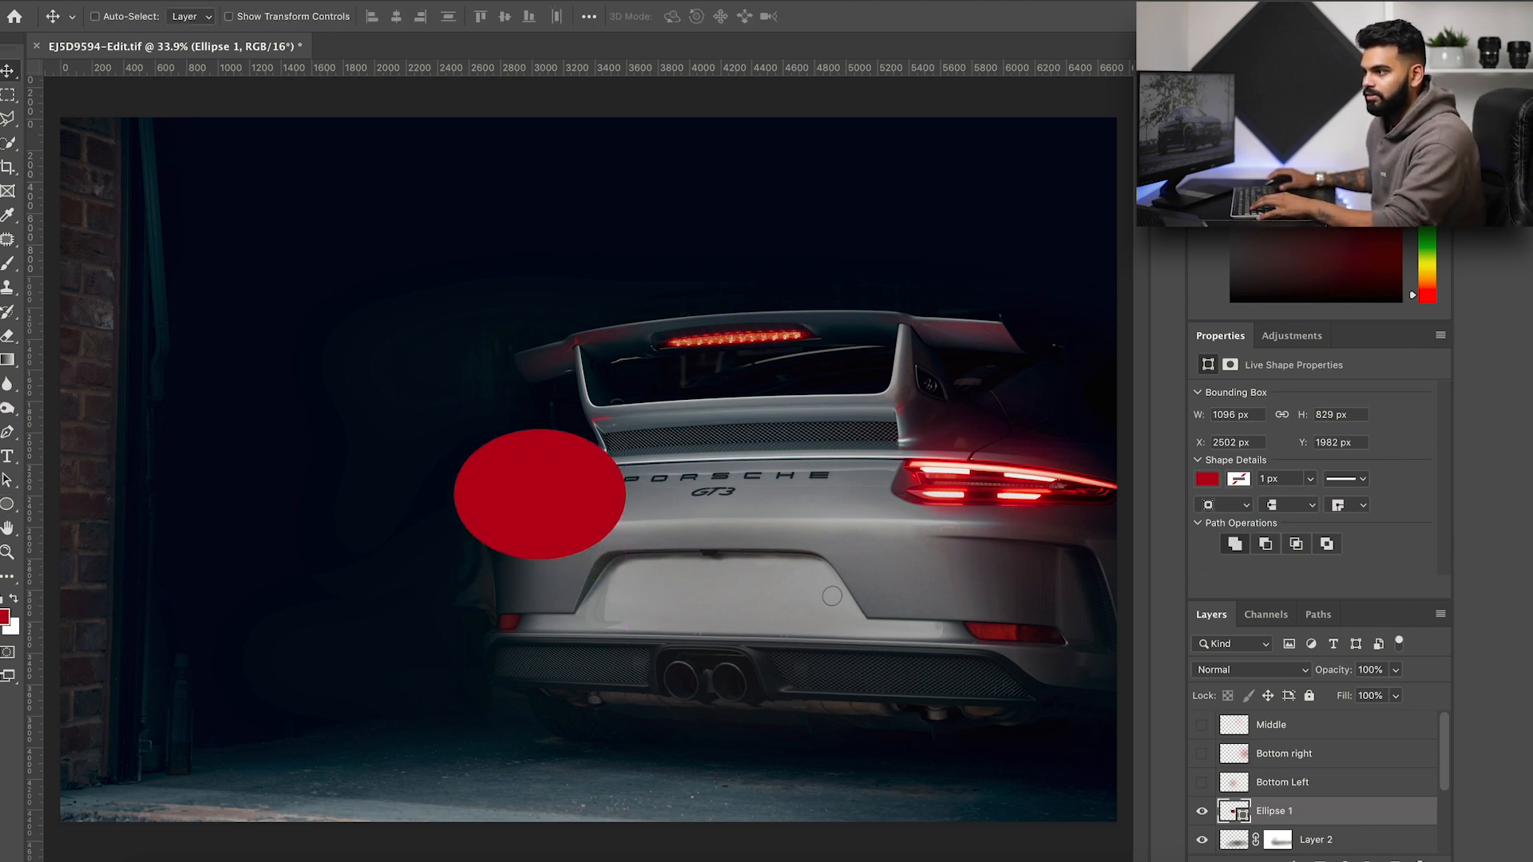
Step: Rasterize the red ellipse and apply a Gaussian Blur with a 647.3-pixel radius to make it a soft glow
{"action": "left_click", "coordinate": [447, 2]}
{"action": "mouse_move", "coordinate": [518, 189]}
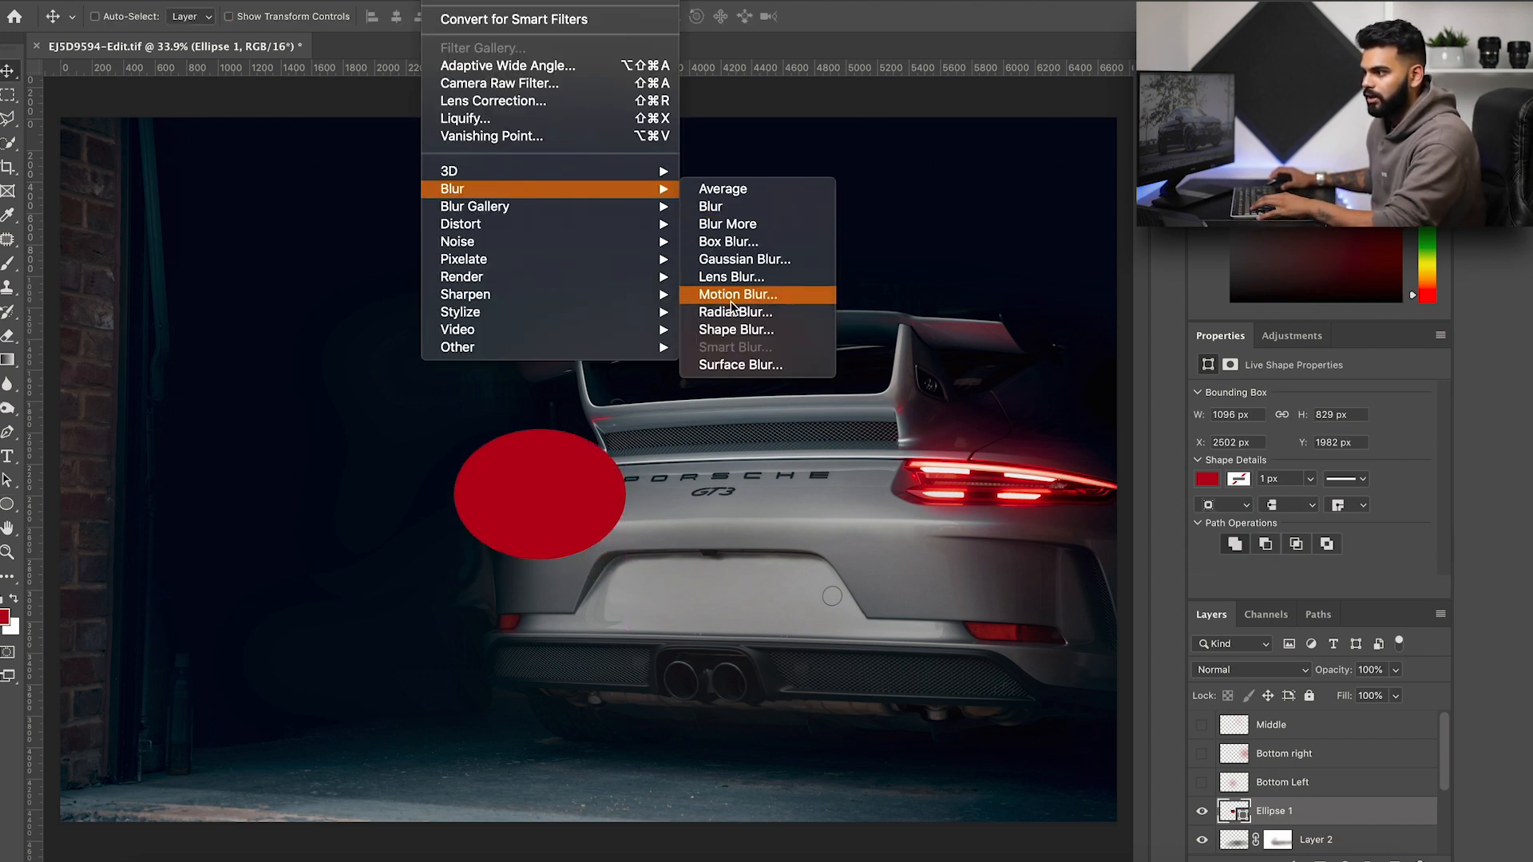
{"action": "left_click", "coordinate": [734, 258]}
{"action": "left_click", "coordinate": [795, 288]}
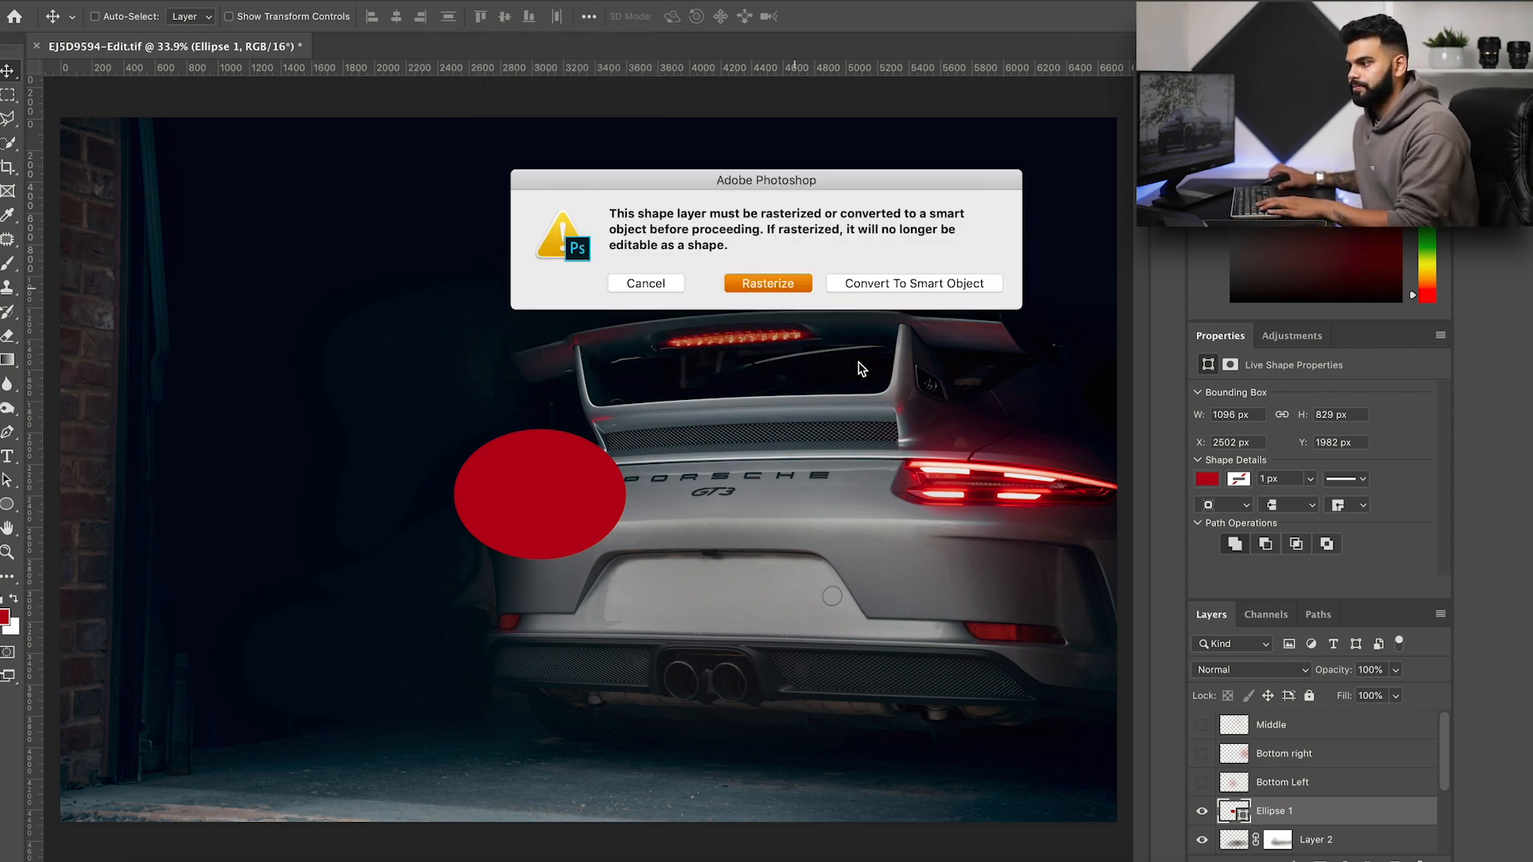
{"action": "key", "text": "Return"}
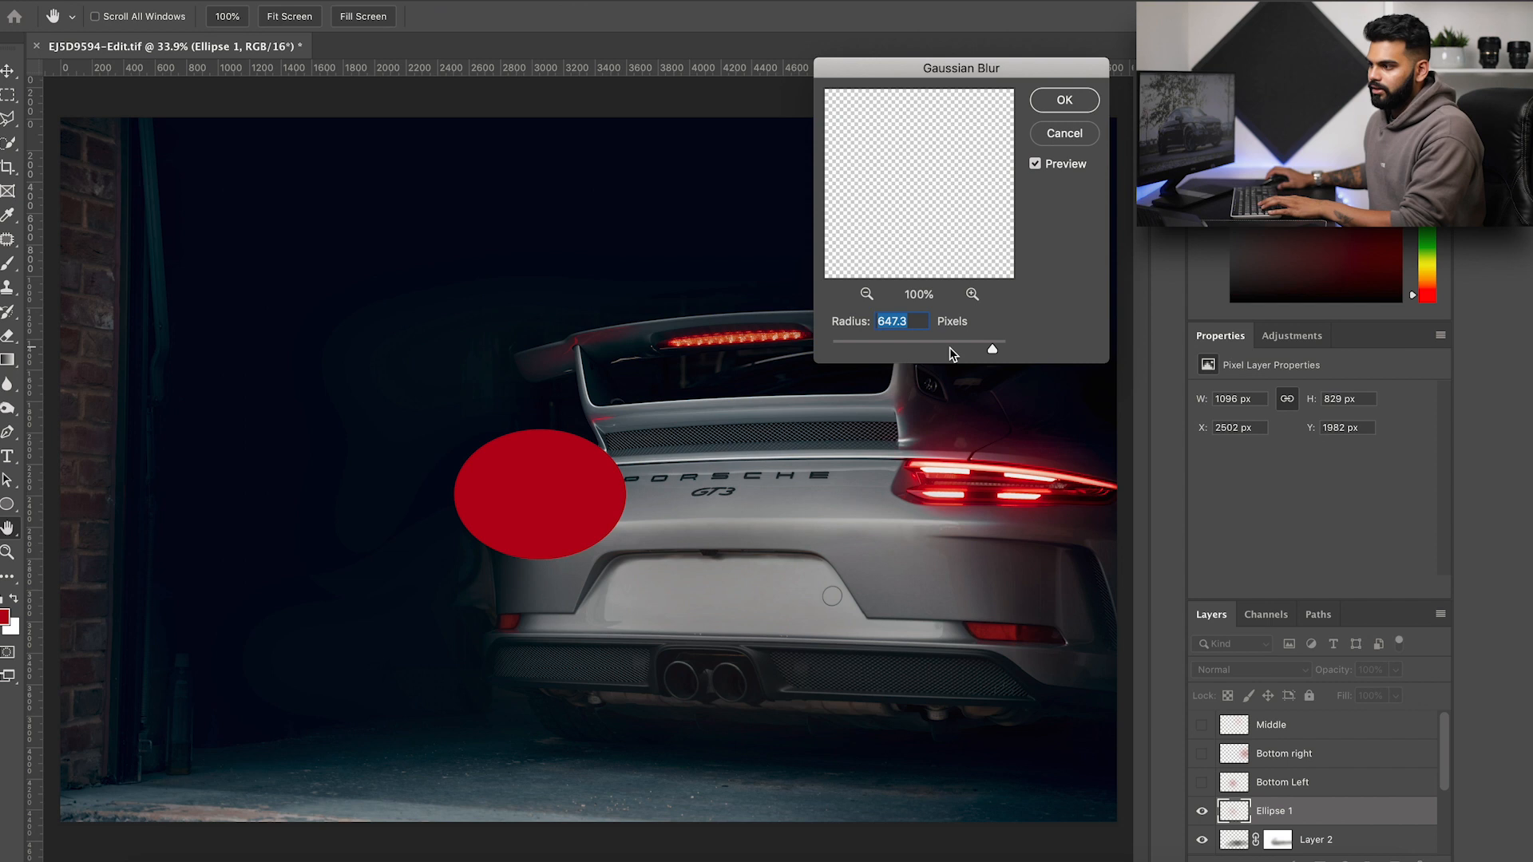
{"action": "left_click", "coordinate": [553, 494]}
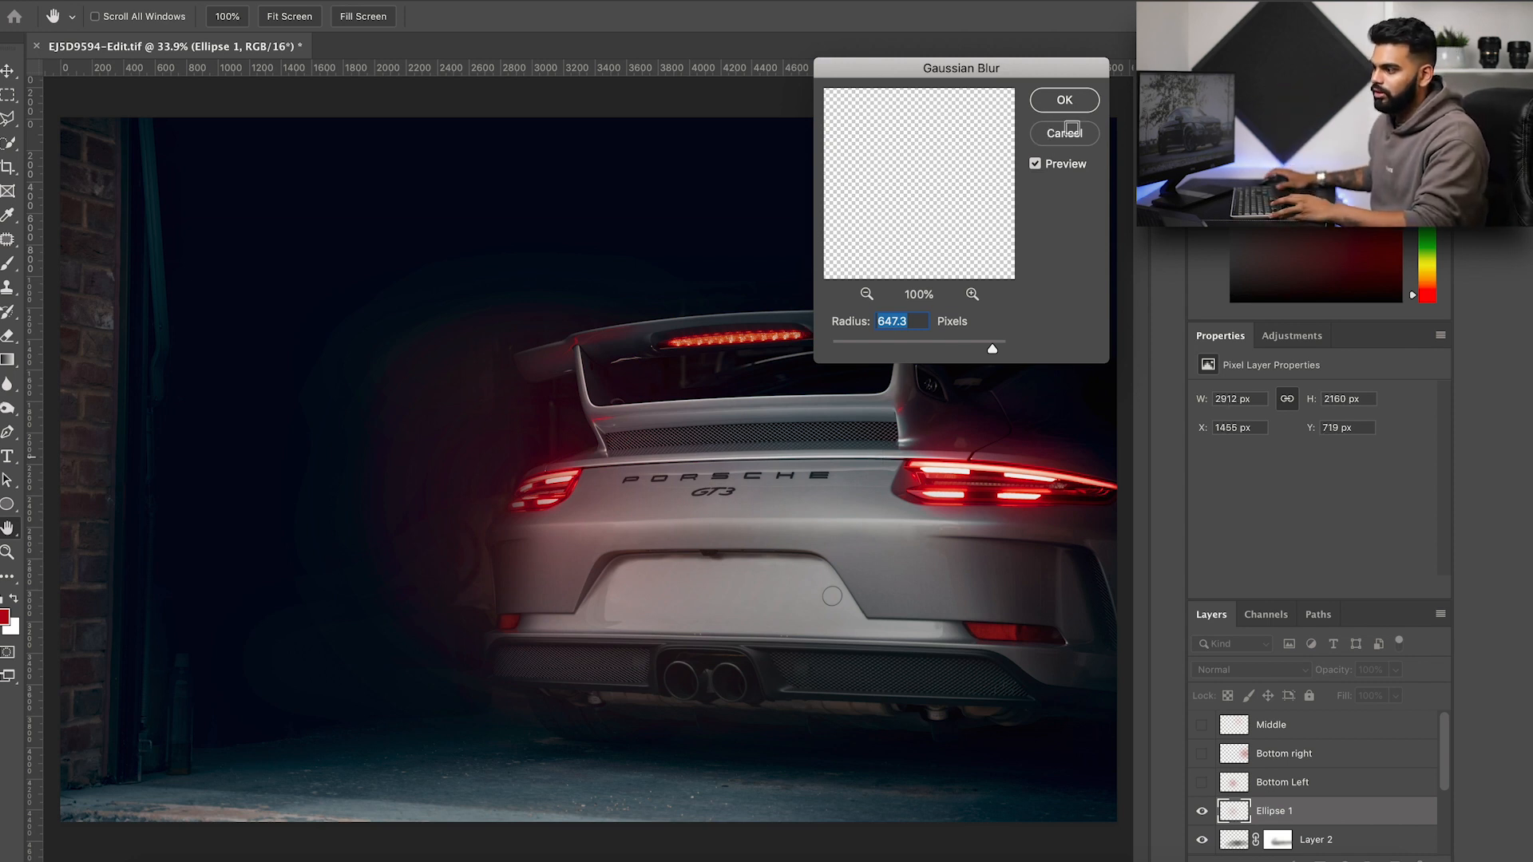
Step: Show the Bottom Left, Bottom right and Middle glow layers and make Bottom Left active
{"action": "left_click", "coordinate": [1201, 783]}
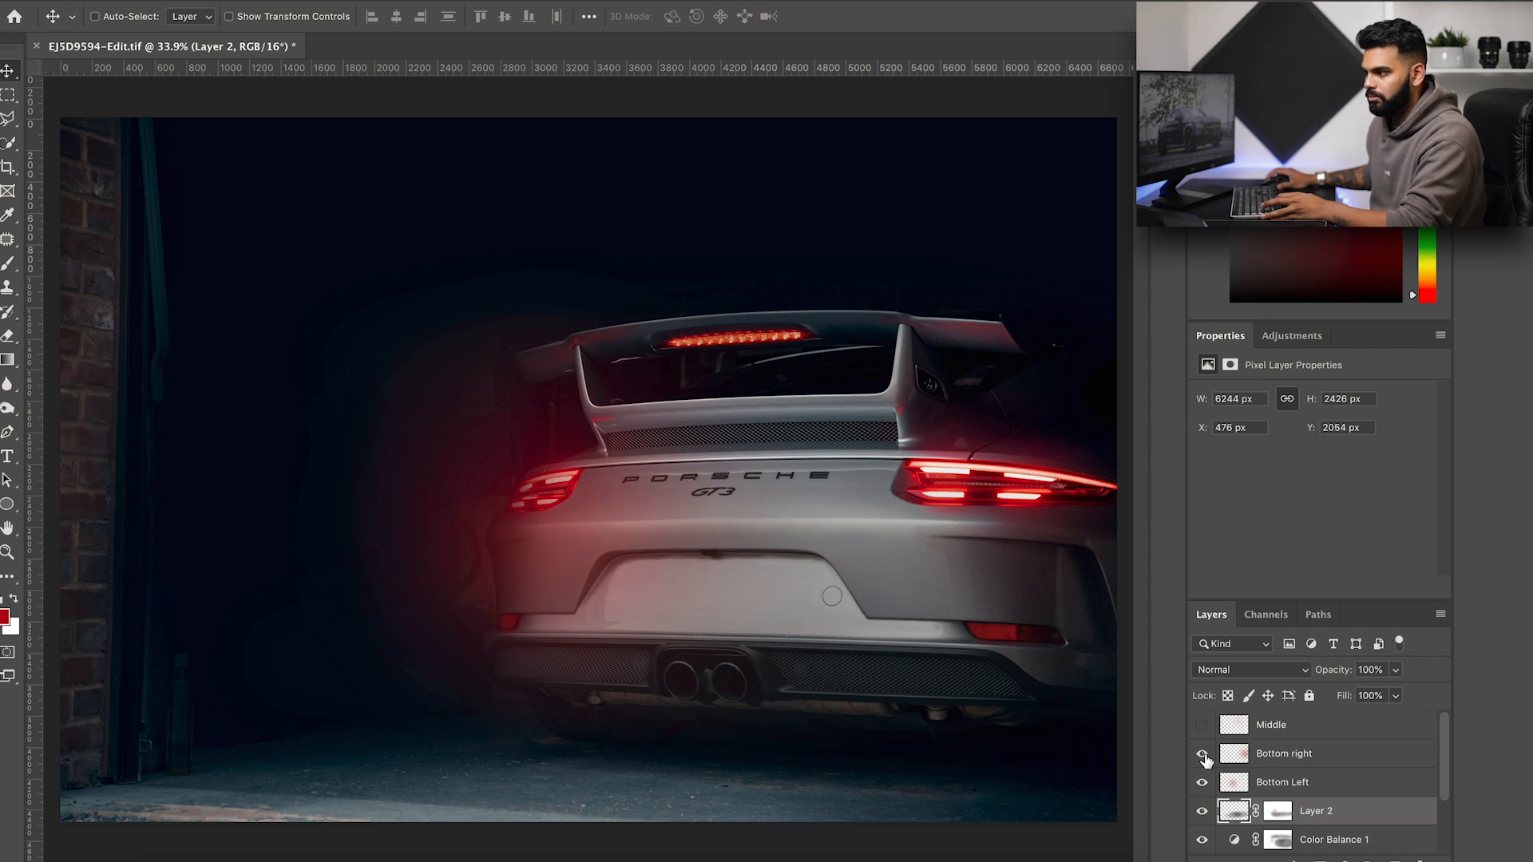
{"action": "left_click", "coordinate": [1202, 754]}
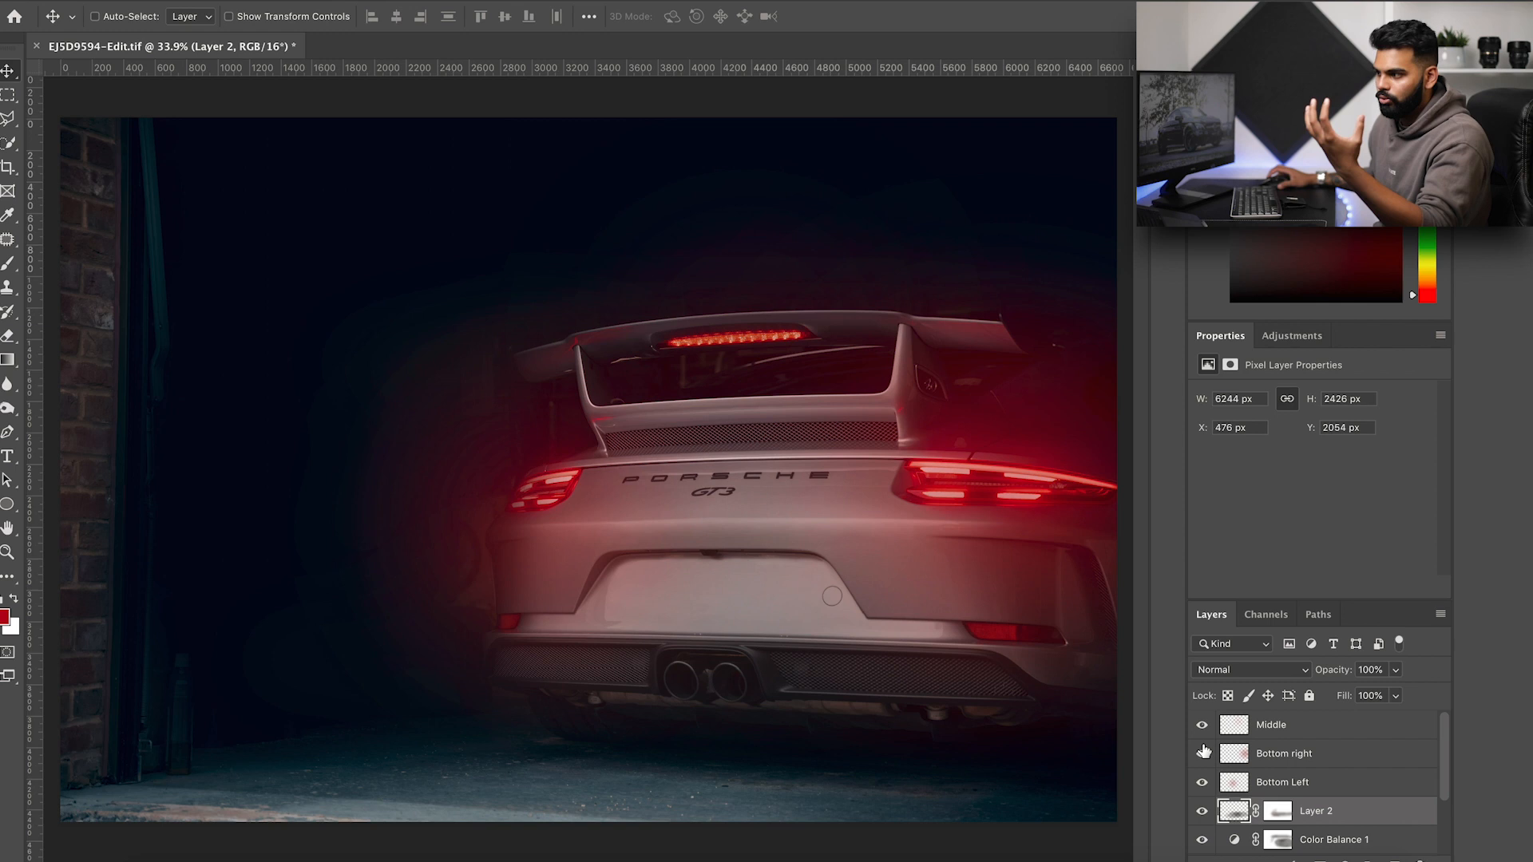
{"action": "left_click", "coordinate": [1262, 782]}
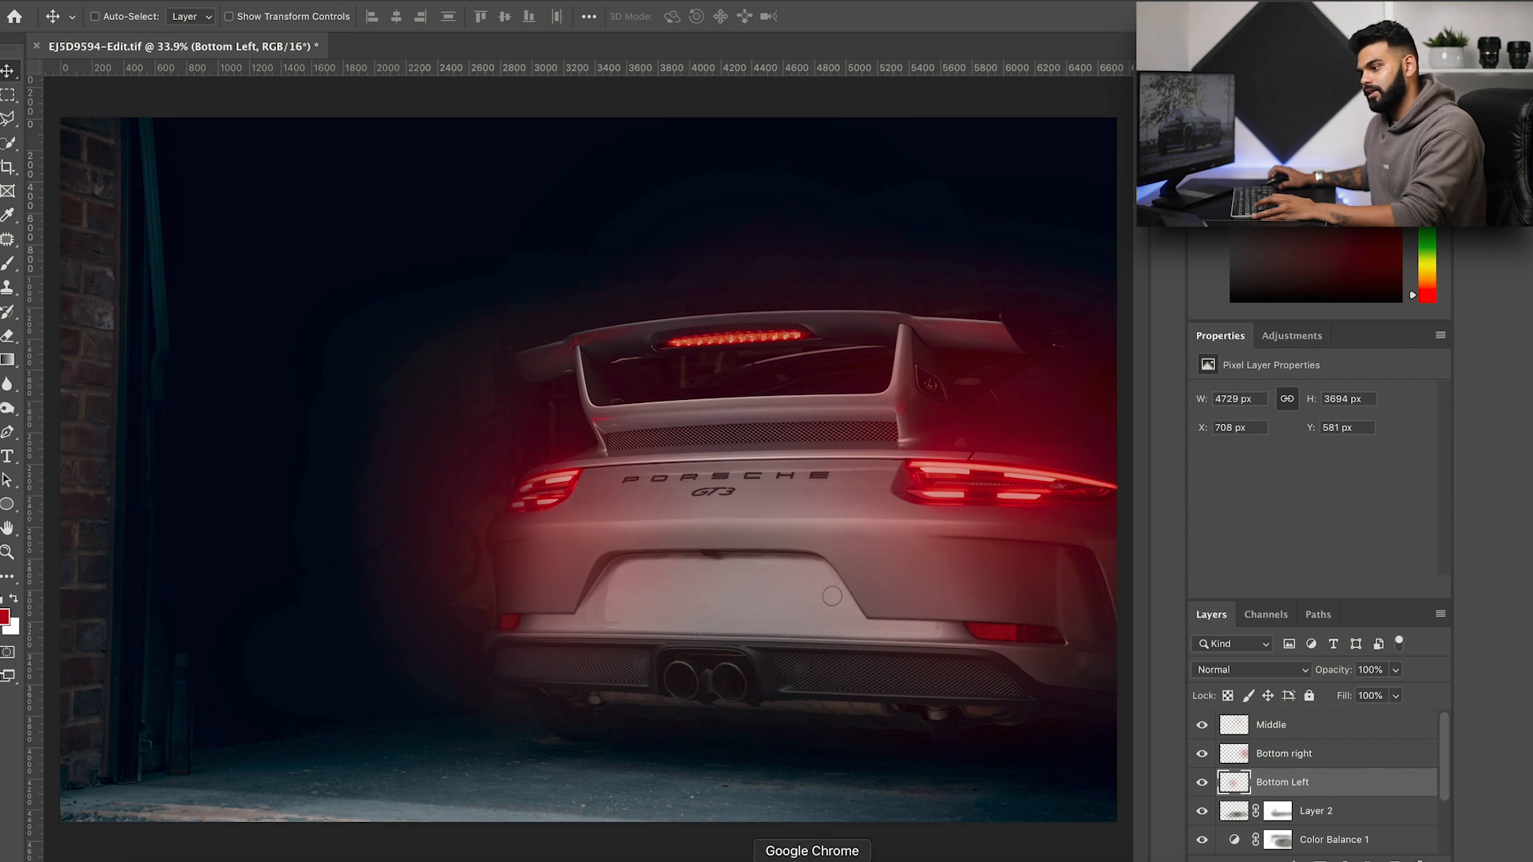
Step: Switch to Google Chrome and search for "red light flare"
{"action": "left_click", "coordinate": [812, 859]}
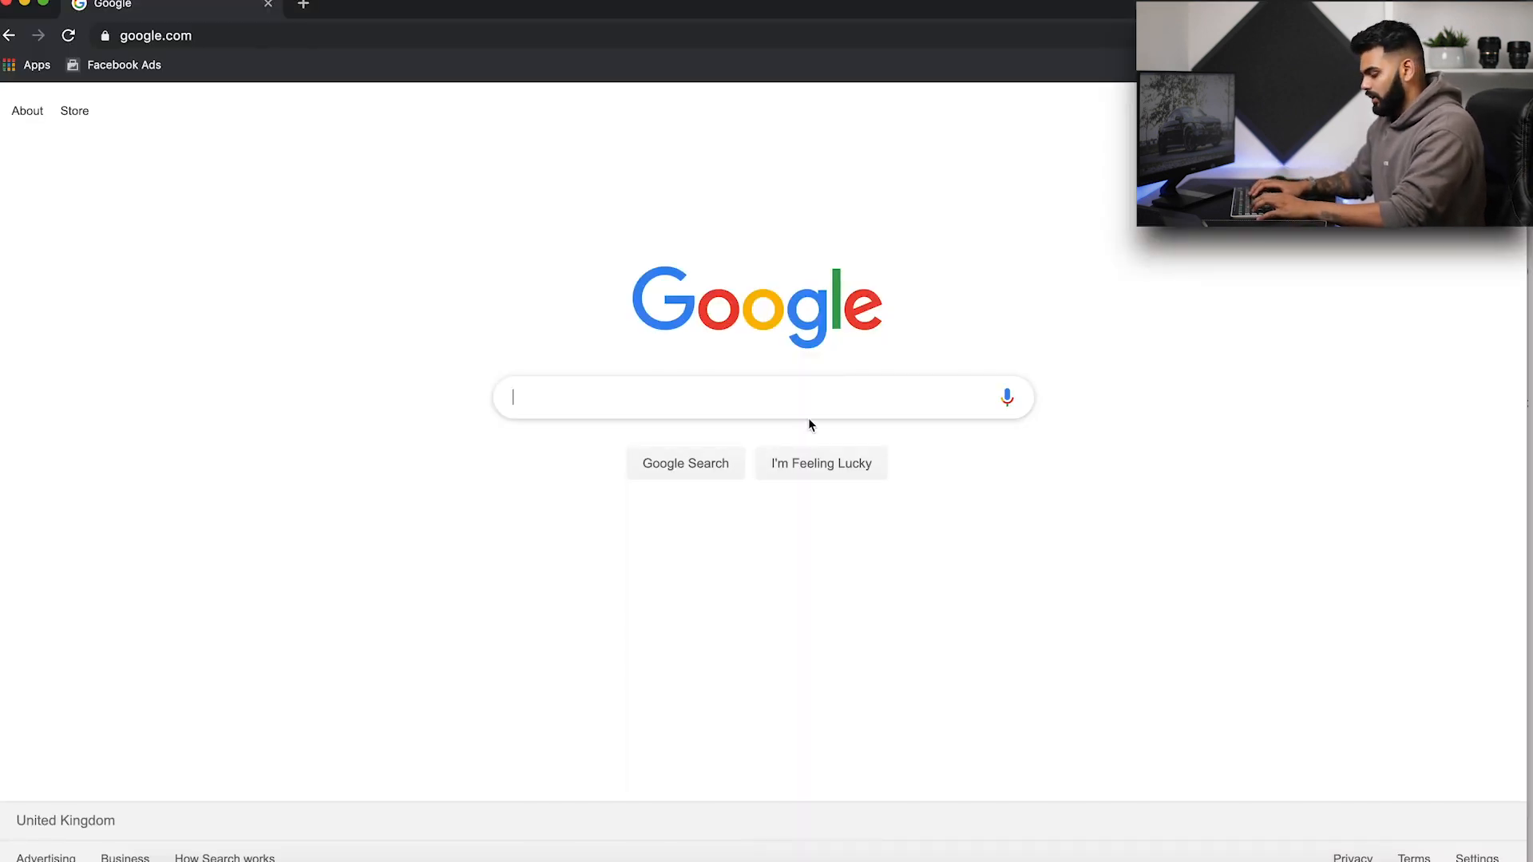
{"action": "type", "text": "red light s"}
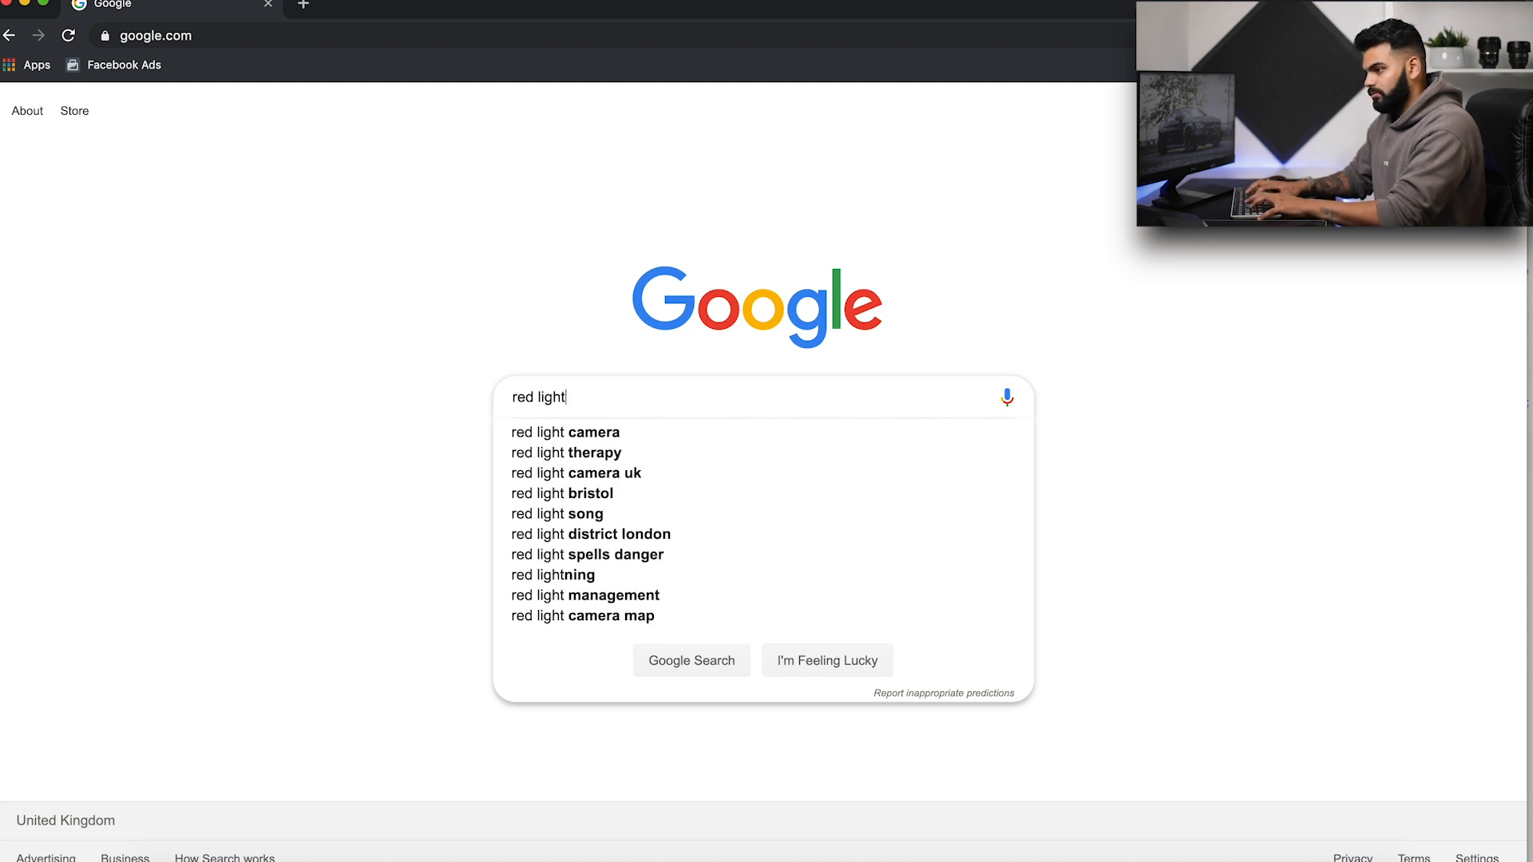
{"action": "key", "text": "BackSpace"}
{"action": "type", "text": "flare"}
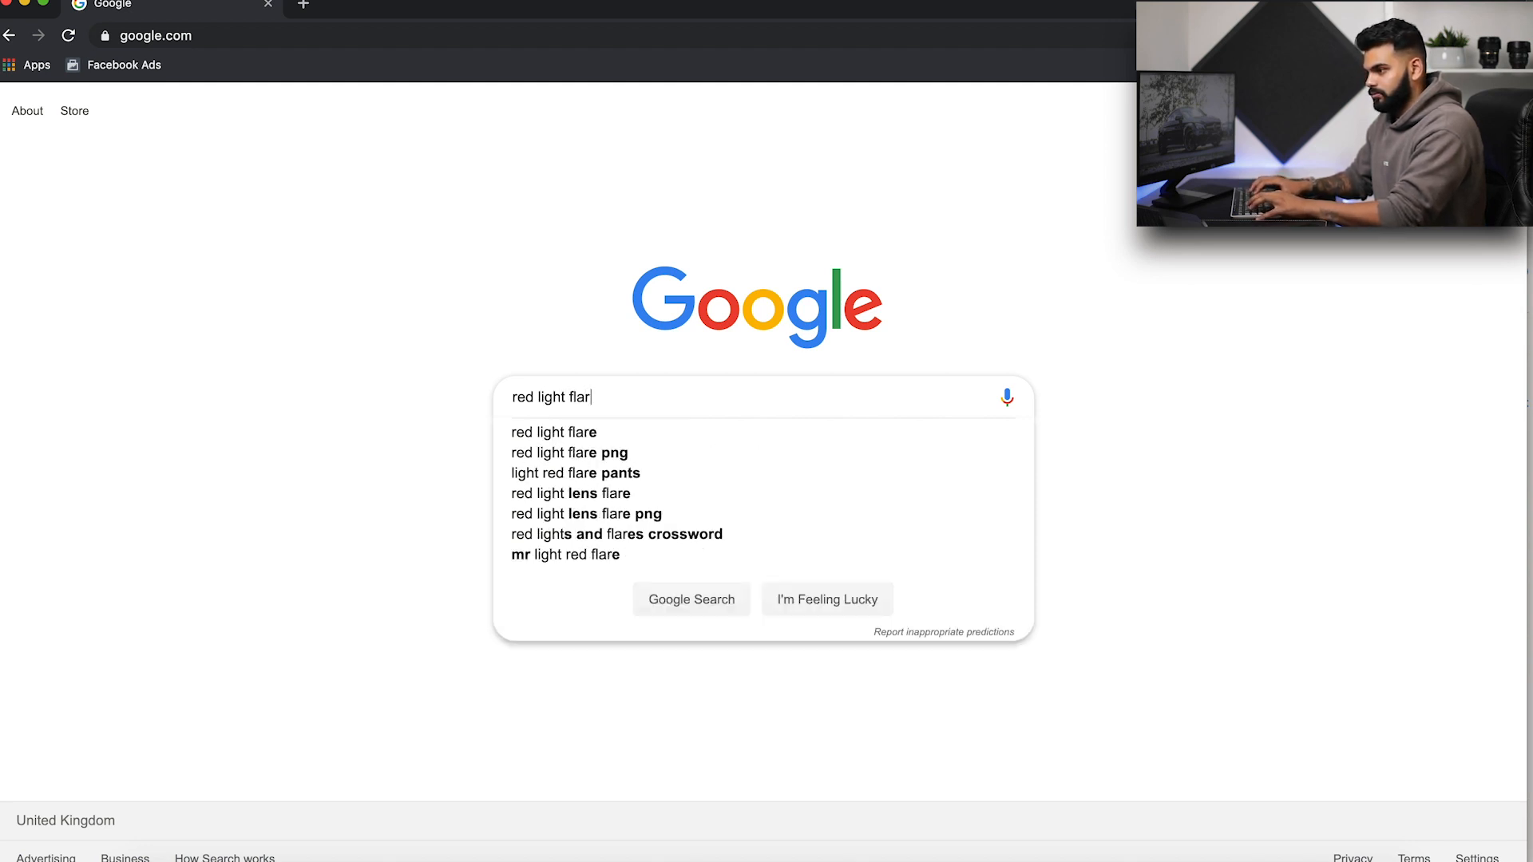
{"action": "key", "text": "Return"}
{"action": "left_click", "coordinate": [231, 177]}
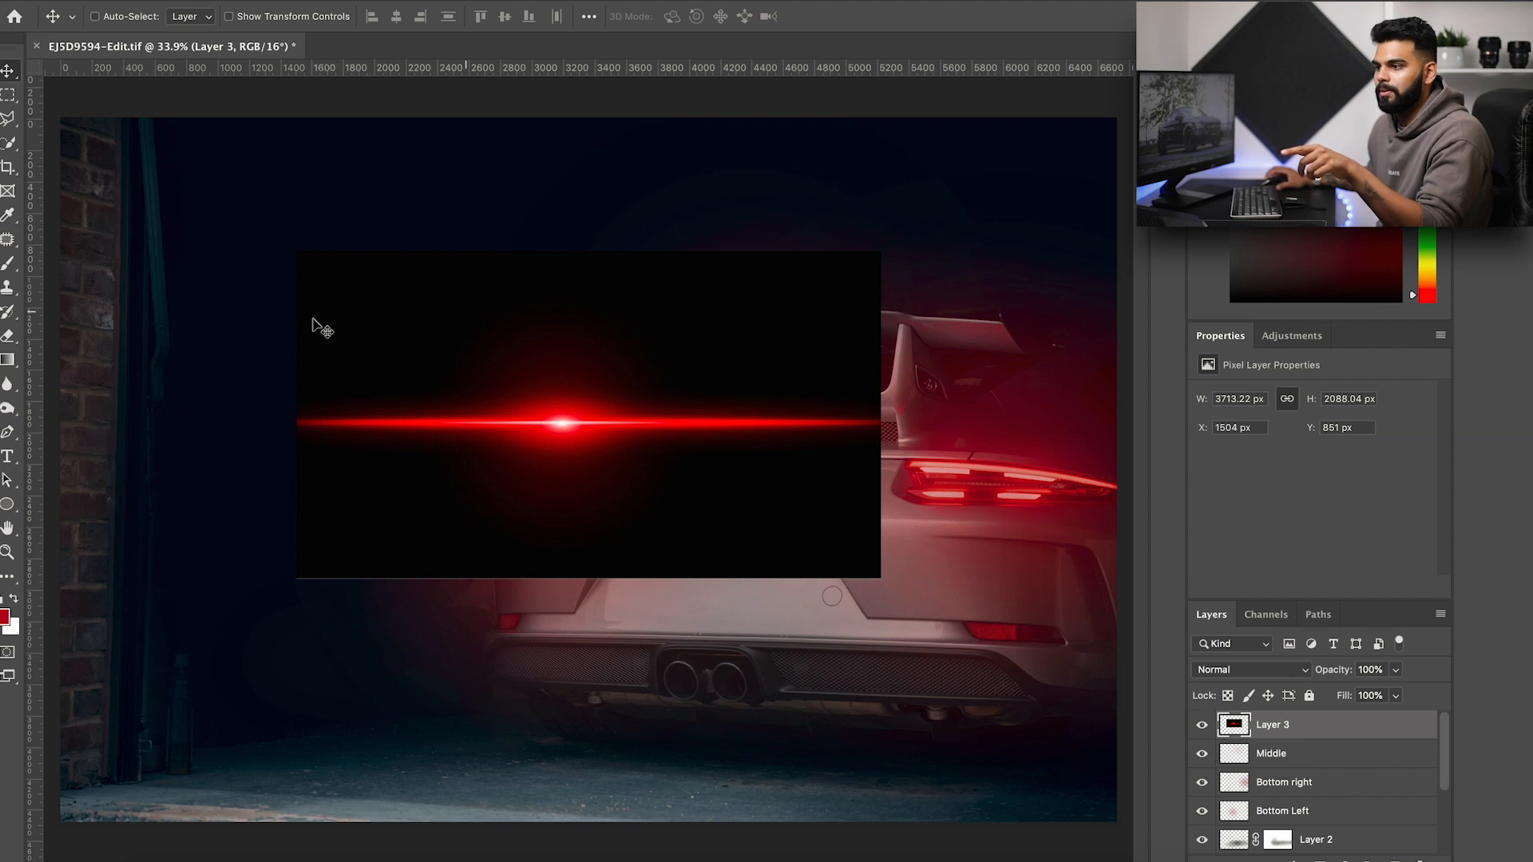
Step: Blend the red flare on Layer 3 in Screen mode over the left tail light and add a mask to hide its edges
{"action": "left_click", "coordinate": [1253, 670]}
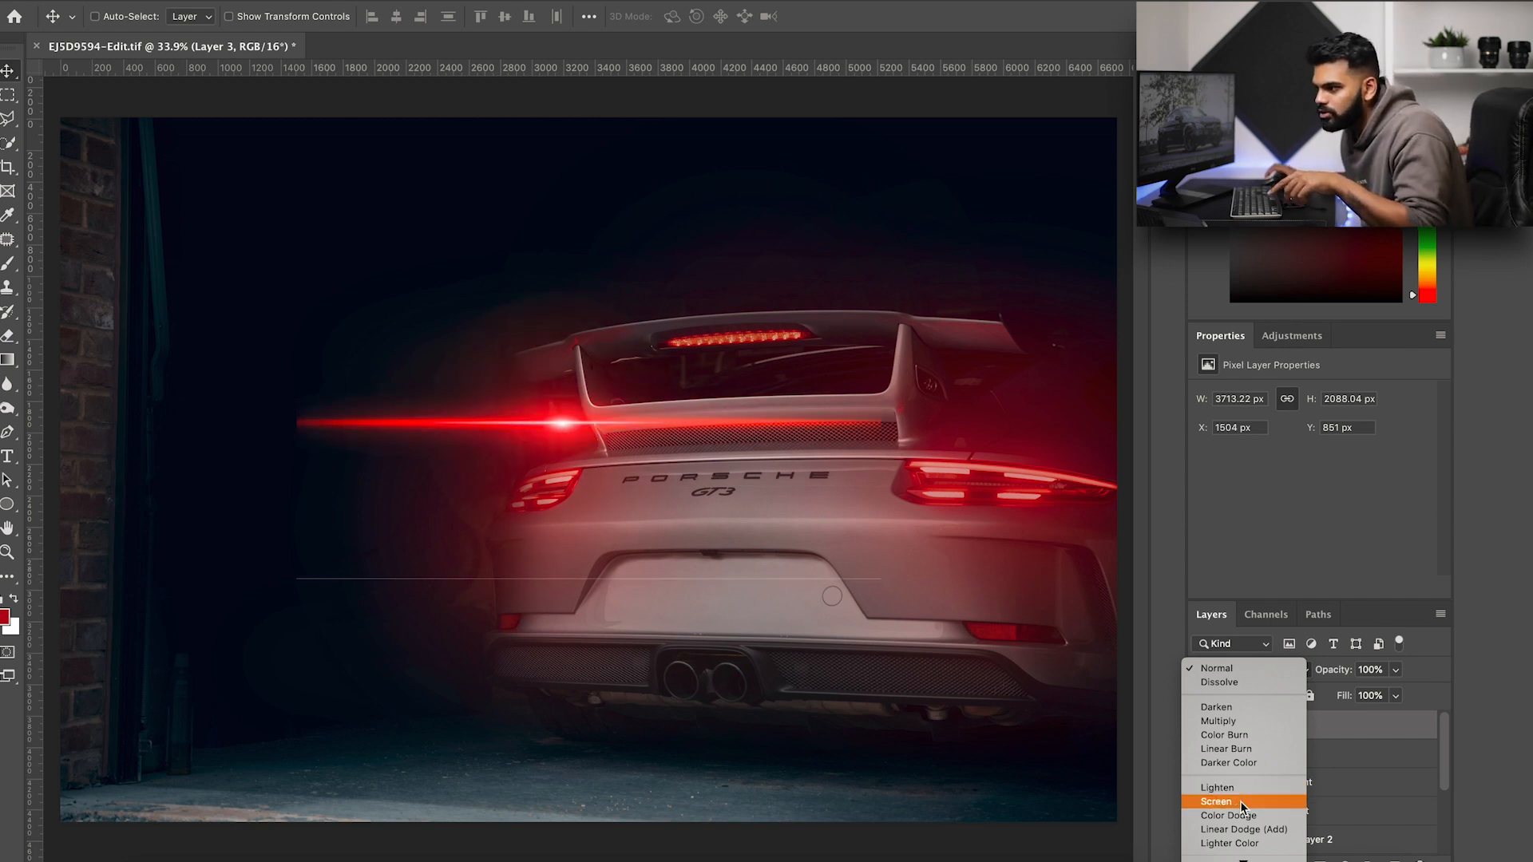
{"action": "left_click", "coordinate": [1238, 802]}
{"action": "mouse_move", "coordinate": [557, 461]}
{"action": "left_mouse_down"}
{"action": "mouse_move", "coordinate": [569, 499]}
{"action": "mouse_move", "coordinate": [580, 487]}
{"action": "left_mouse_up"}
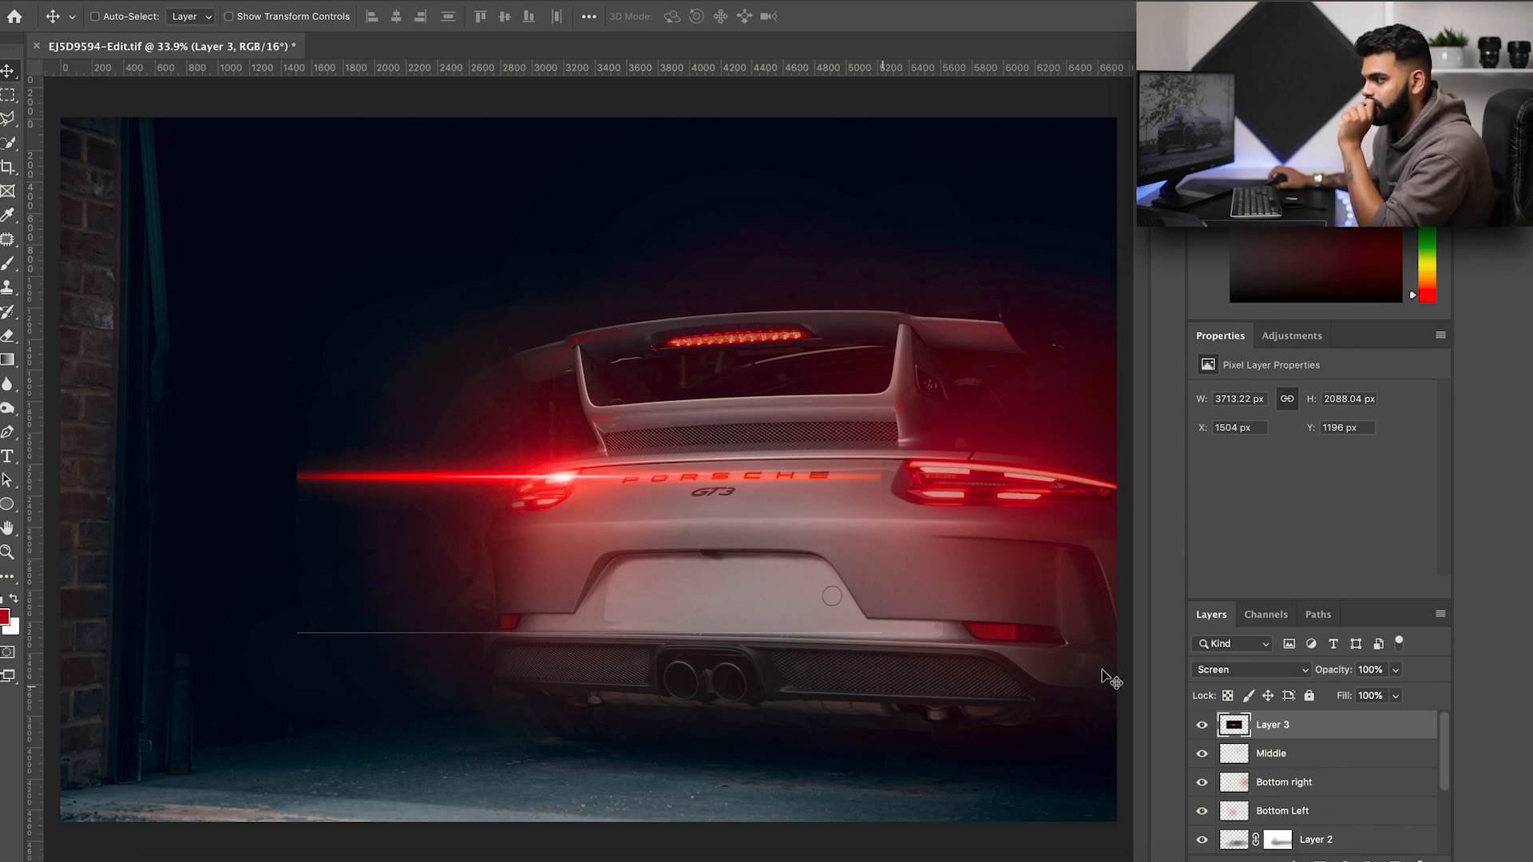
{"action": "left_click", "coordinate": [1321, 860]}
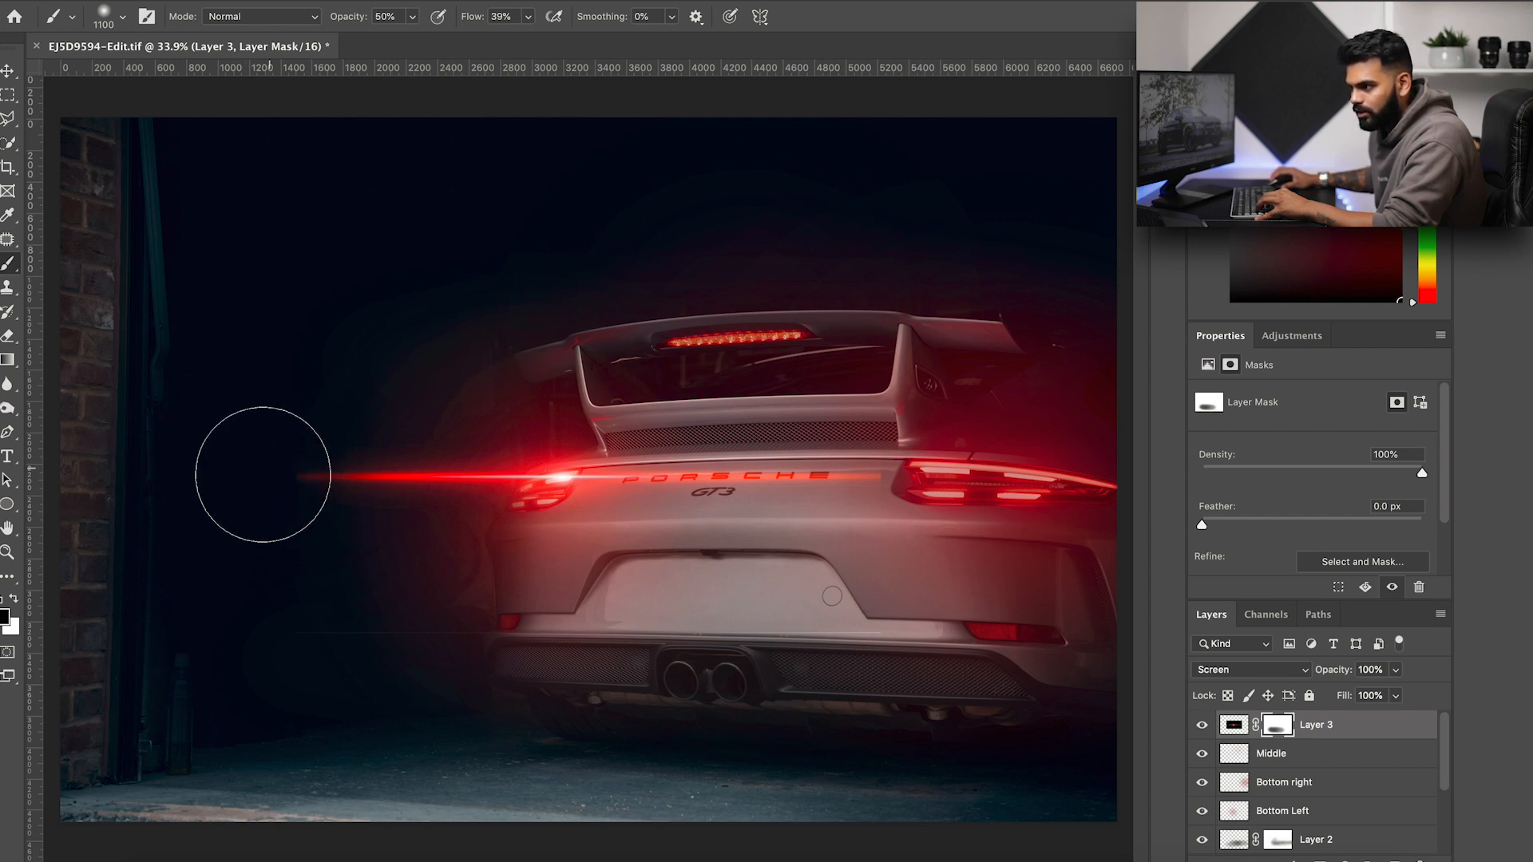
Step: Set the flare layer's opacity to 82% and place a copy of the flare on the right tail light
{"action": "key", "text": "v"}
{"action": "key", "text": "8"}
{"action": "key", "text": "2"}
{"action": "mouse_move", "coordinate": [673, 484]}
{"action": "left_mouse_down"}
{"action": "mouse_move", "coordinate": [963, 494]}
{"action": "mouse_move", "coordinate": [951, 475]}
{"action": "left_mouse_up"}
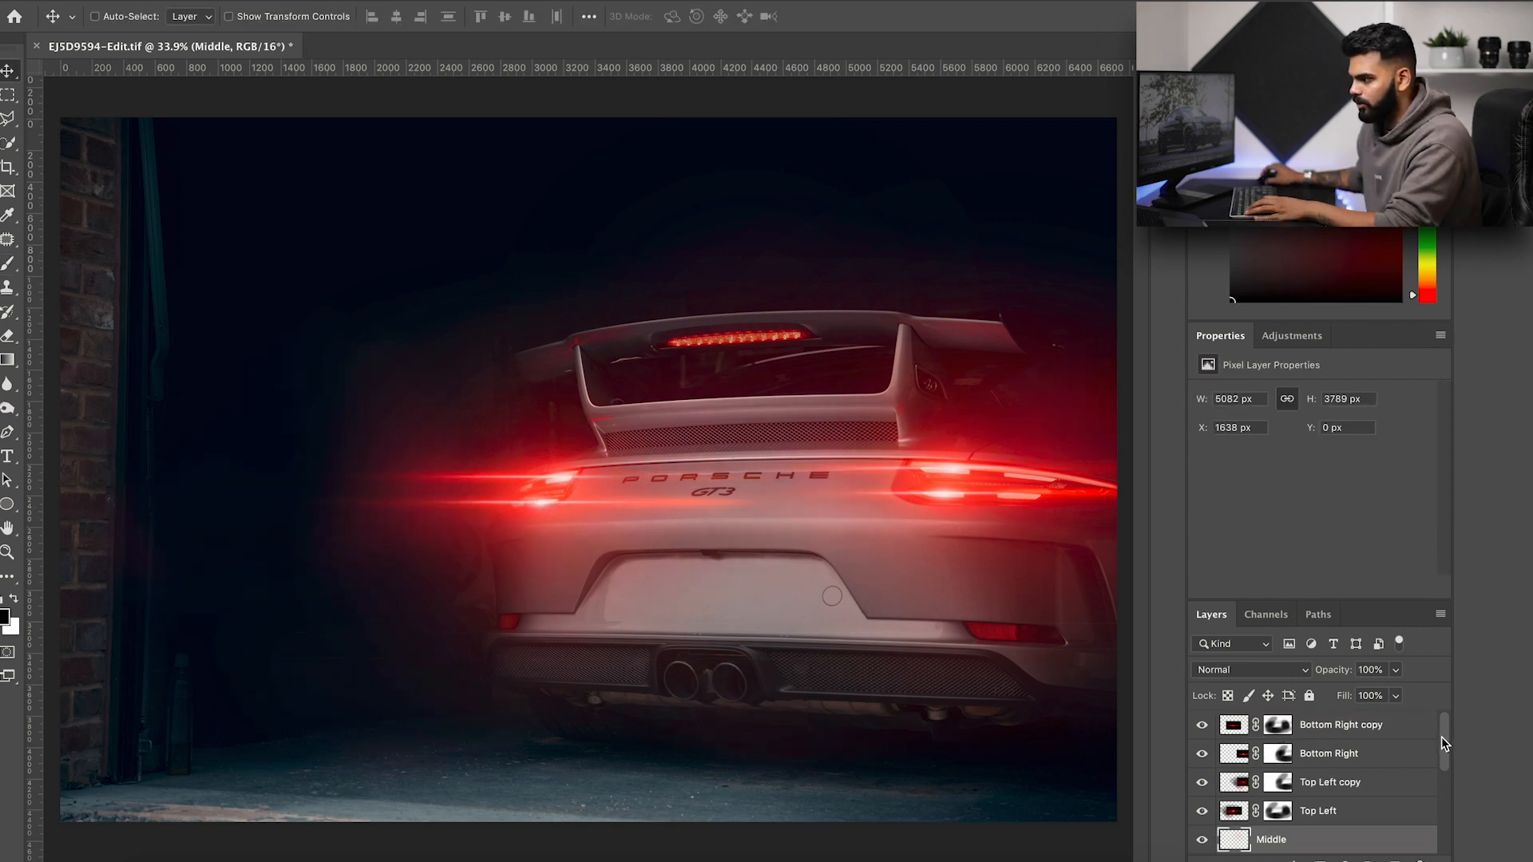
Step: Lower the Bottom right glow layer's opacity to 78% and set the Bottom Left glow layer to 50%
{"action": "left_click_drag", "start_coordinate": [1444, 741], "coordinate": [1450, 774]}
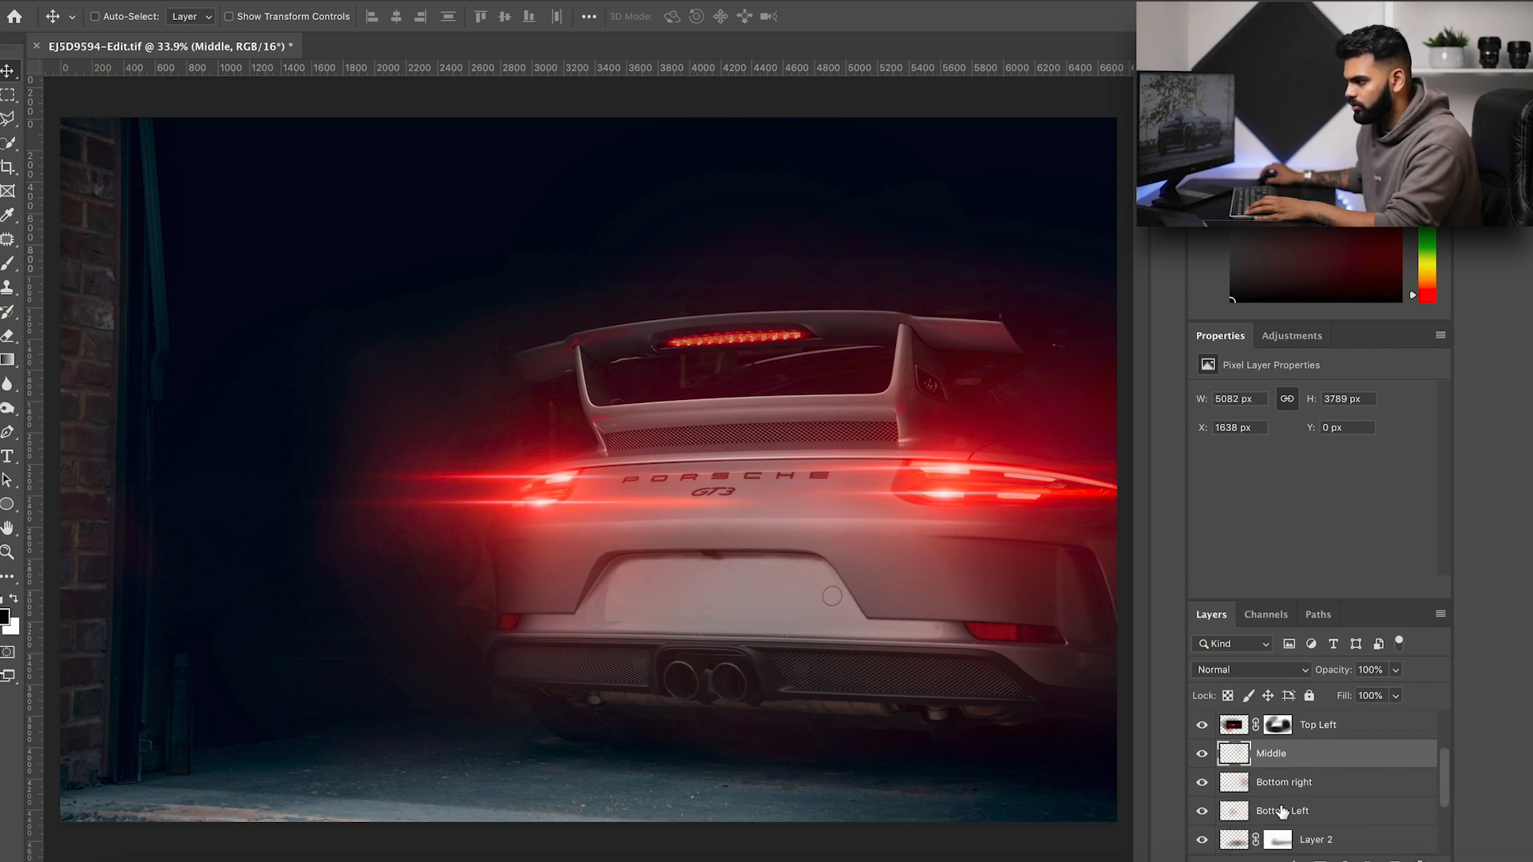
{"action": "left_click", "coordinate": [1311, 784]}
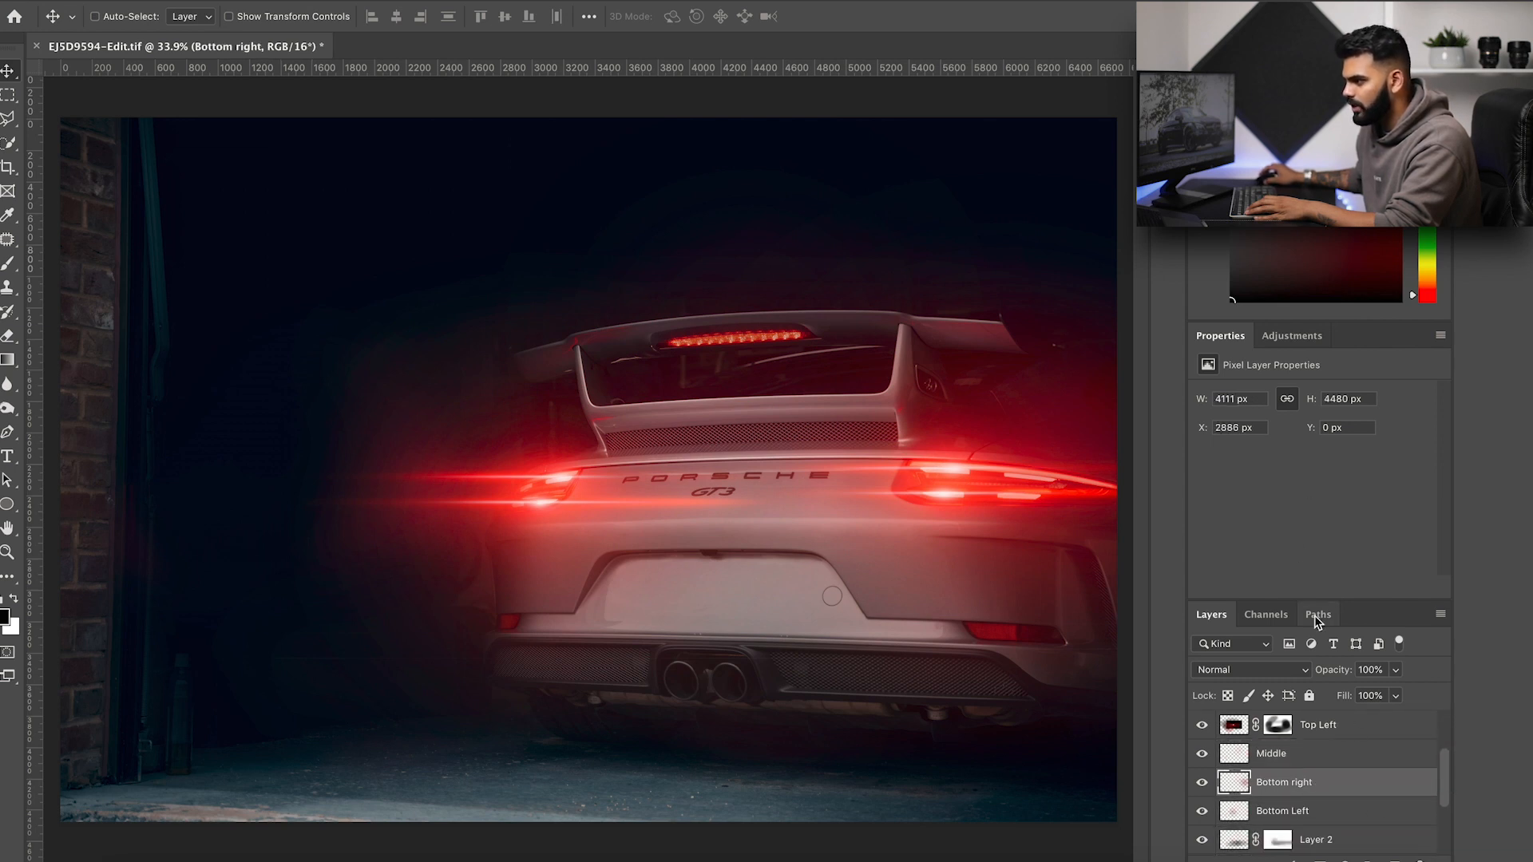
{"action": "left_click_drag", "start_coordinate": [1336, 675], "coordinate": [1317, 675]}
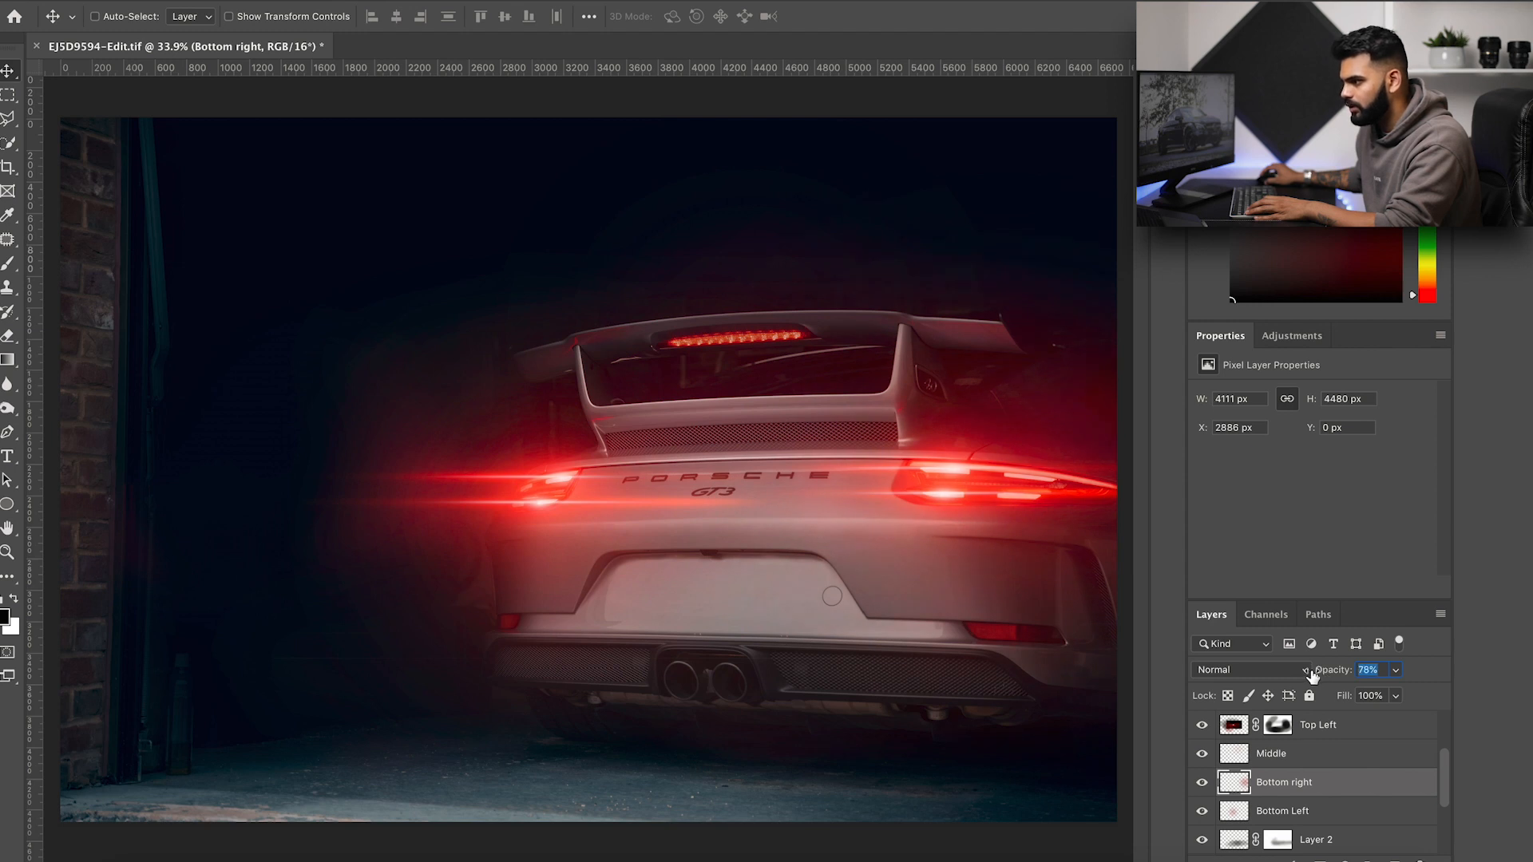
{"action": "left_click", "coordinate": [1368, 674]}
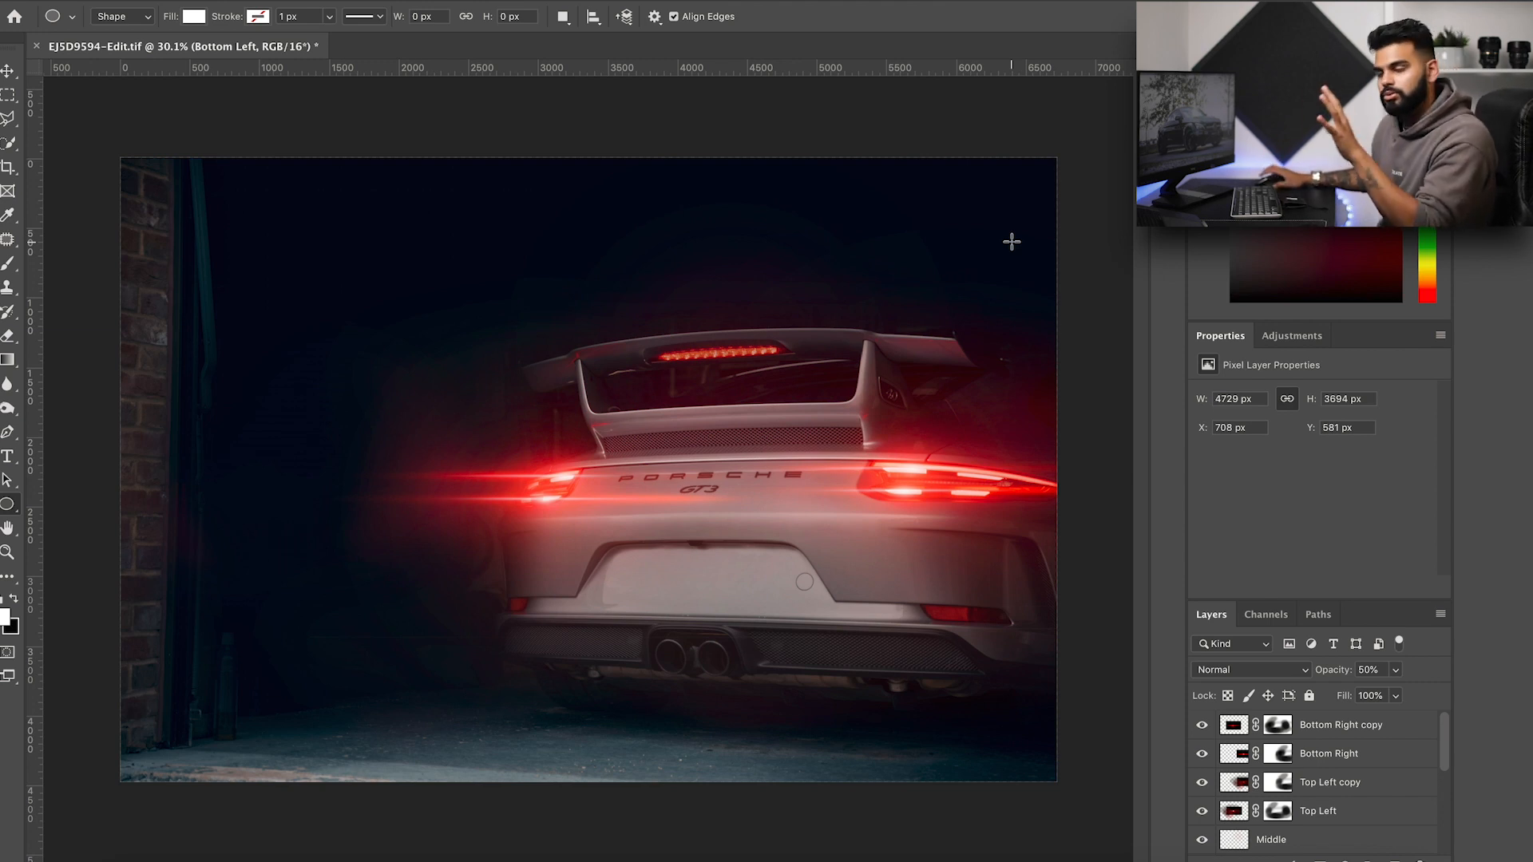
Step: Draw a white circle about 2014 px across above the Bottom Left layer and move it over the car's left rear side
{"action": "left_click_drag", "start_coordinate": [392, 184], "coordinate": [678, 468]}
{"action": "key", "text": "v"}
{"action": "left_click_drag", "start_coordinate": [582, 366], "coordinate": [580, 201]}
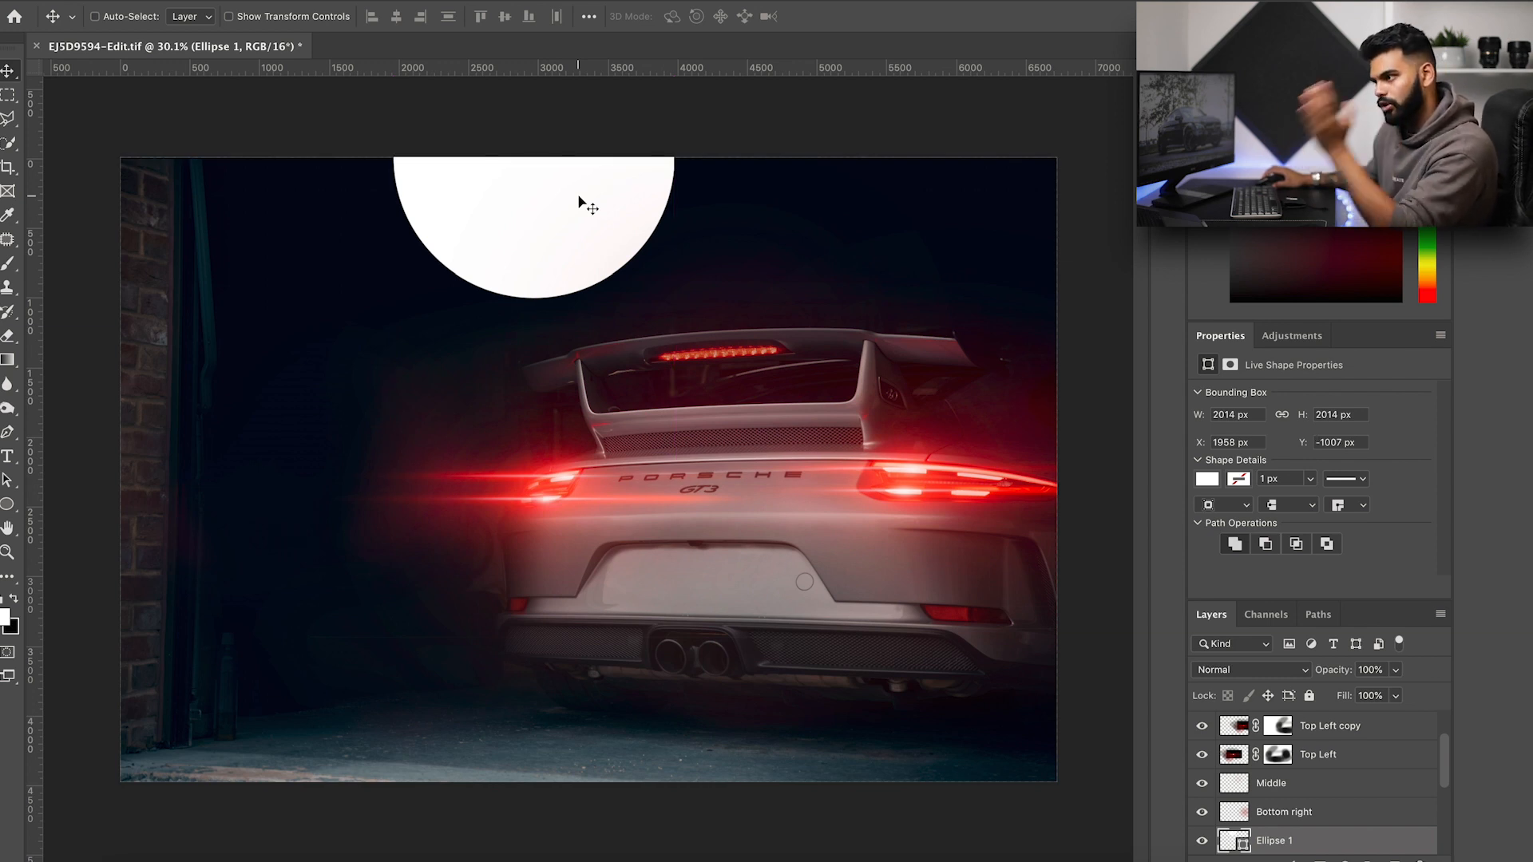
{"action": "left_click_drag", "start_coordinate": [581, 206], "coordinate": [614, 481]}
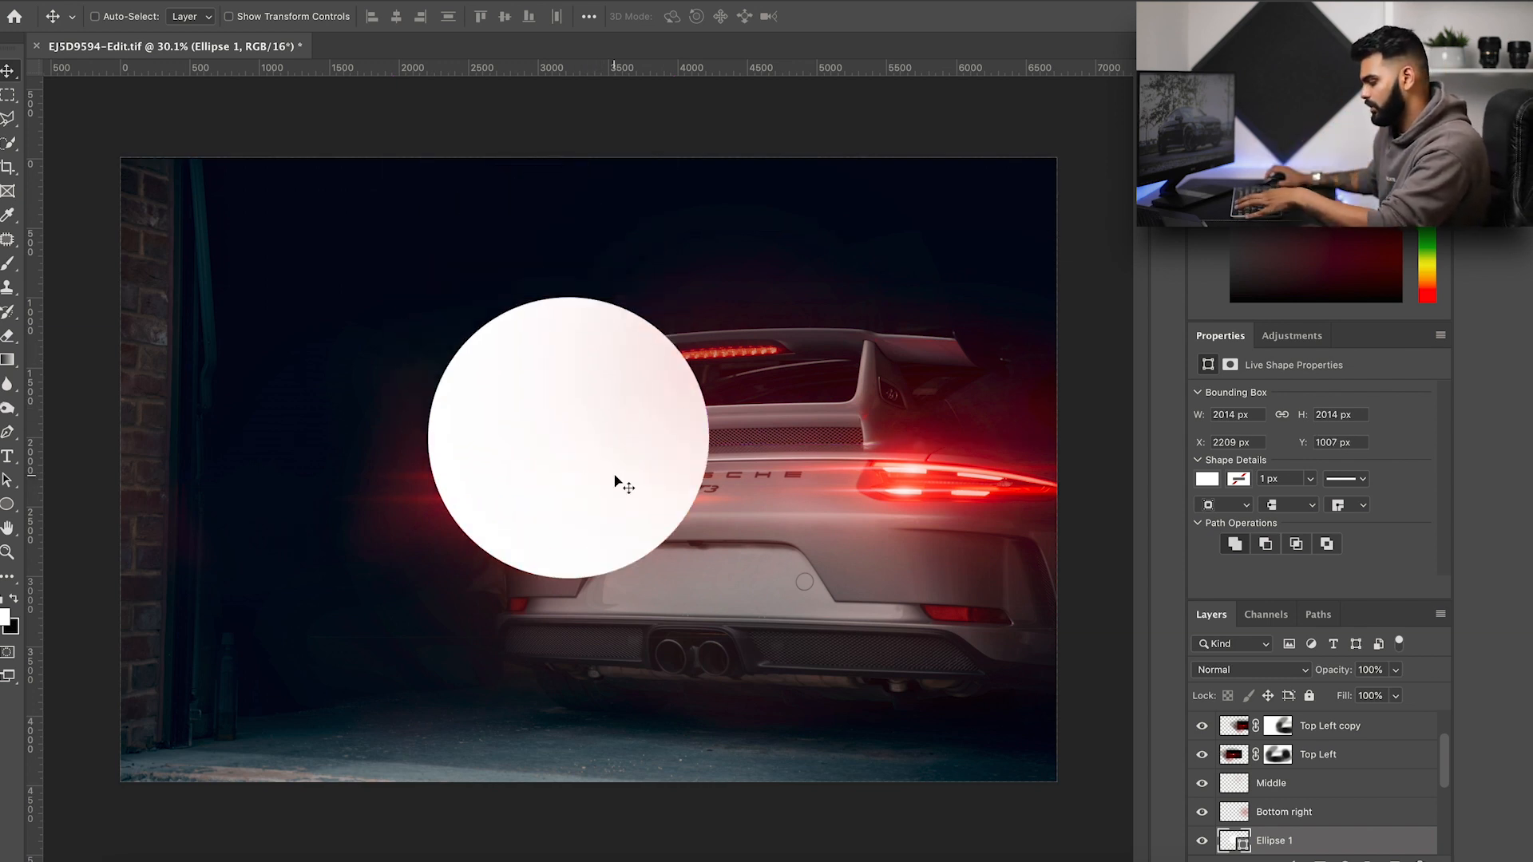
Step: Stretch the white circle into a tall ellipse about 2405 px wide and 3176 px high
{"action": "key", "text": "ctrl+t"}
{"action": "left_click_drag", "start_coordinate": [569, 297], "coordinate": [568, 186]}
{"action": "left_click_drag", "start_coordinate": [736, 607], "coordinate": [790, 659]}
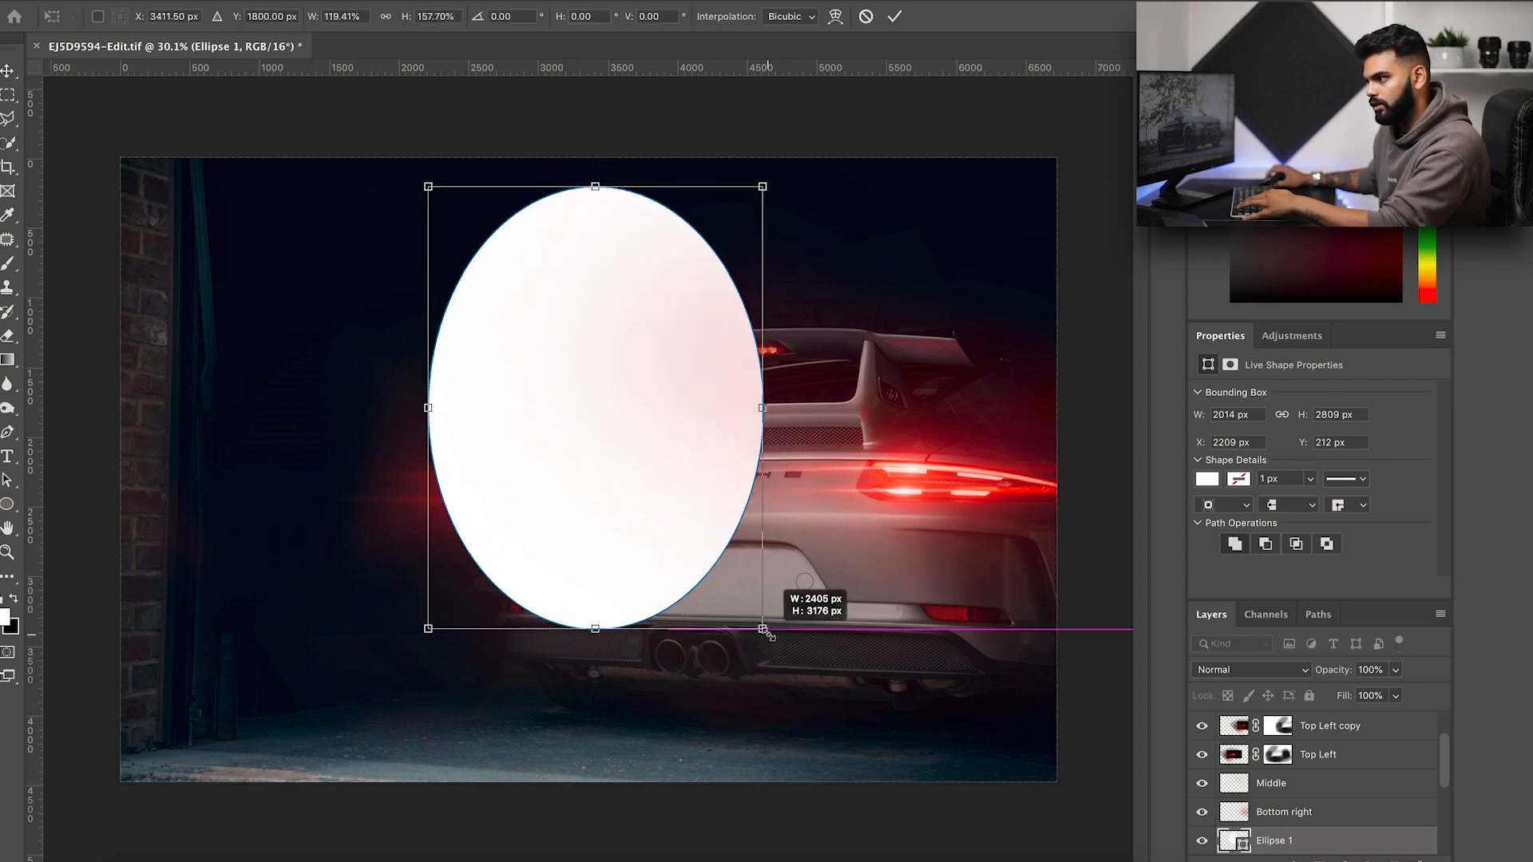
{"action": "key", "text": "Return"}
Step: Rotate the white ellipse about -31° and move it above the car so it overlaps the photo's upper edge
{"action": "key", "text": "ctrl+t"}
{"action": "left_click_drag", "start_coordinate": [846, 423], "coordinate": [804, 299]}
{"action": "left_click_drag", "start_coordinate": [675, 438], "coordinate": [619, 285]}
{"action": "key", "text": "Return"}
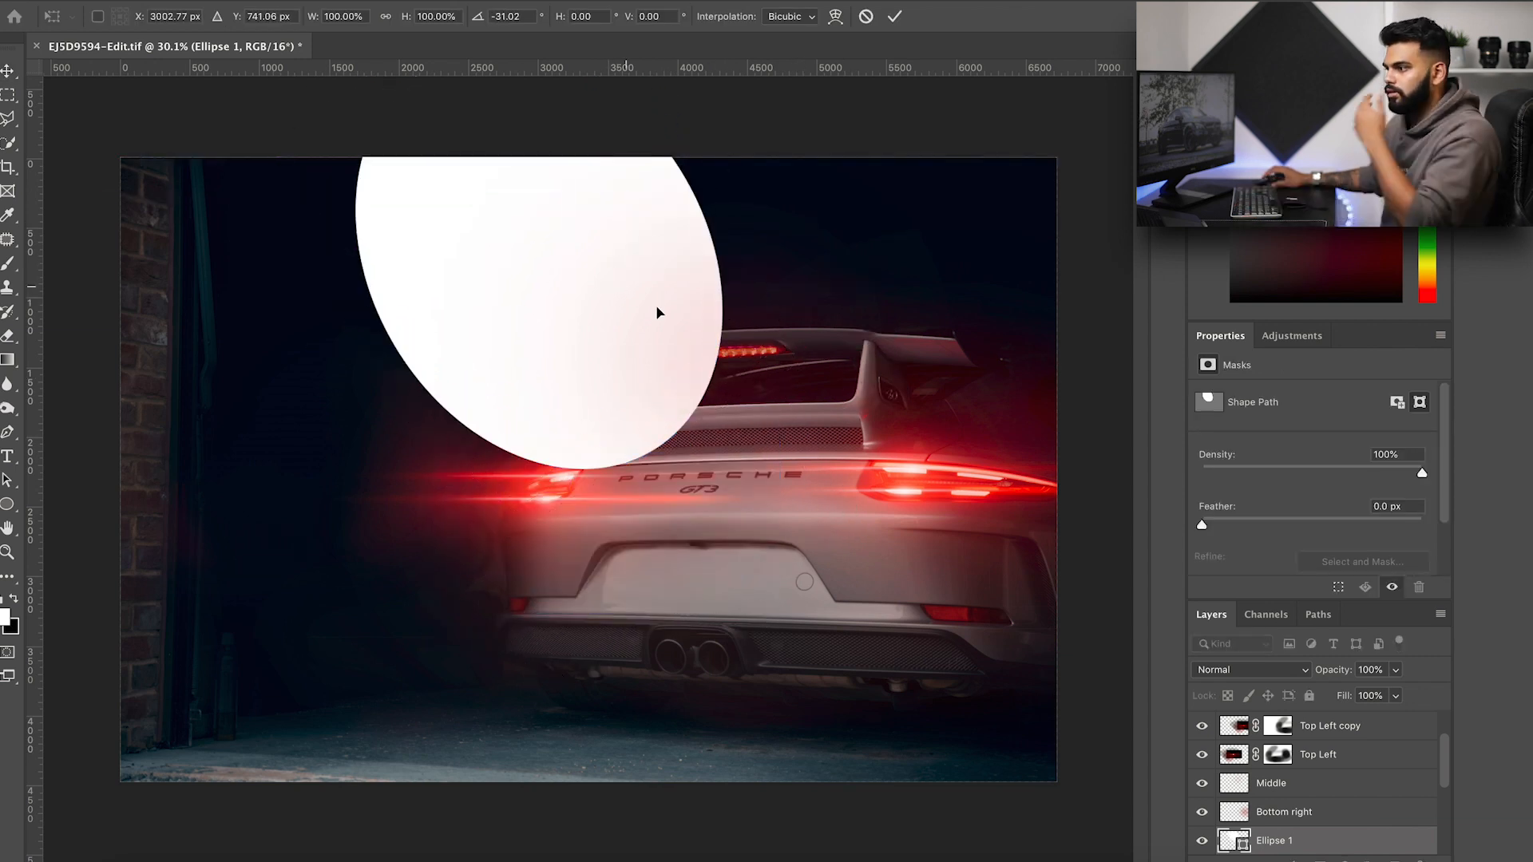
Step: Rasterize the white ellipse and apply a Gaussian Blur with a 911-pixel radius
{"action": "left_click", "coordinate": [438, 2]}
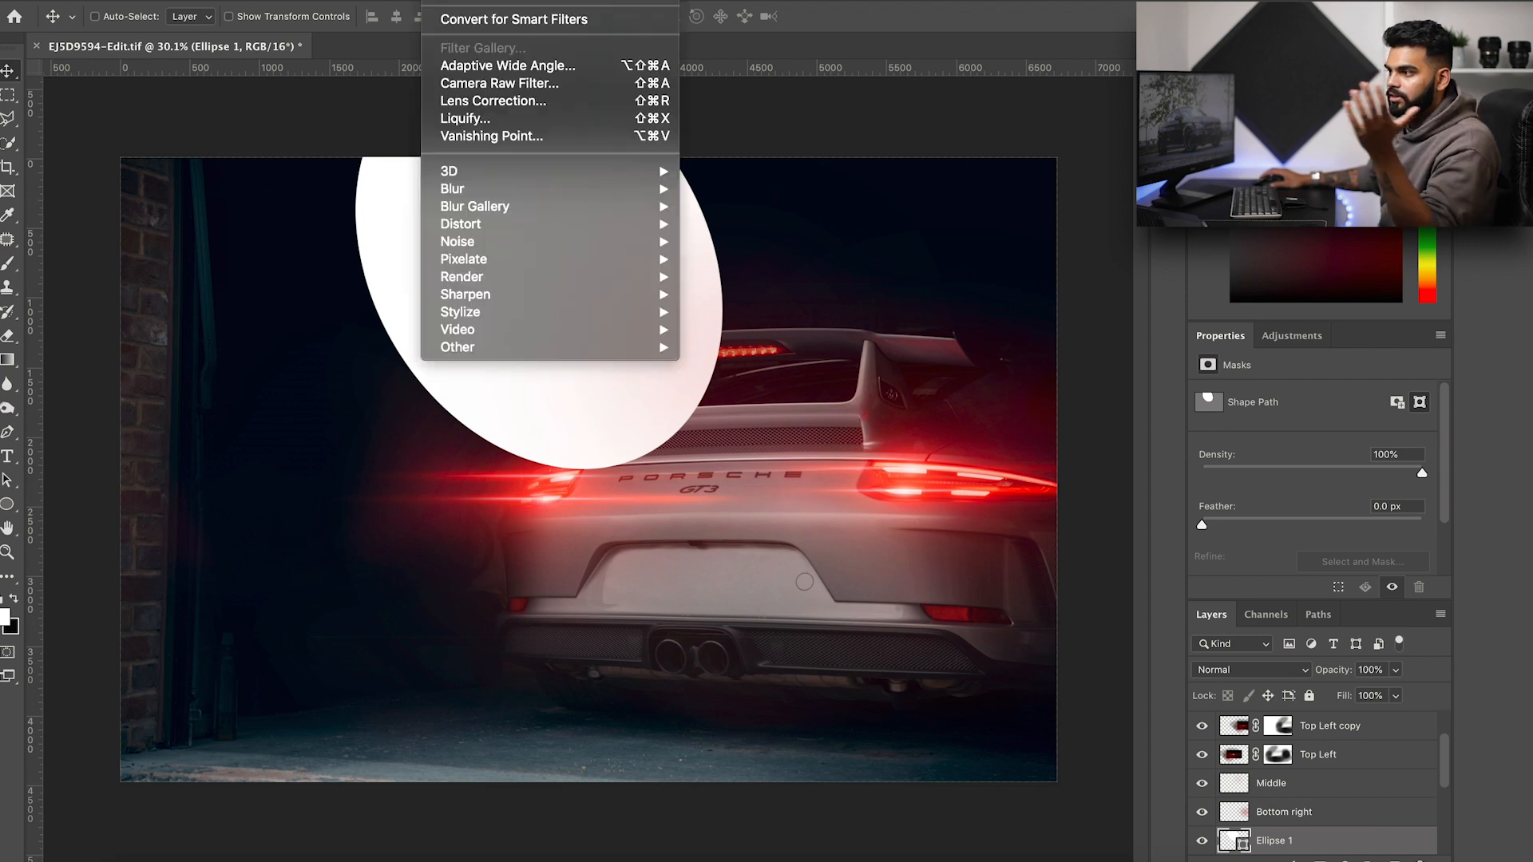
{"action": "left_click", "coordinate": [916, 427]}
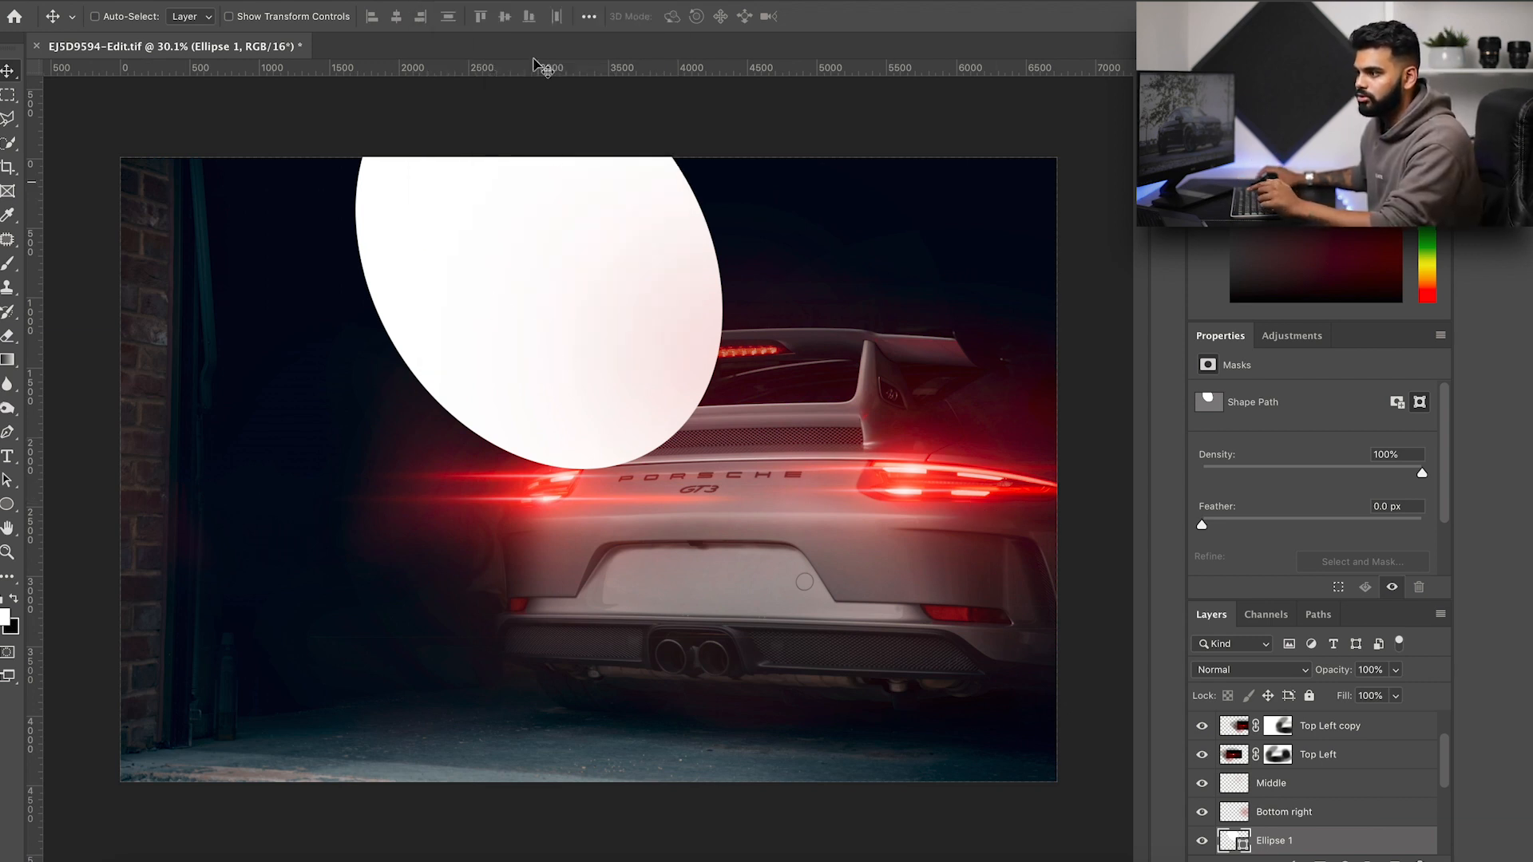
{"action": "left_click", "coordinate": [455, 1]}
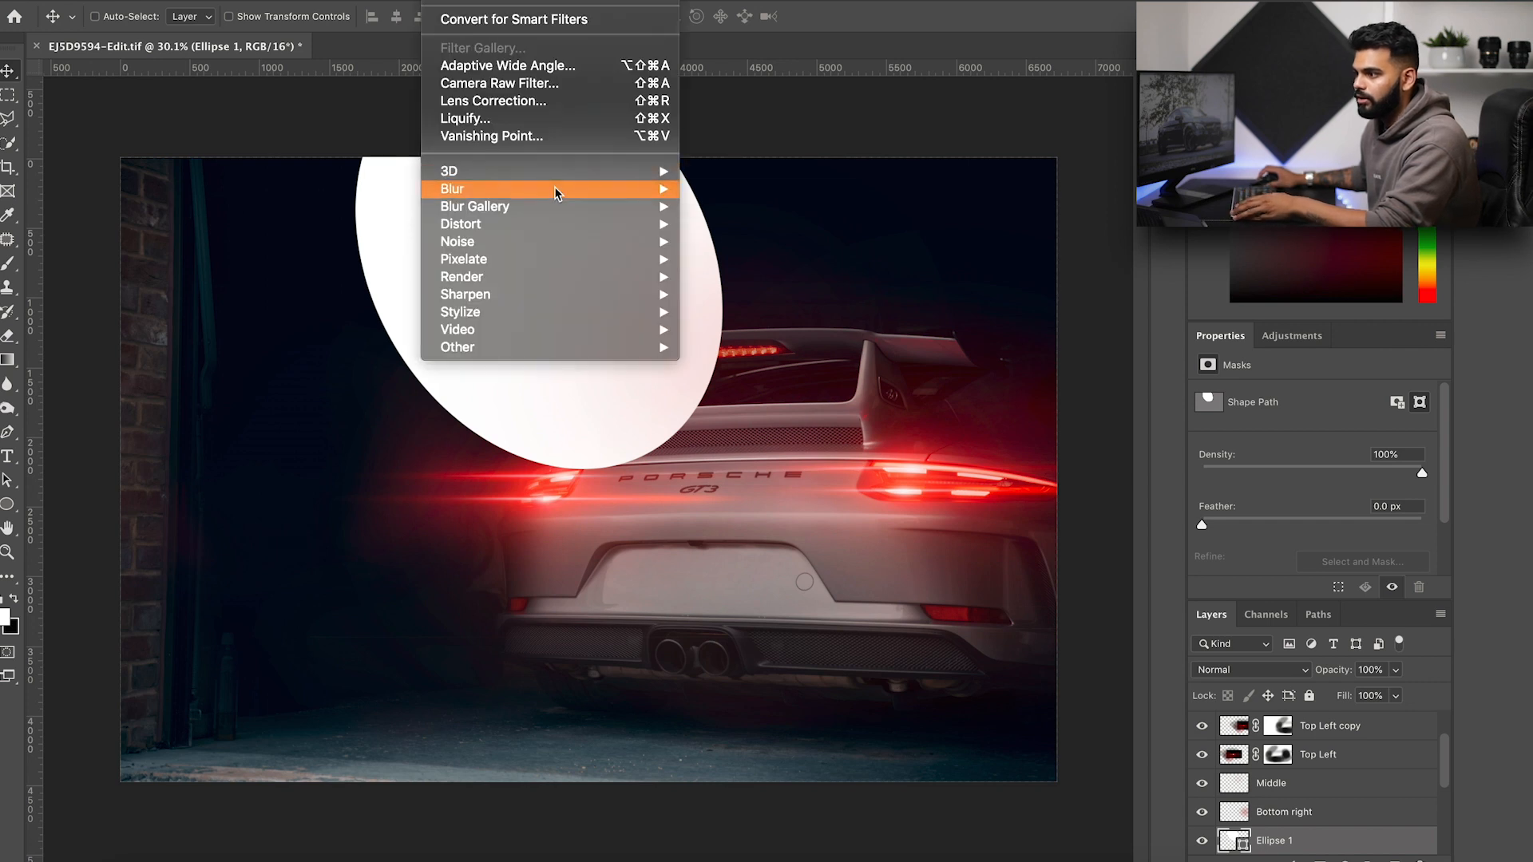
{"action": "mouse_move", "coordinate": [558, 192]}
{"action": "left_click", "coordinate": [738, 259]}
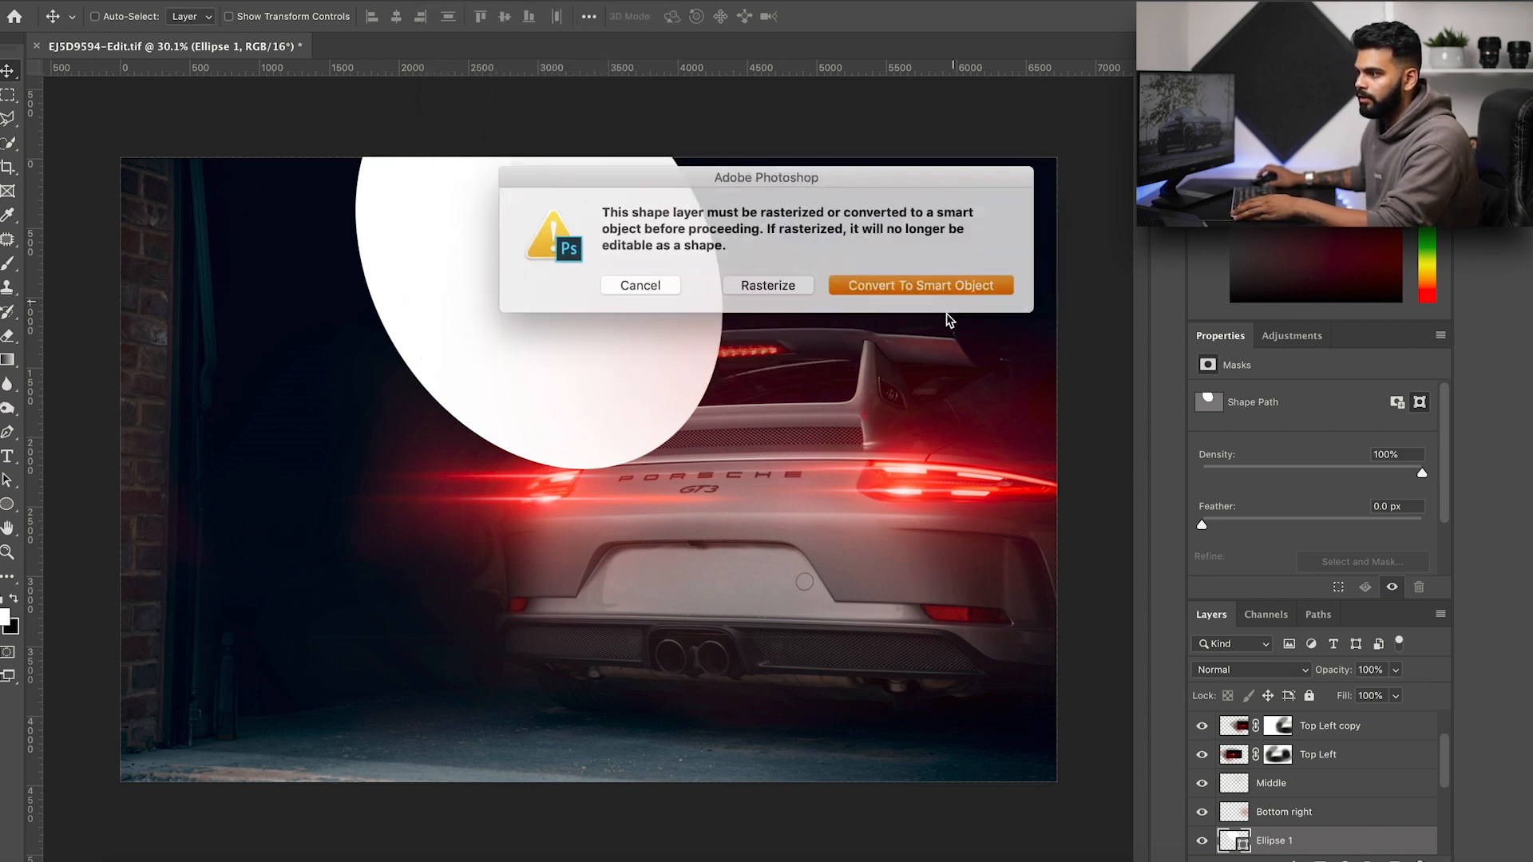
{"action": "left_click", "coordinate": [772, 285]}
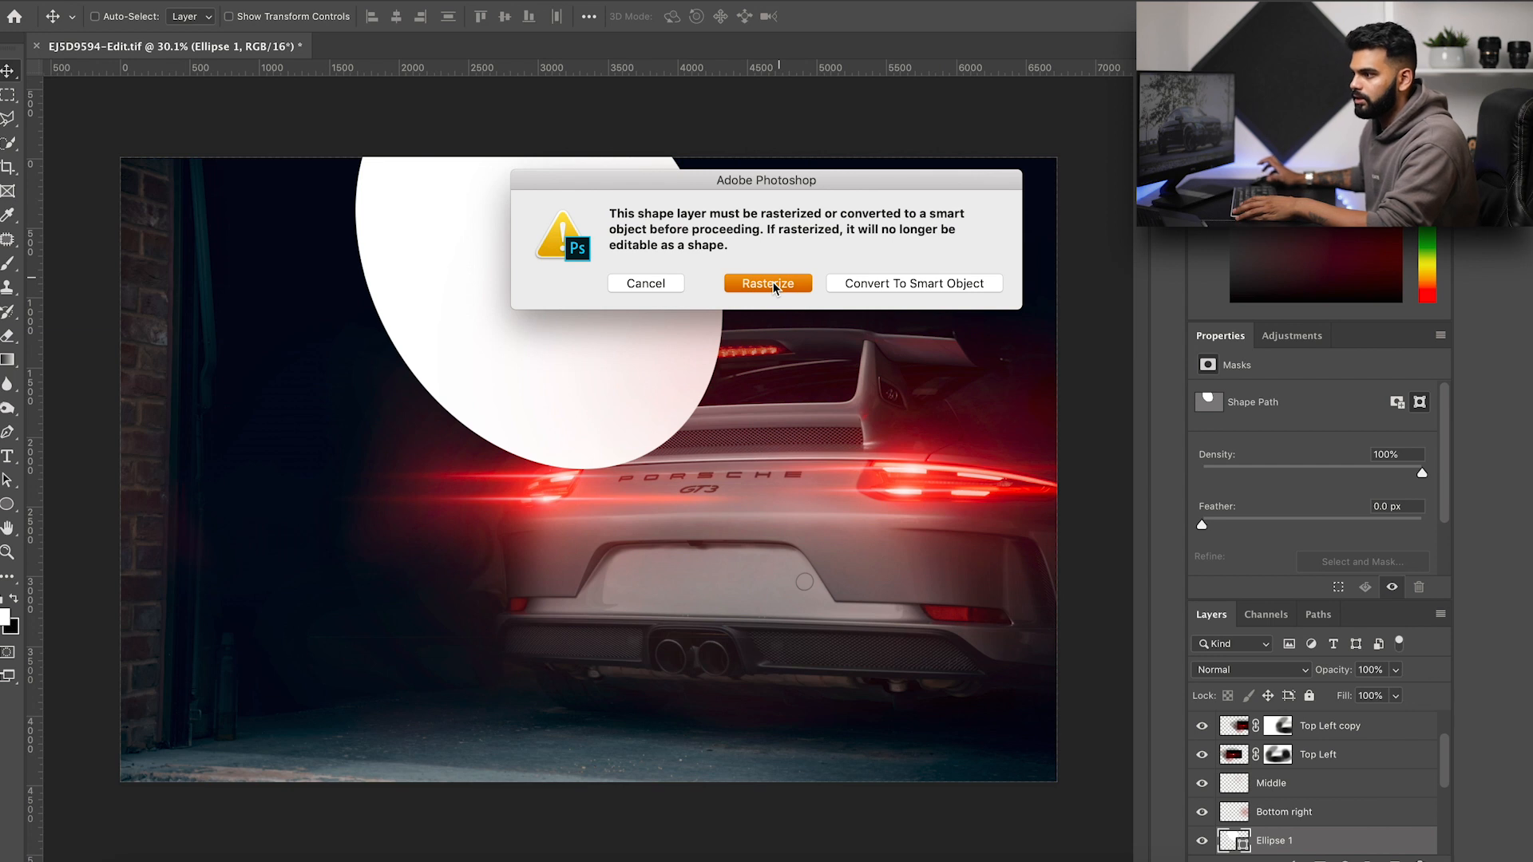
{"action": "left_click", "coordinate": [773, 285]}
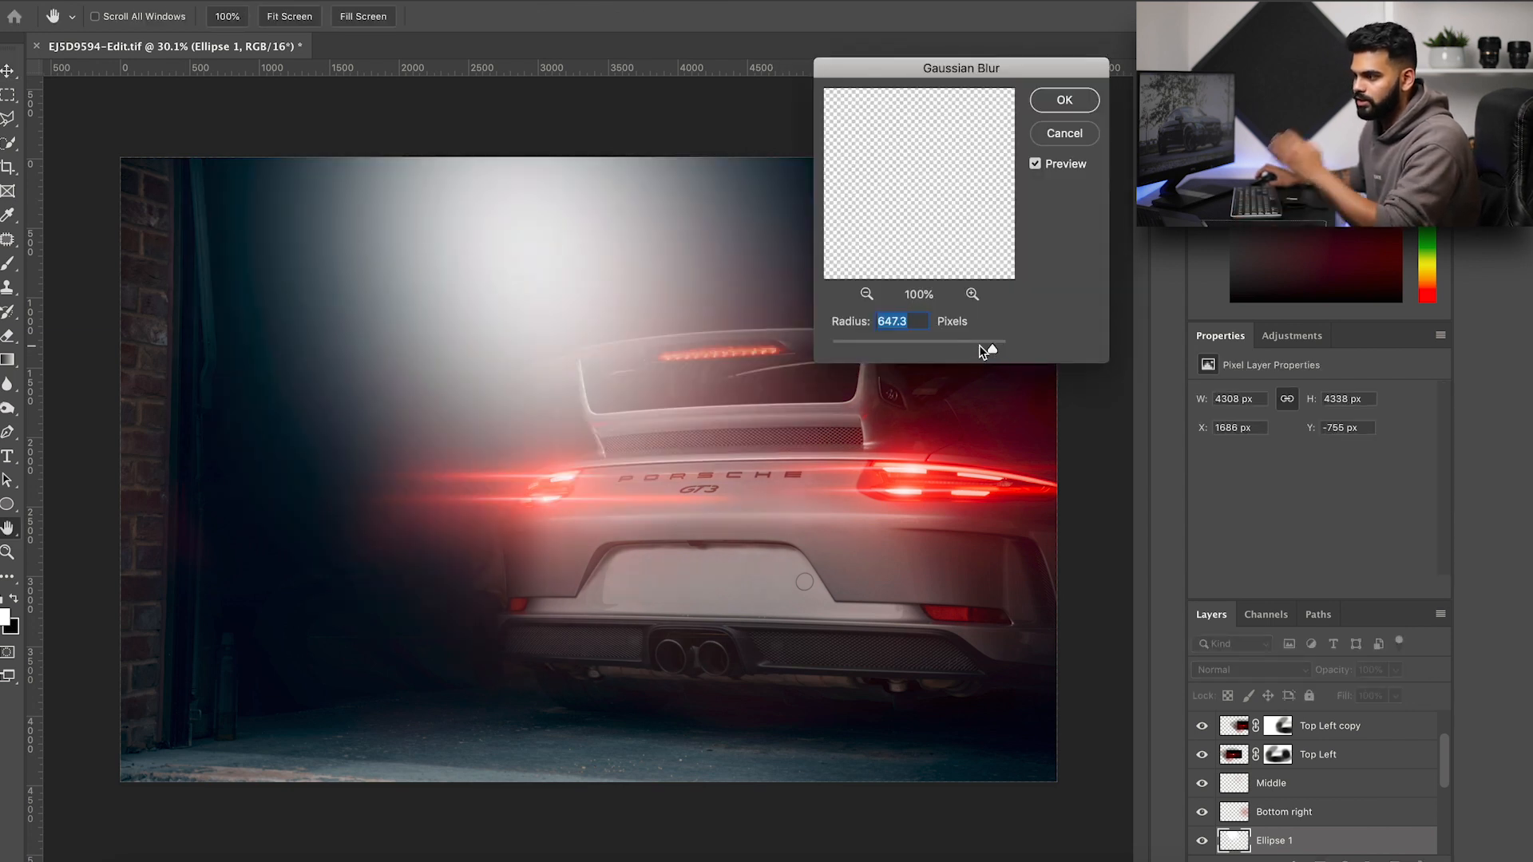
{"action": "left_click_drag", "start_coordinate": [990, 349], "coordinate": [1002, 349]}
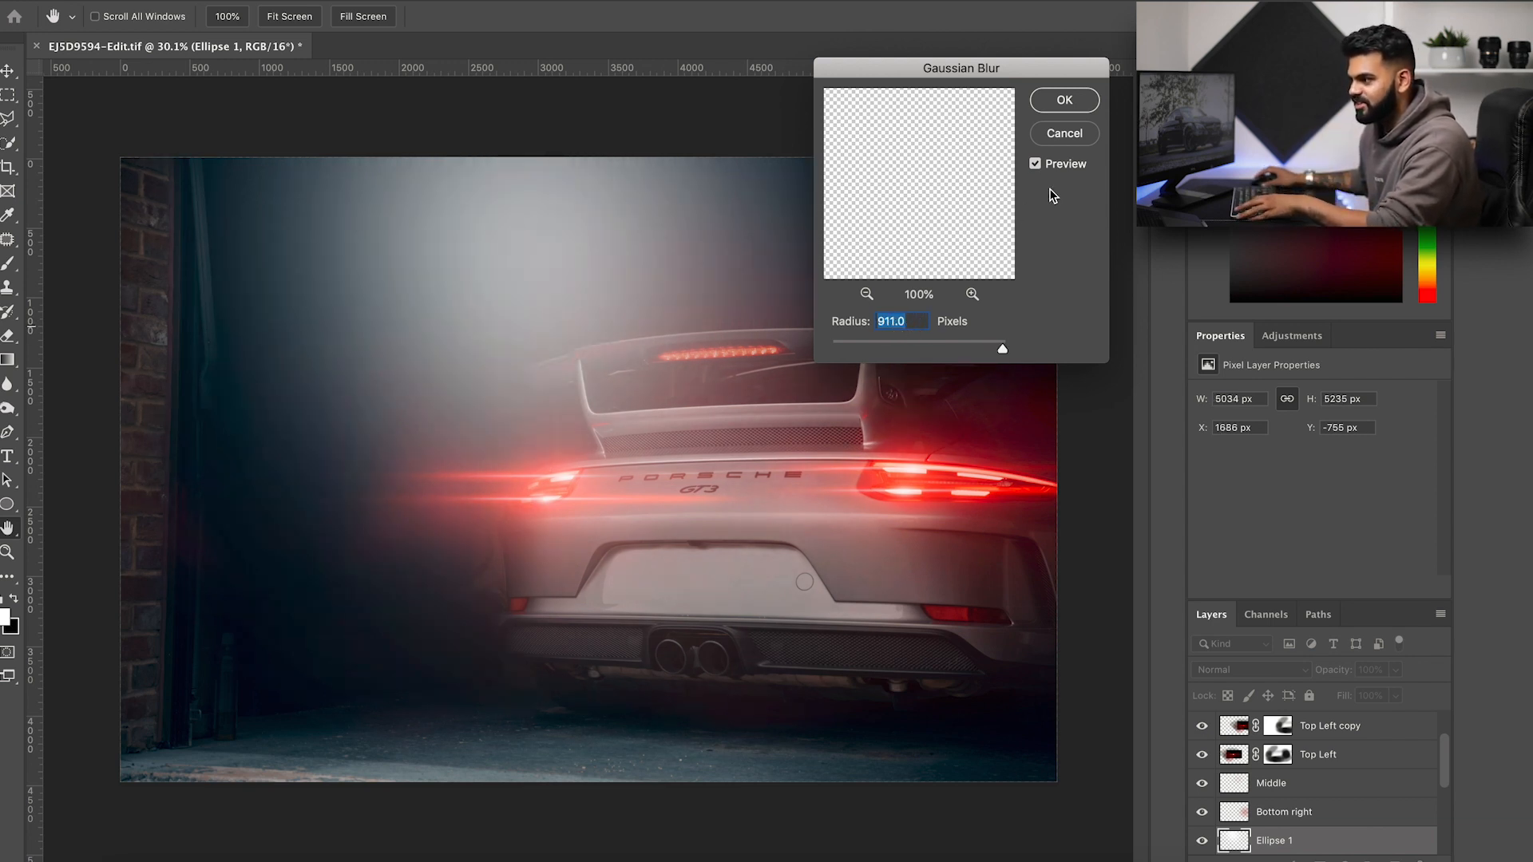
{"action": "left_click", "coordinate": [1083, 100]}
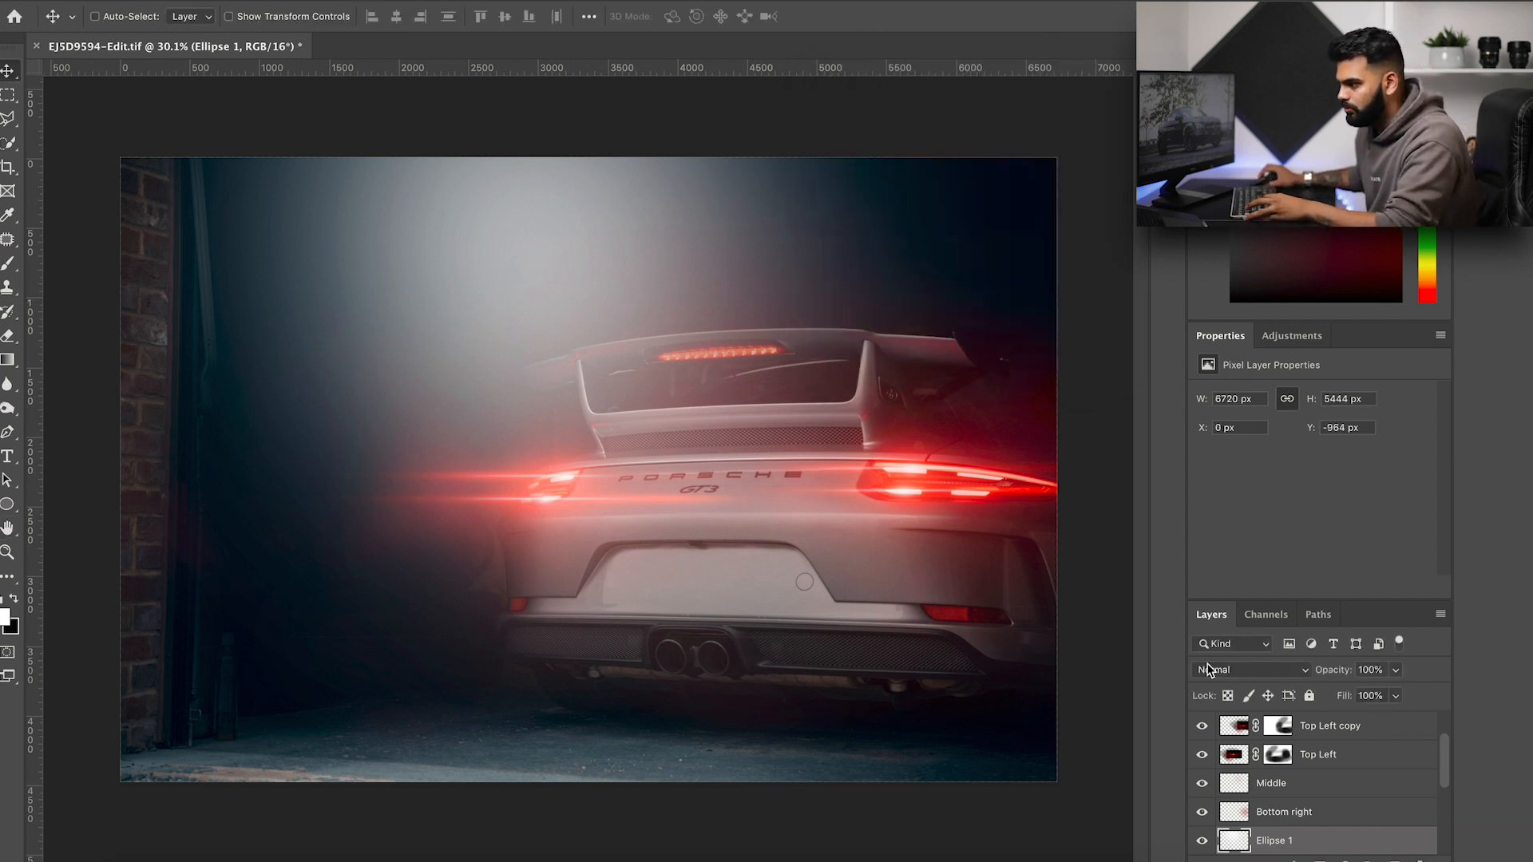
Step: Move the Ellipse 1 layer to the top of the layer stack and enlarge its glow to about 17310 × 19192 px at 70% opacity
{"action": "left_click_drag", "start_coordinate": [1368, 843], "coordinate": [1368, 725]}
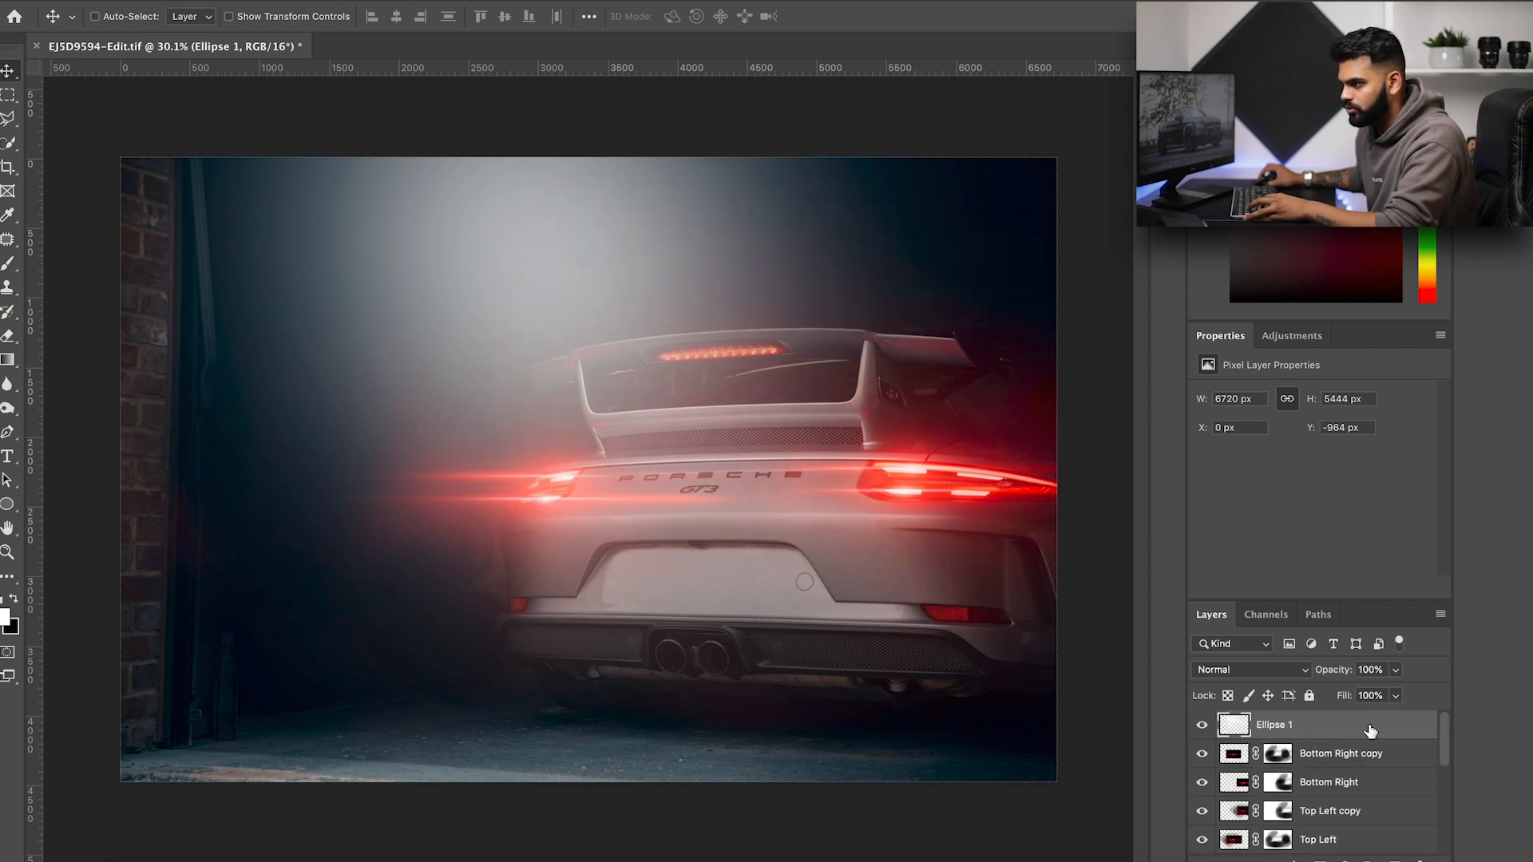
{"action": "key", "text": "ctrl+t"}
{"action": "key", "text": "ctrl+0"}
{"action": "scroll", "coordinate": [587, 429], "scroll_direction": "up", "scroll_amount": 2}
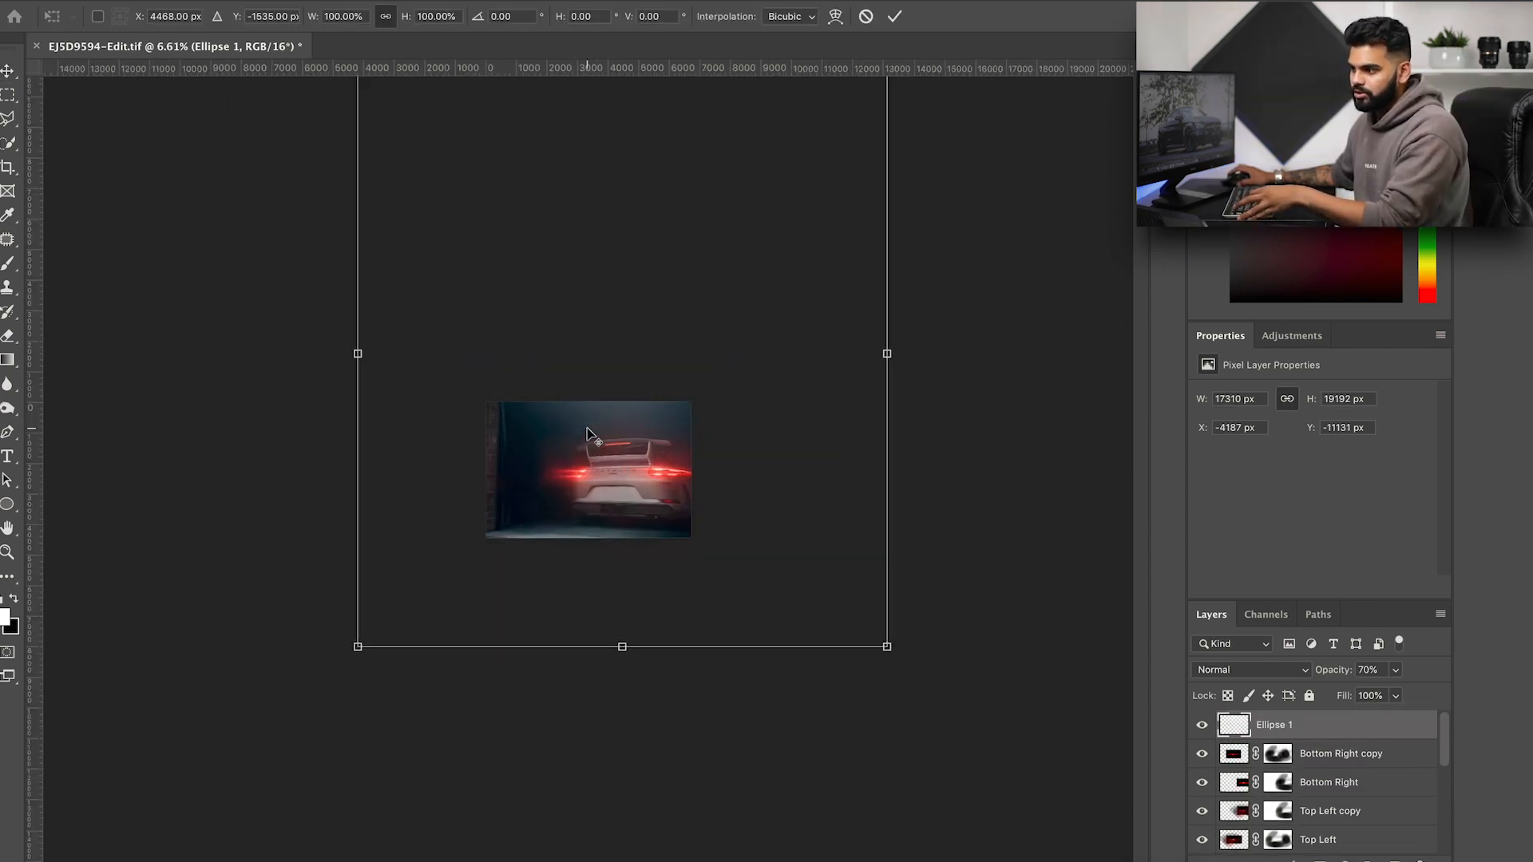
Step: Shift the enlarged white glow down and to the left over the photo, to about X 3843 px and Y -920 px
{"action": "scroll", "coordinate": [588, 428], "scroll_direction": "down", "scroll_amount": 3}
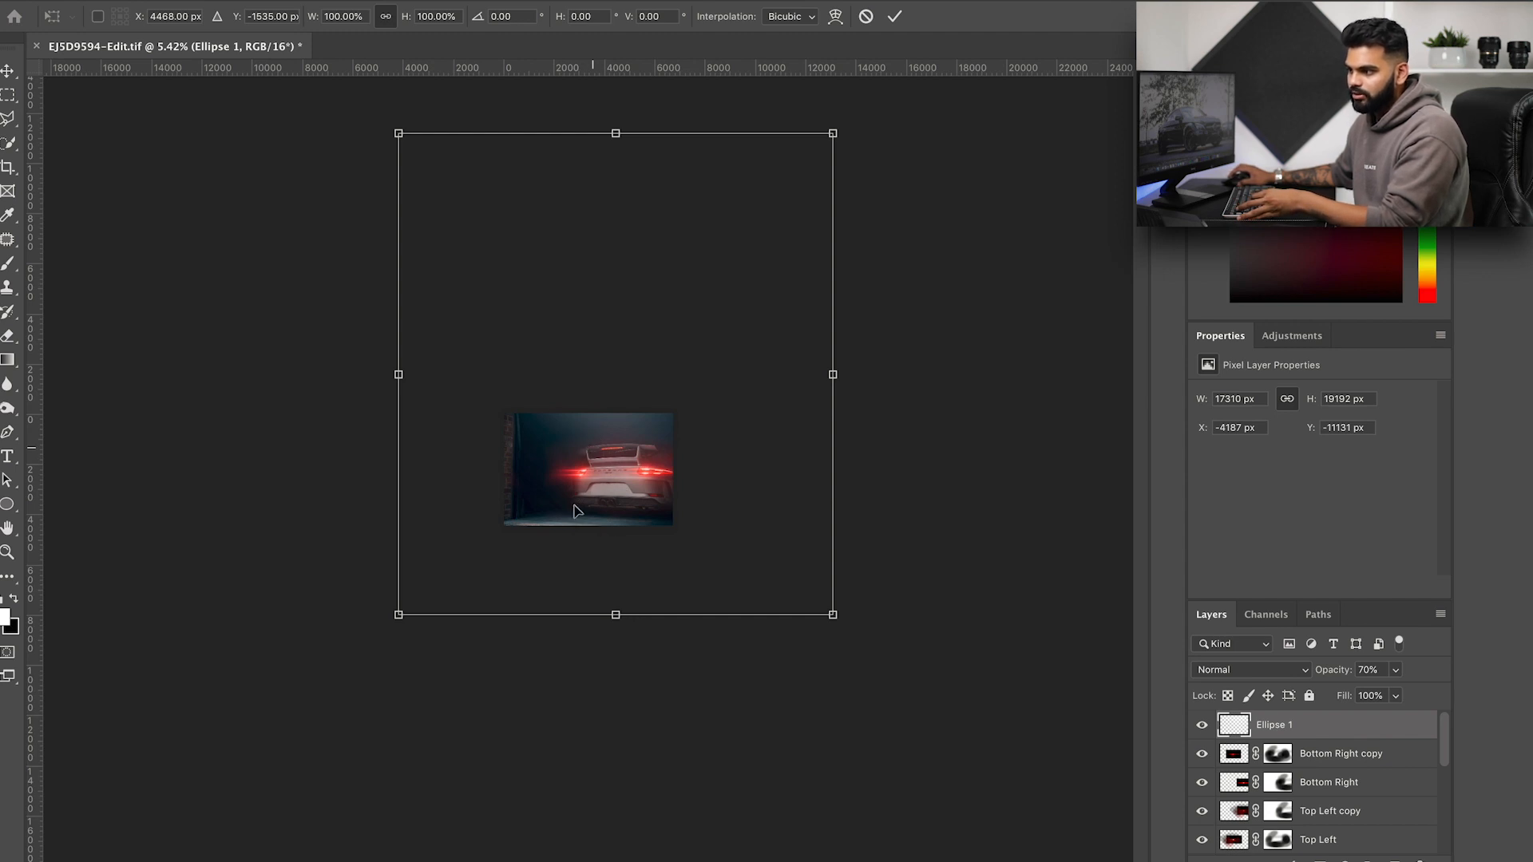
{"action": "scroll", "coordinate": [577, 511], "scroll_direction": "up", "scroll_amount": 3}
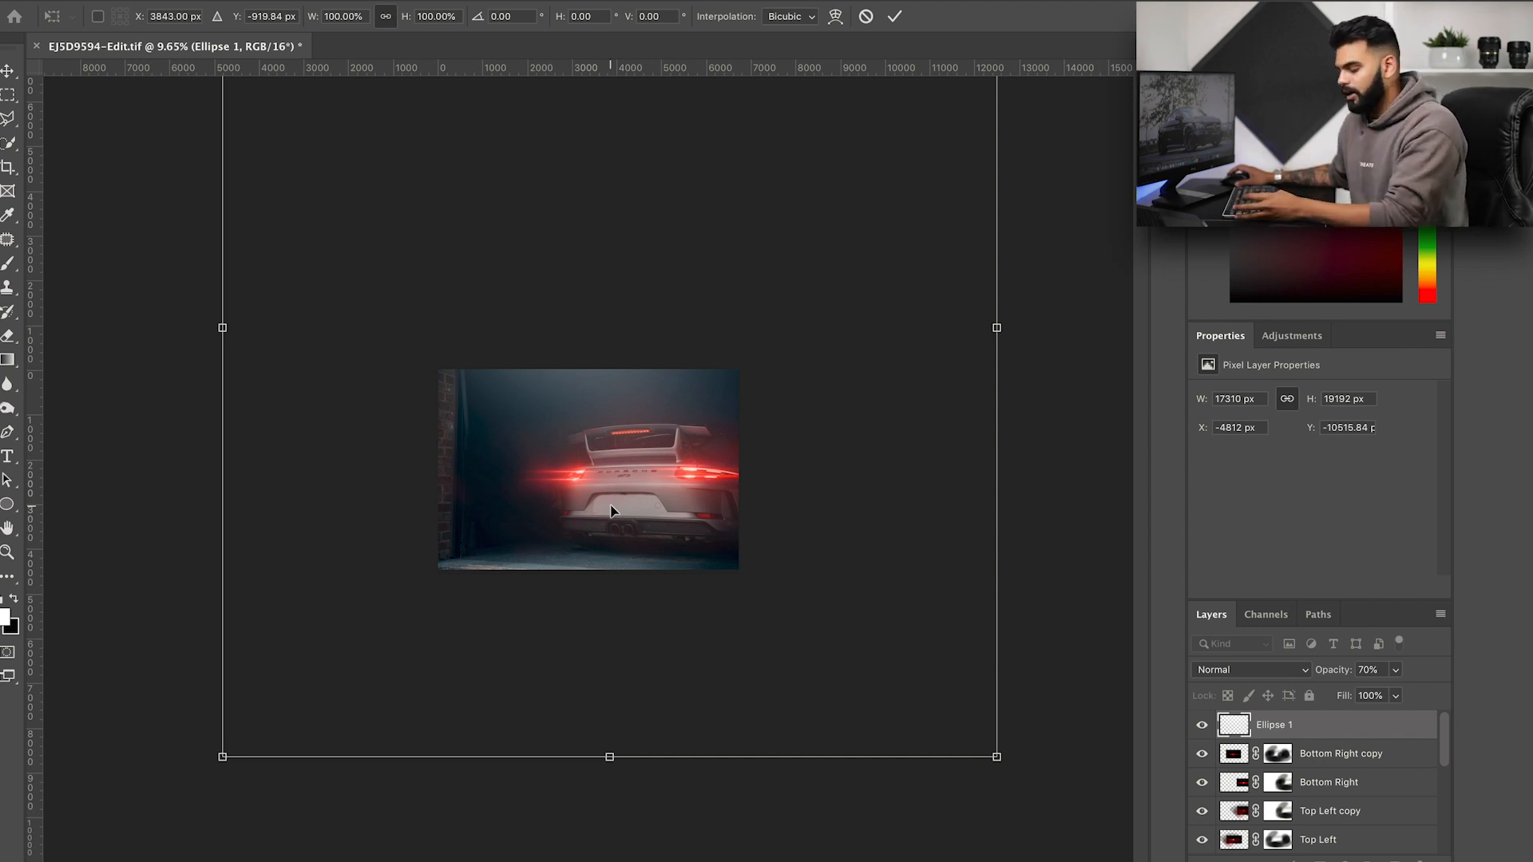
{"action": "key", "text": "ctrl+plus"}
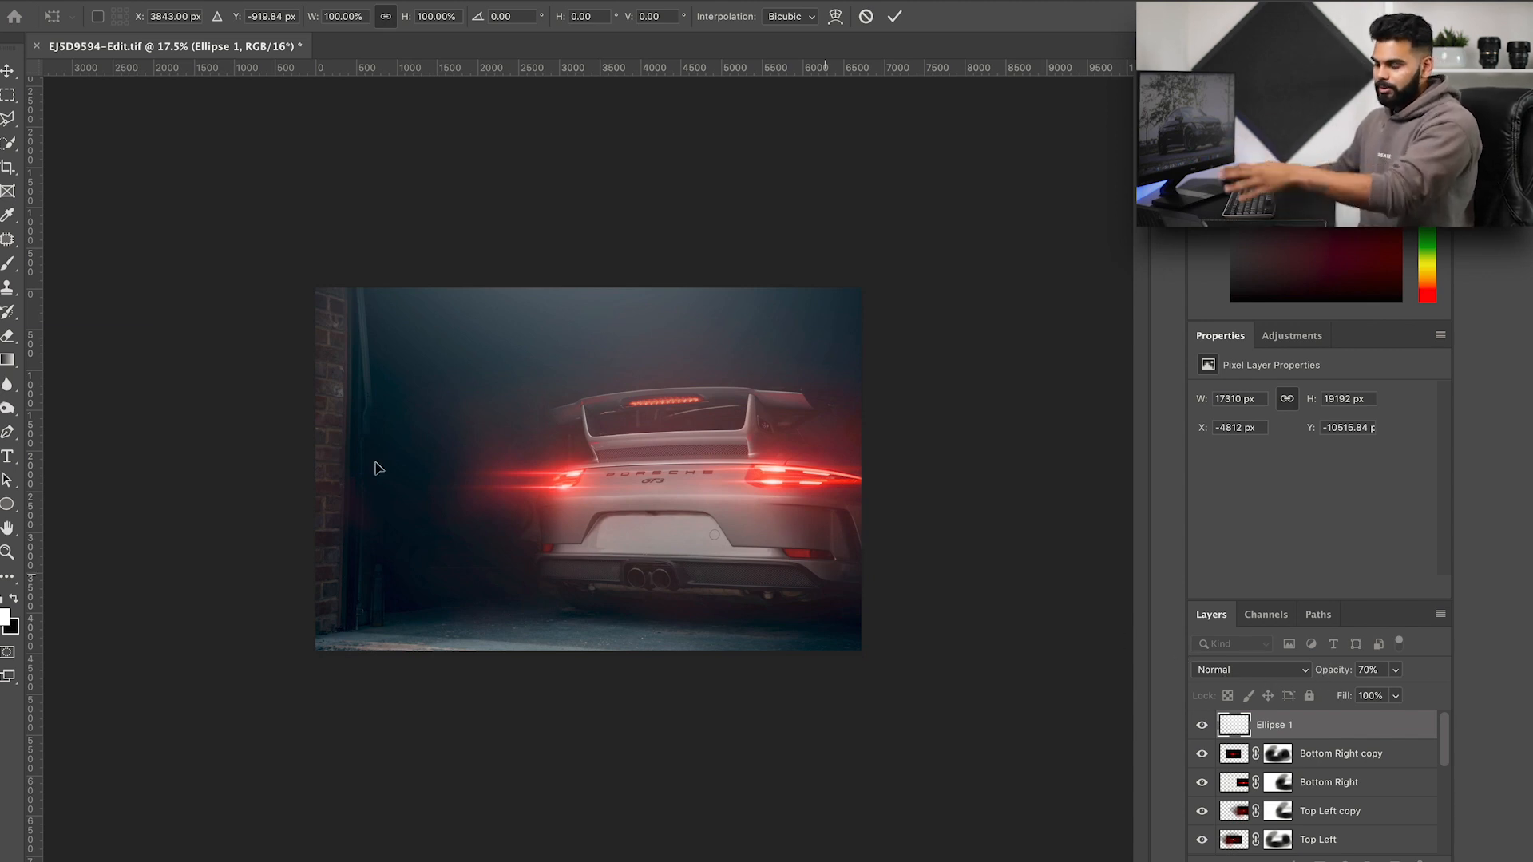
{"action": "key", "text": "ctrl+plus"}
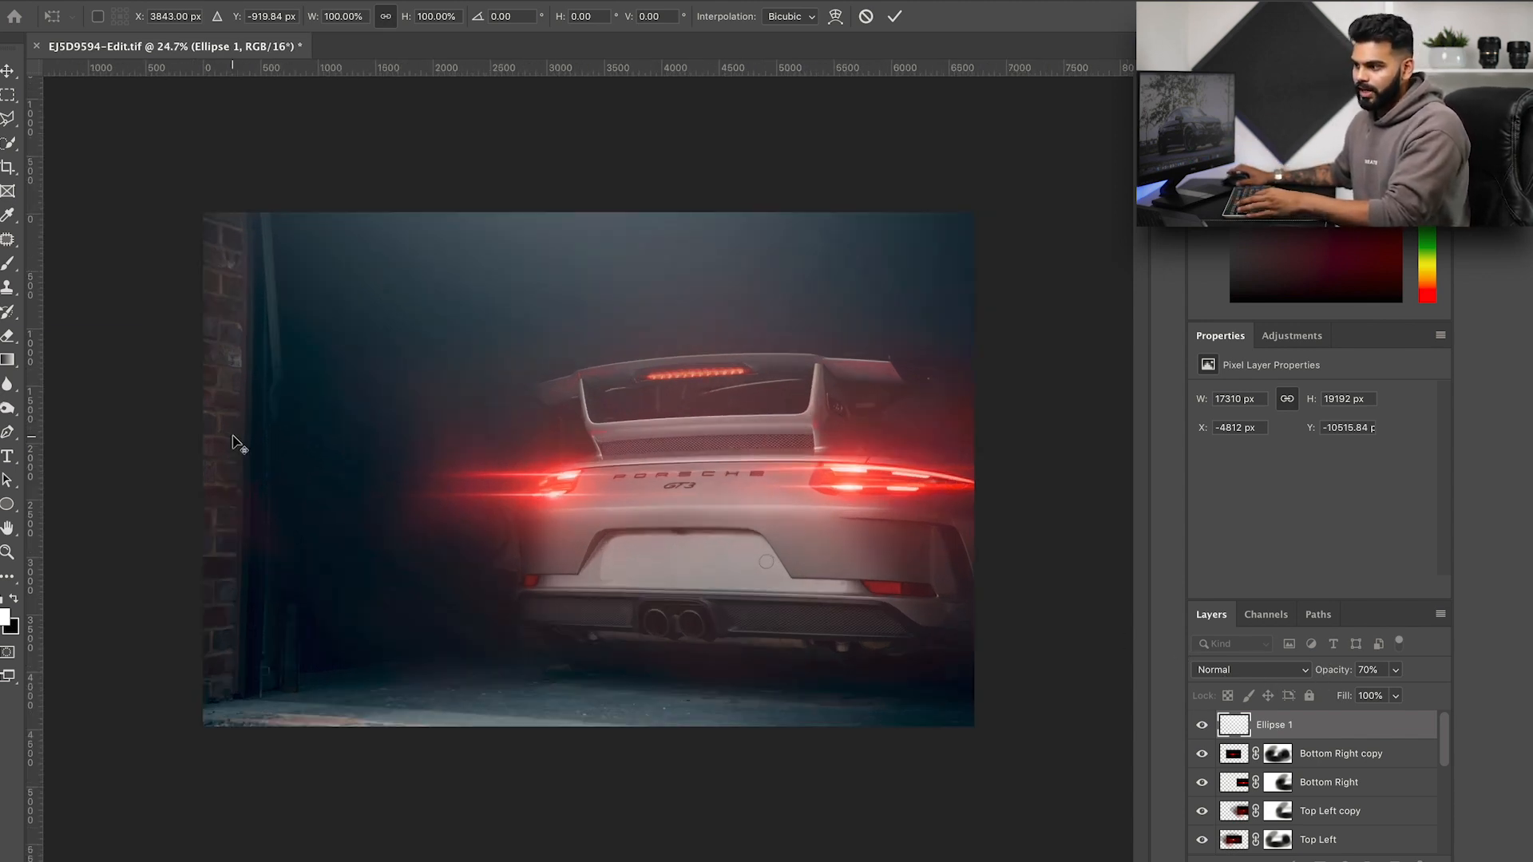